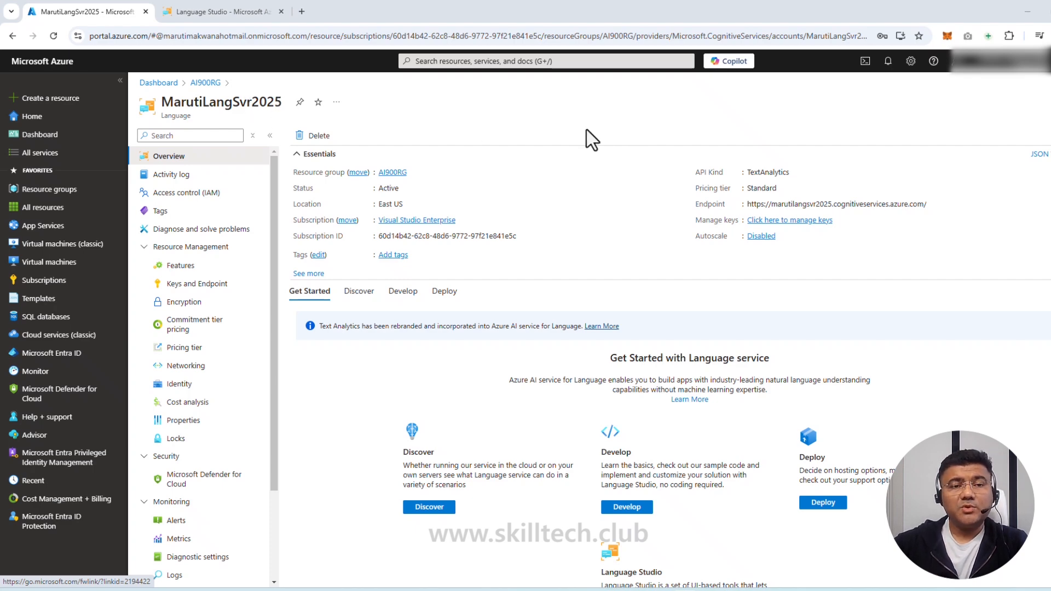
On the Language Studio tab, list the custom project types available under Create new
{"action": "left_click", "coordinate": [239, 18]}
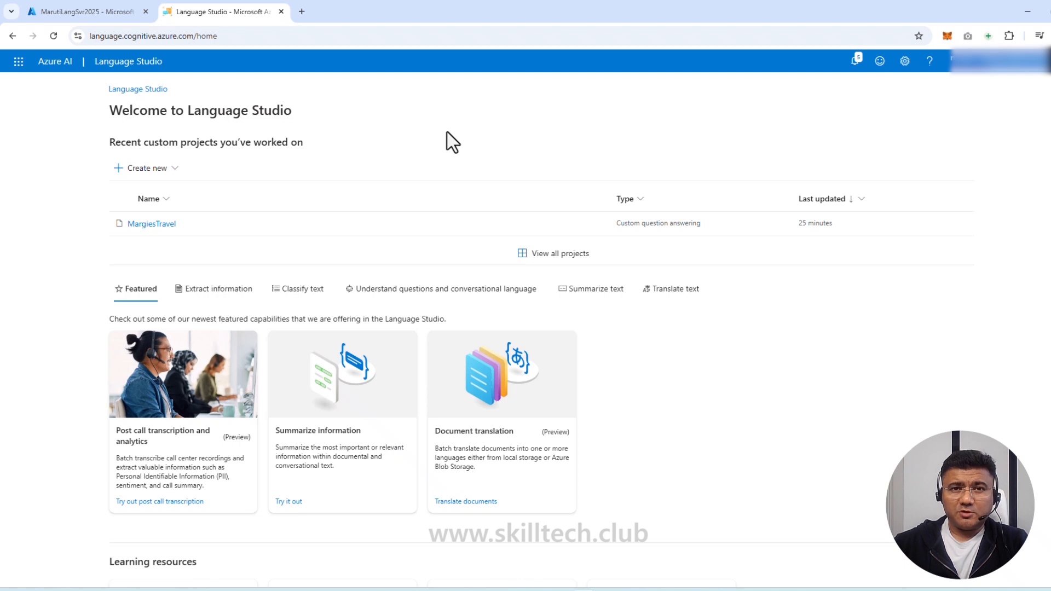
{"action": "left_click", "coordinate": [147, 168]}
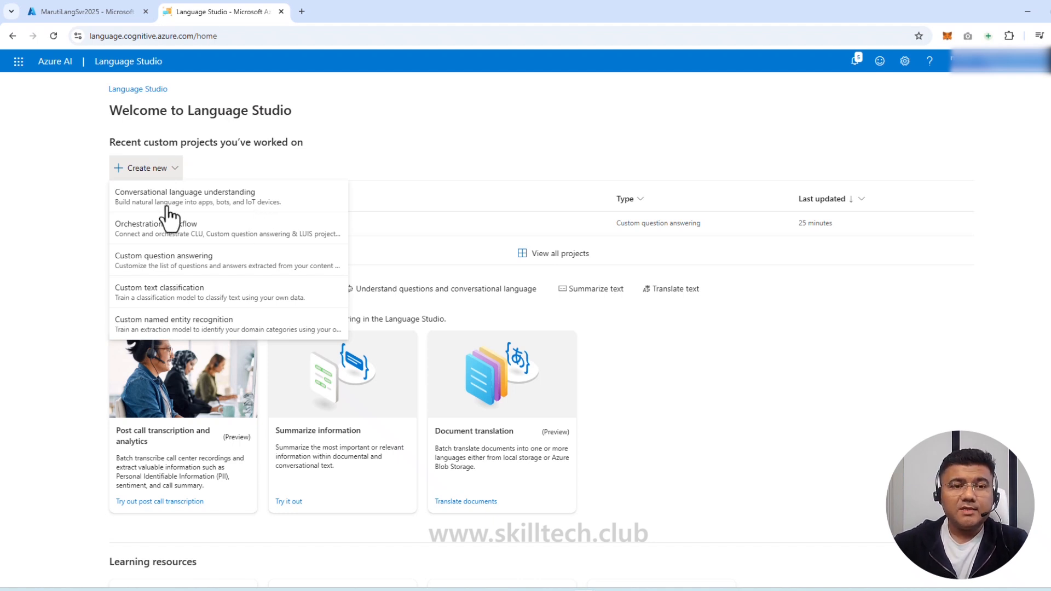
Create a Conversational language understanding project 'SmartHome' described as 'Simple home automation'
{"action": "left_click", "coordinate": [222, 211]}
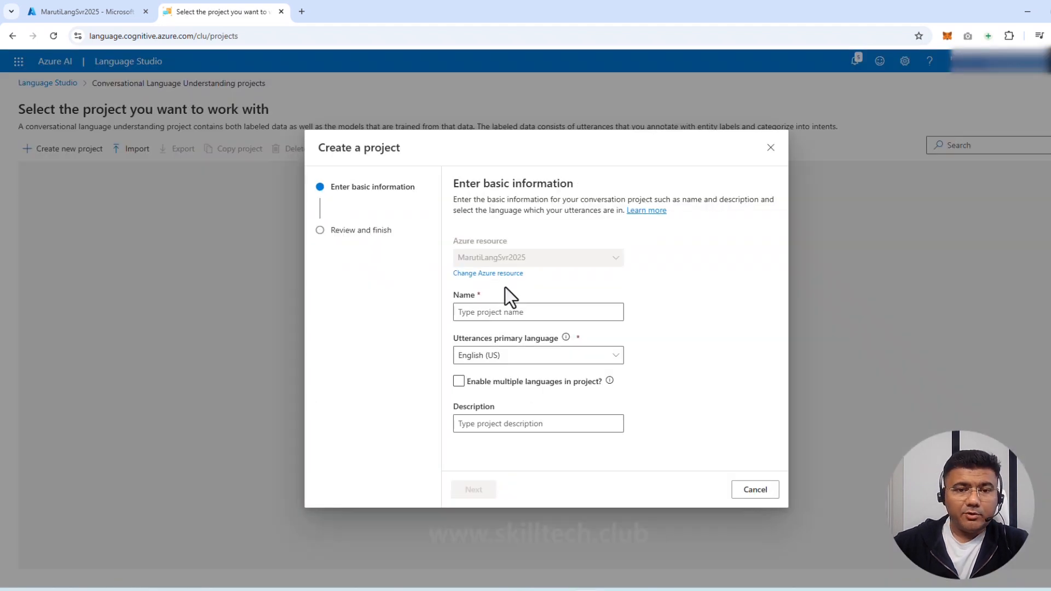
{"action": "left_click", "coordinate": [513, 312]}
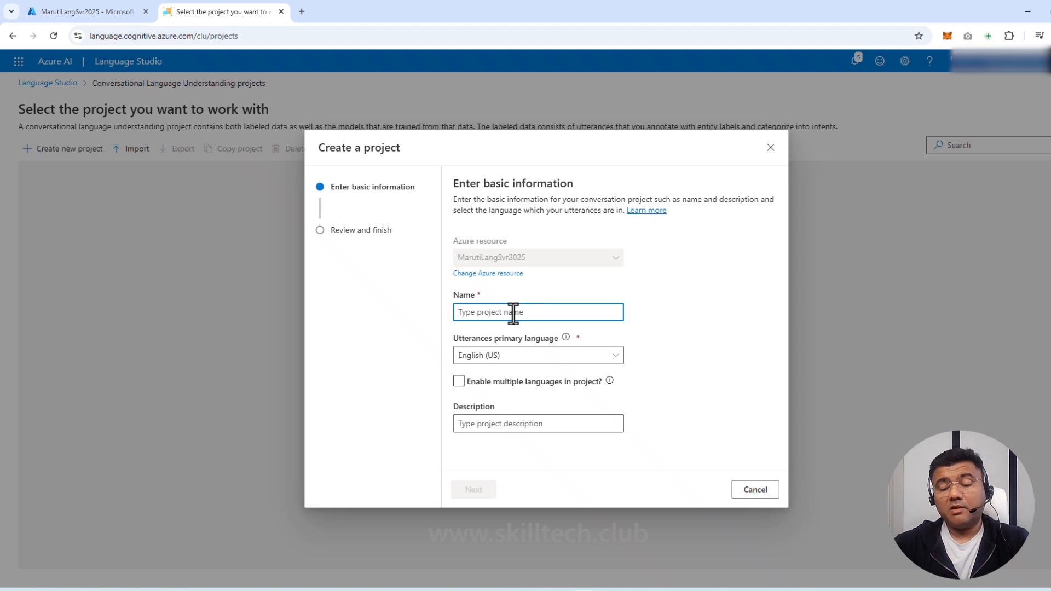
{"action": "type", "text": "Mbot"}
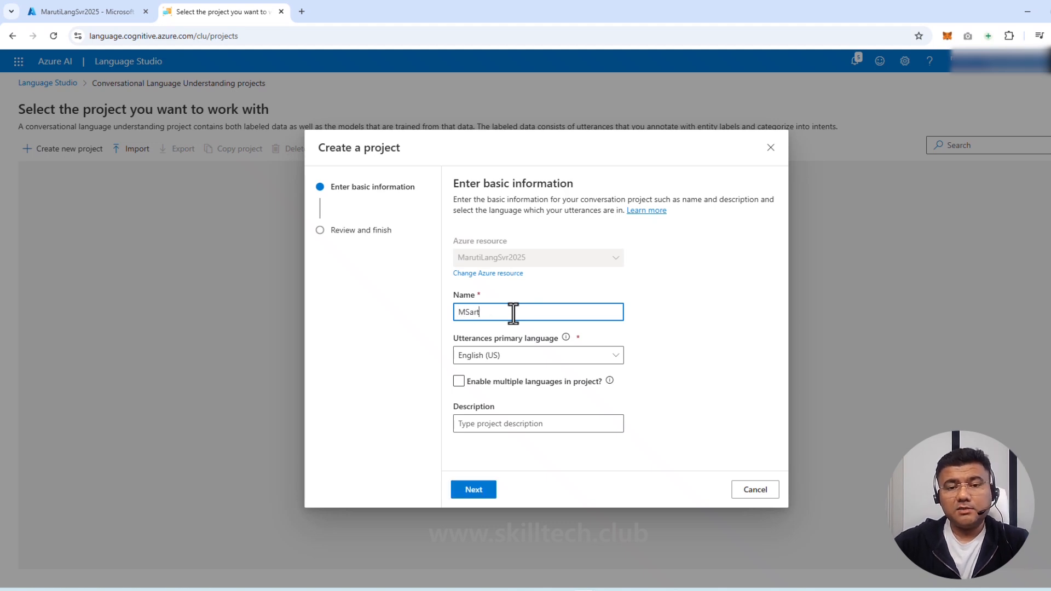
{"action": "key", "text": "BackSpace"}
{"action": "key", "text": "BackSpace"}
{"action": "key", "text": "BackSpace"}
{"action": "key", "text": "BackSpace"}
{"action": "type", "text": "Smar"}
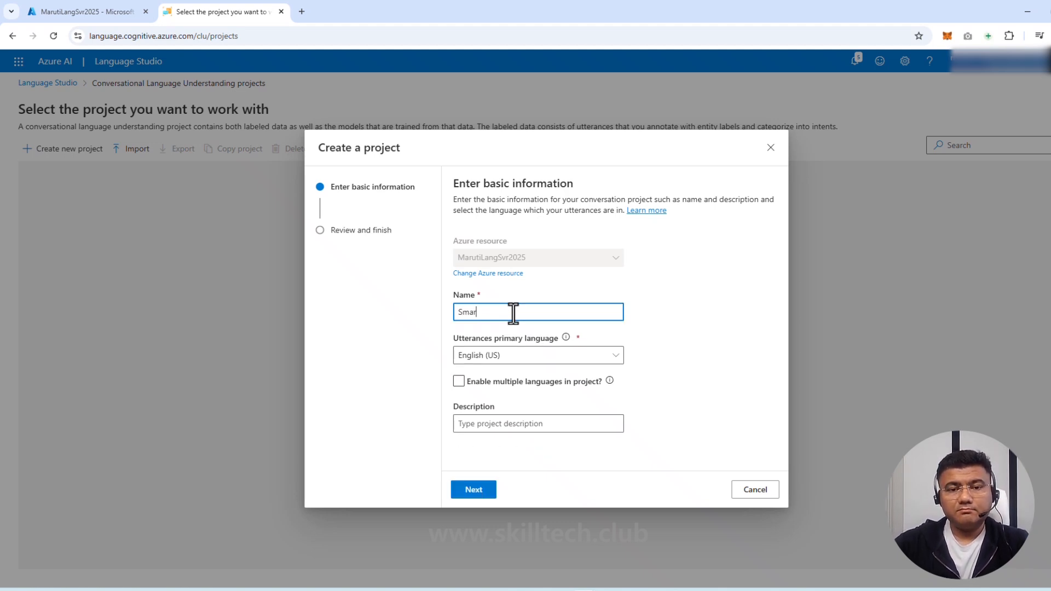
{"action": "type", "text": "tHome"}
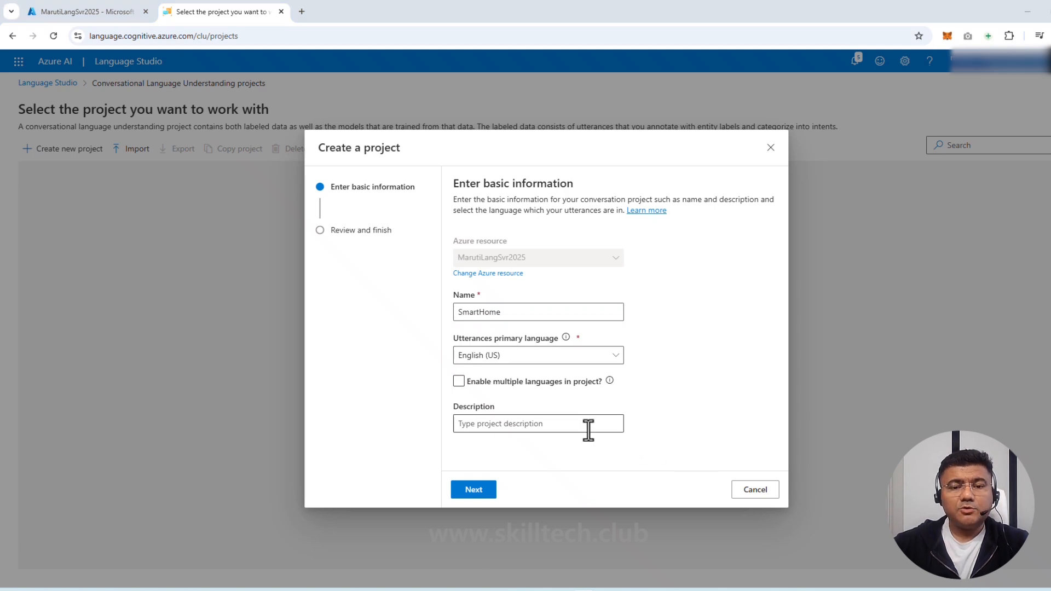
{"action": "left_click", "coordinate": [587, 430]}
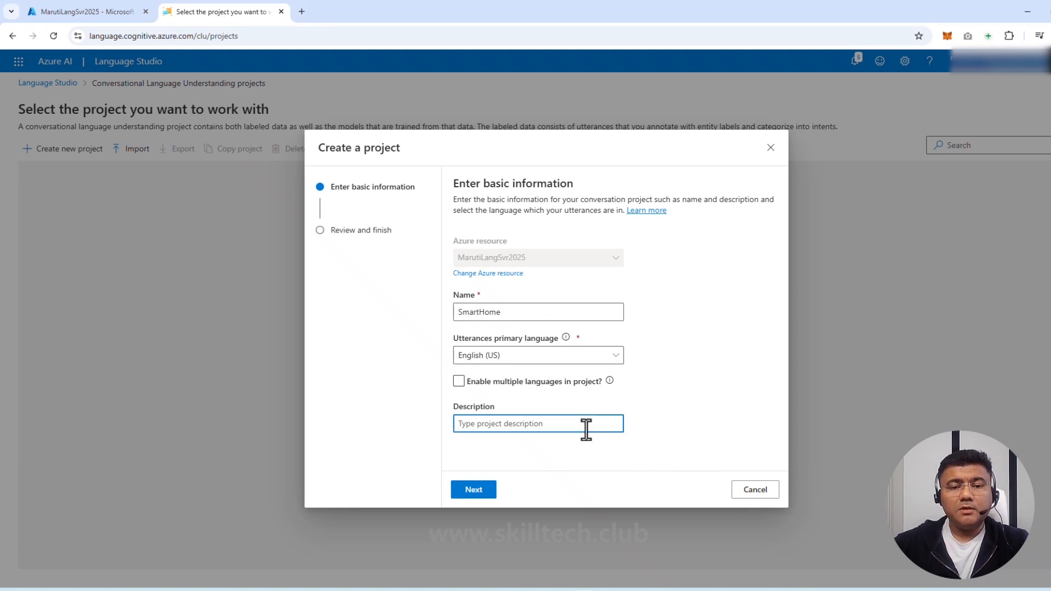
{"action": "type", "text": "Simple home automation"}
{"action": "left_click", "coordinate": [573, 451]}
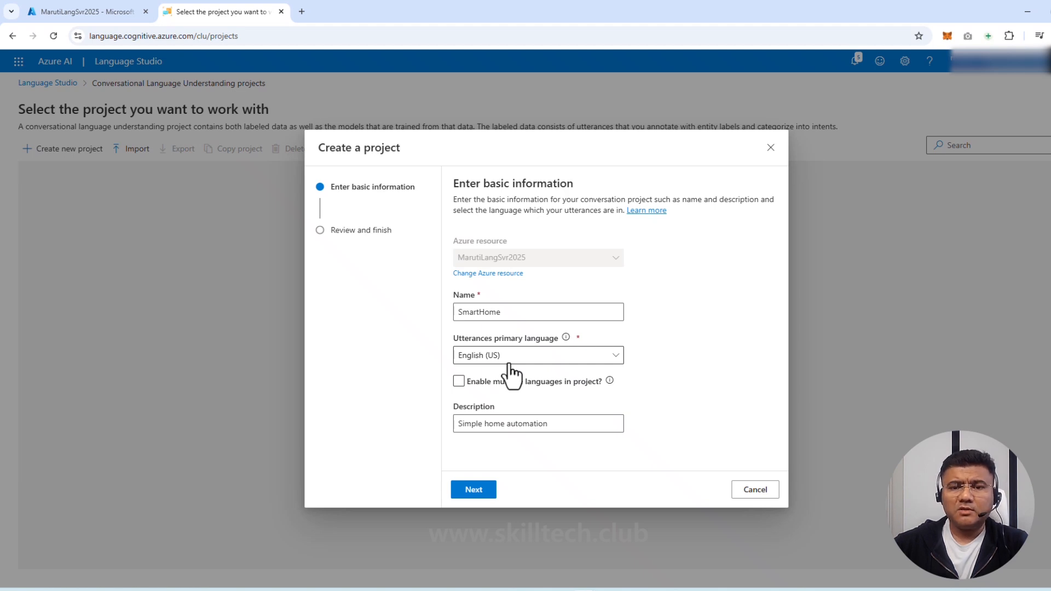
{"action": "left_click", "coordinate": [473, 495]}
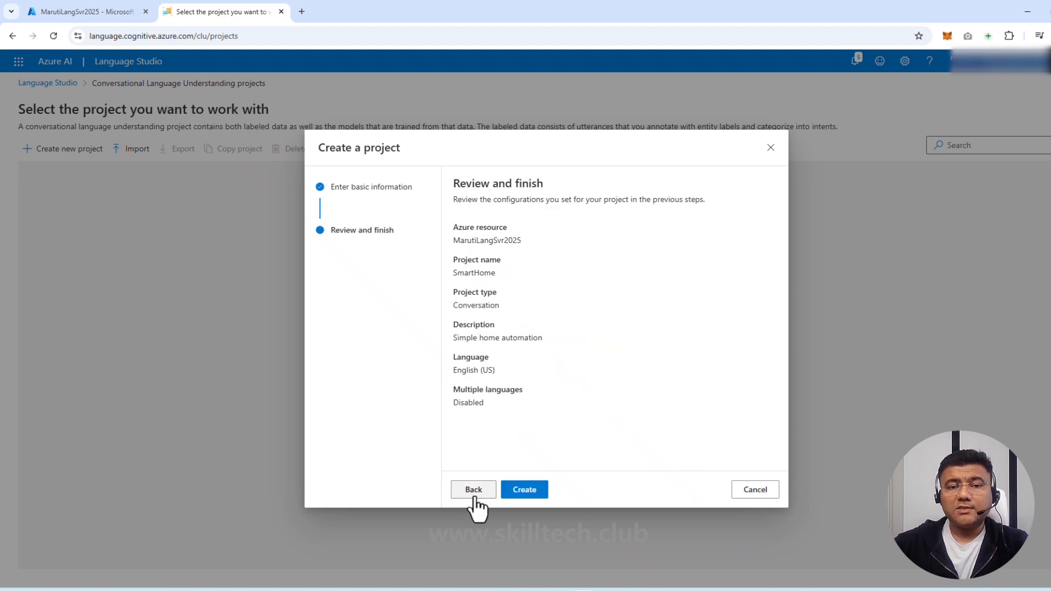
{"action": "left_click", "coordinate": [525, 490]}
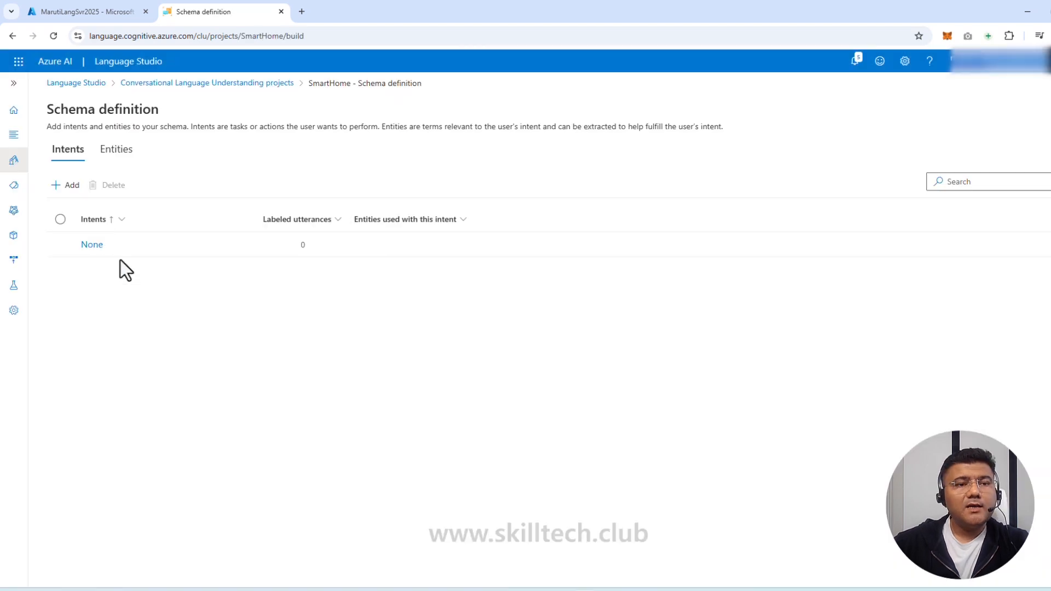
Expand the navigation pane, check Entities, and return to Intents showing only None
{"action": "left_click", "coordinate": [14, 82]}
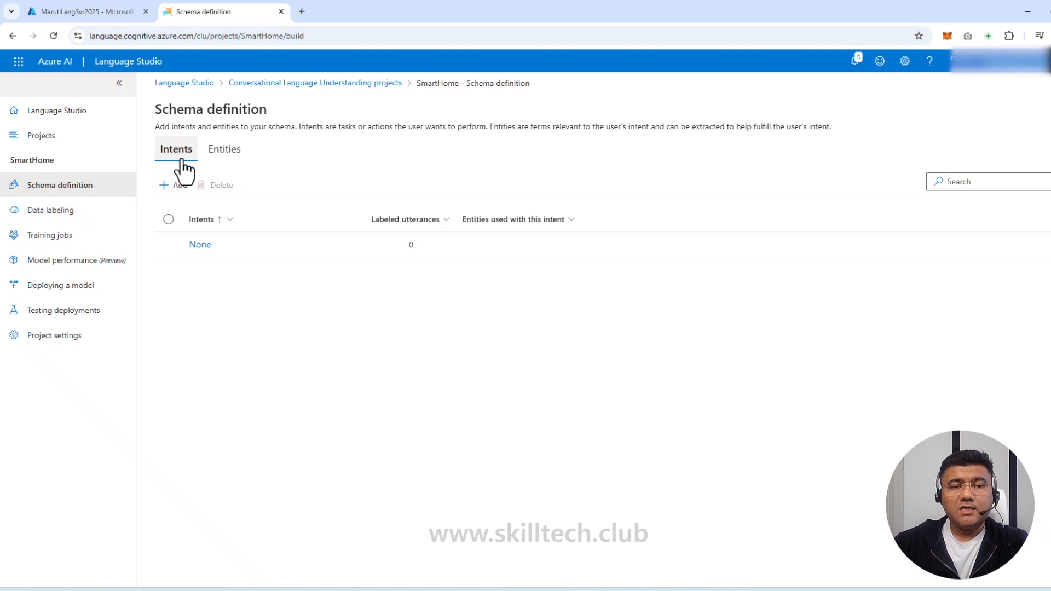
{"action": "left_click", "coordinate": [212, 155]}
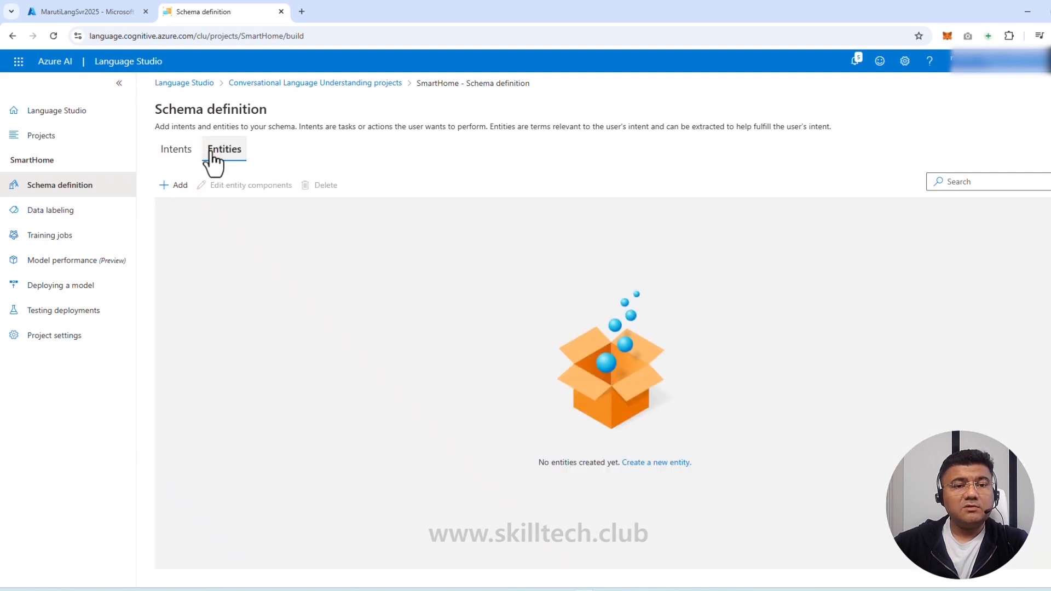
{"action": "left_click", "coordinate": [175, 156]}
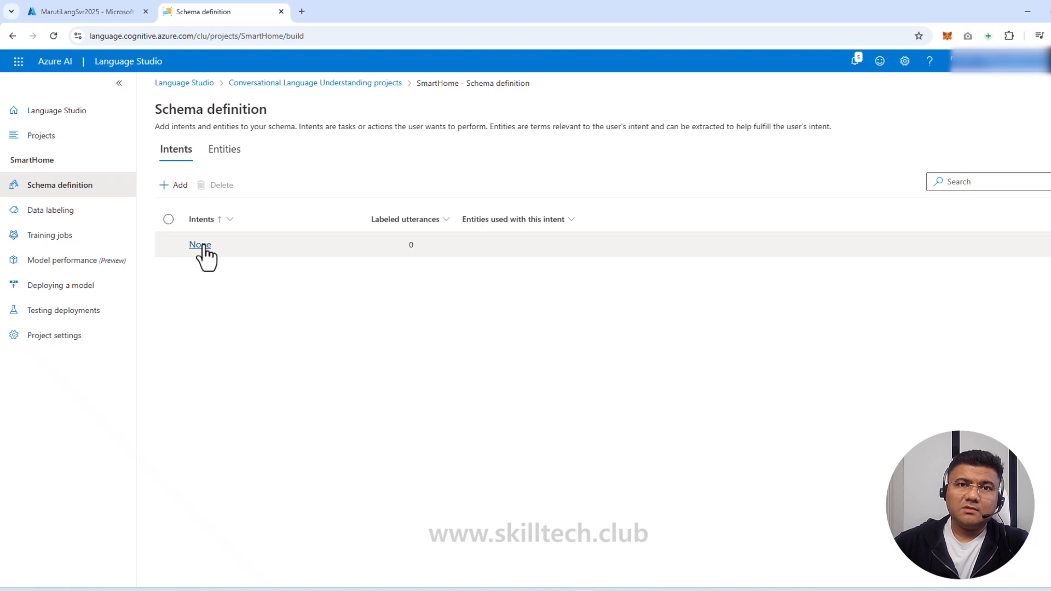
Add two new intents to the schema, named 'Switch On' and 'Switch Off'
{"action": "left_click", "coordinate": [178, 186]}
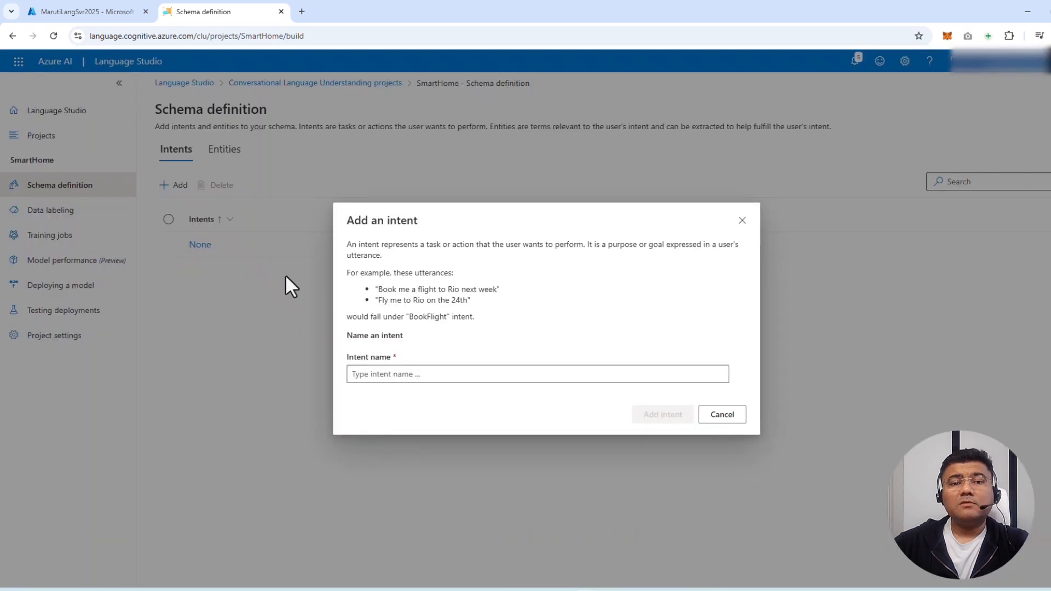
{"action": "left_click", "coordinate": [384, 375]}
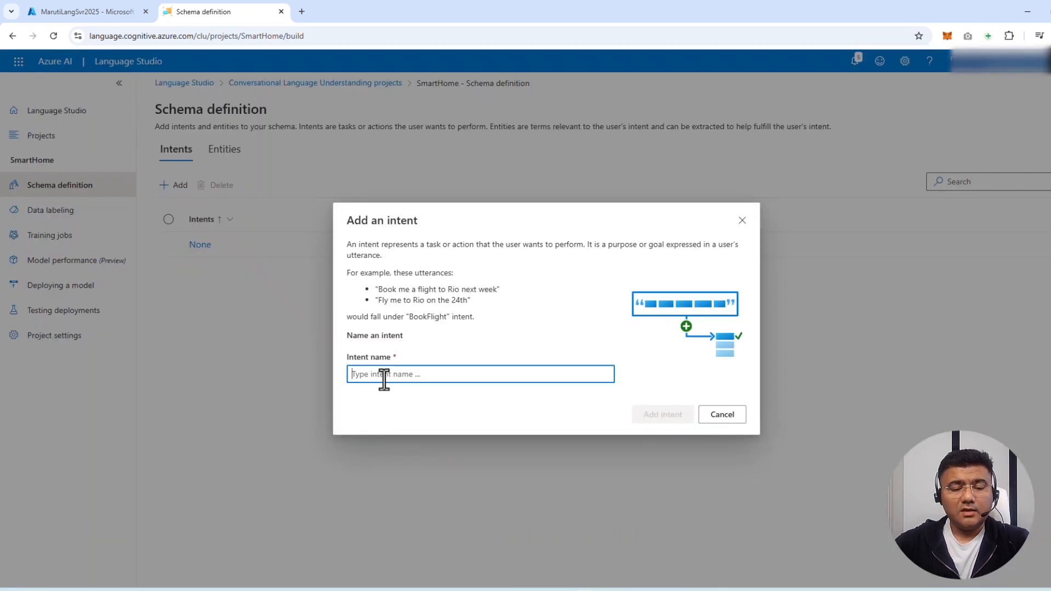
{"action": "type", "text": "S"}
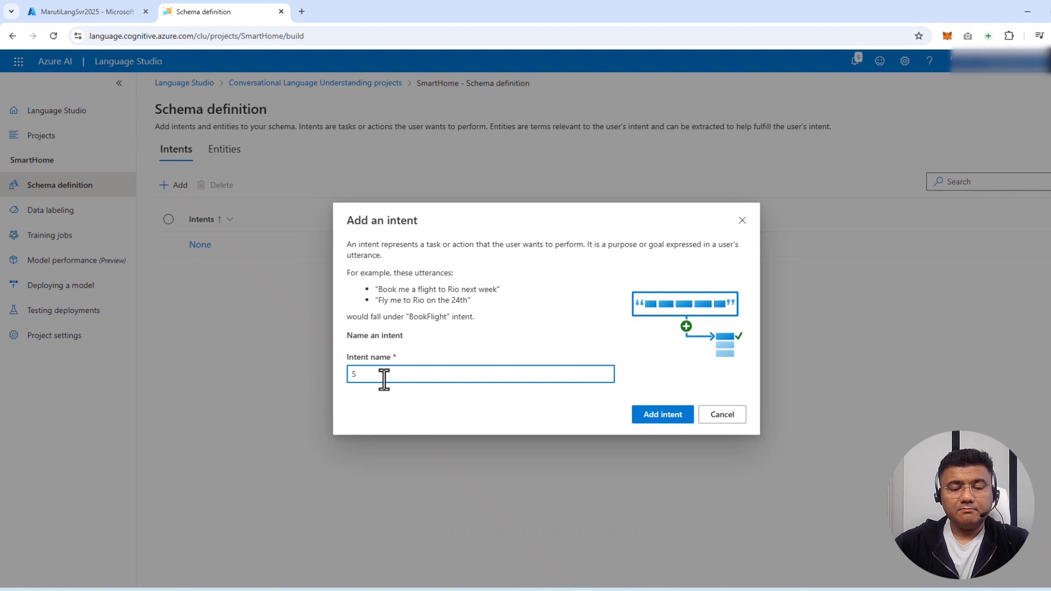
{"action": "type", "text": "witch"}
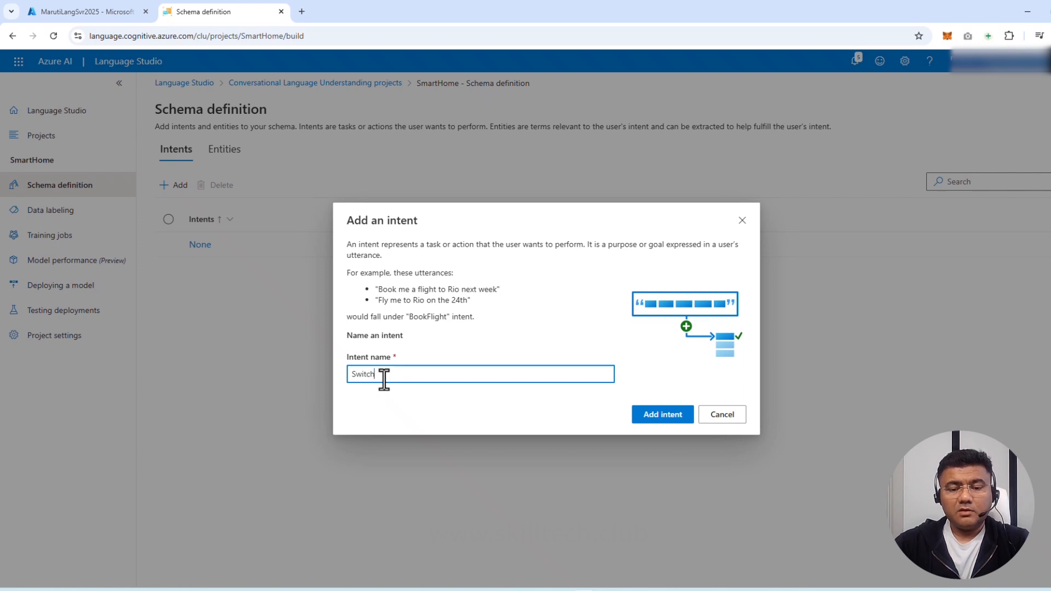
{"action": "type", "text": " On"}
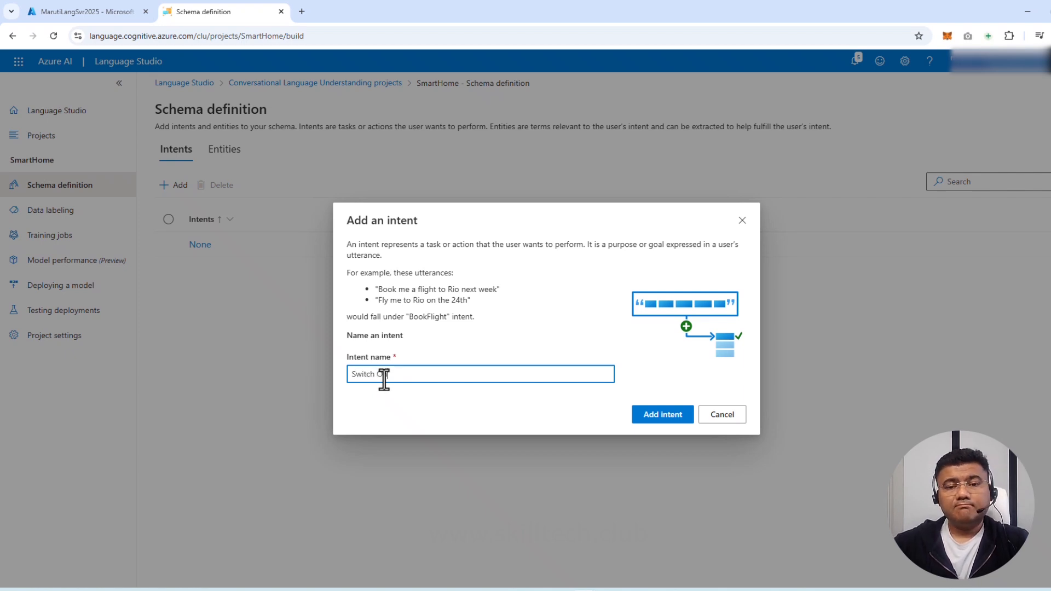
{"action": "left_click", "coordinate": [664, 416]}
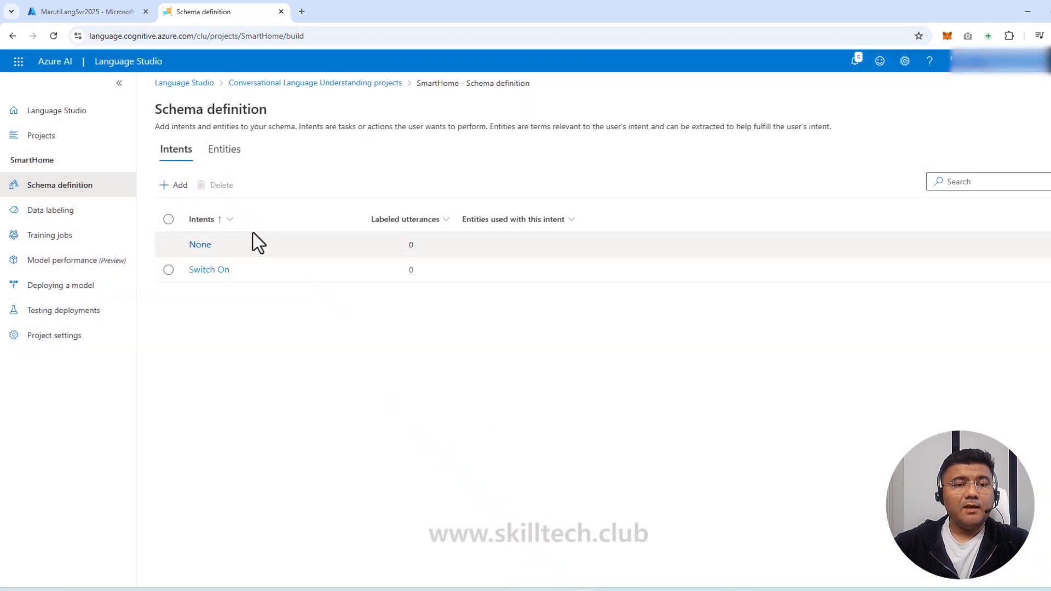
{"action": "left_click", "coordinate": [175, 185]}
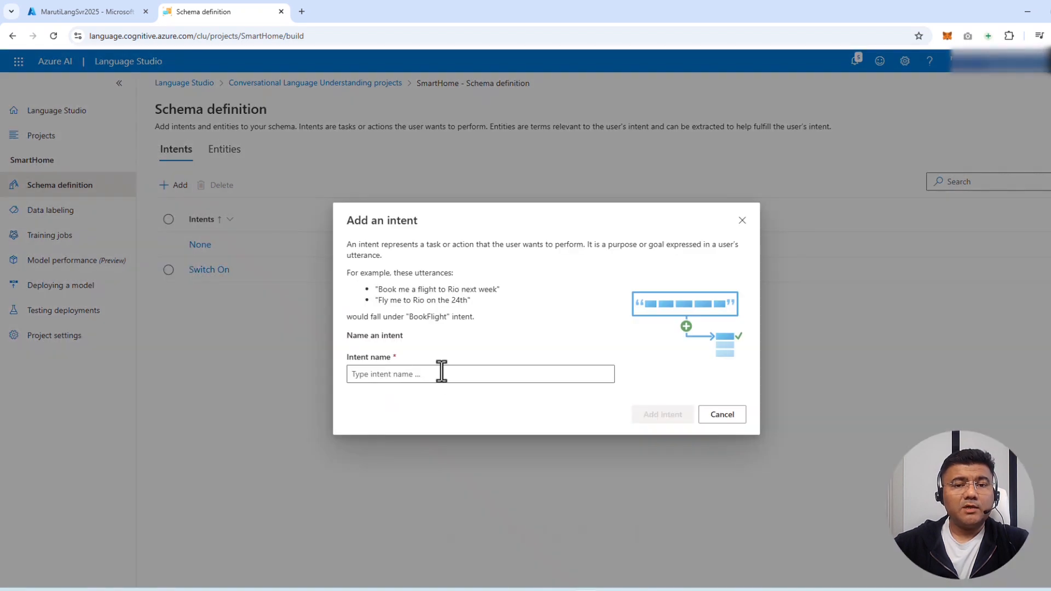
{"action": "left_click", "coordinate": [484, 377]}
{"action": "type", "text": "Switch O"}
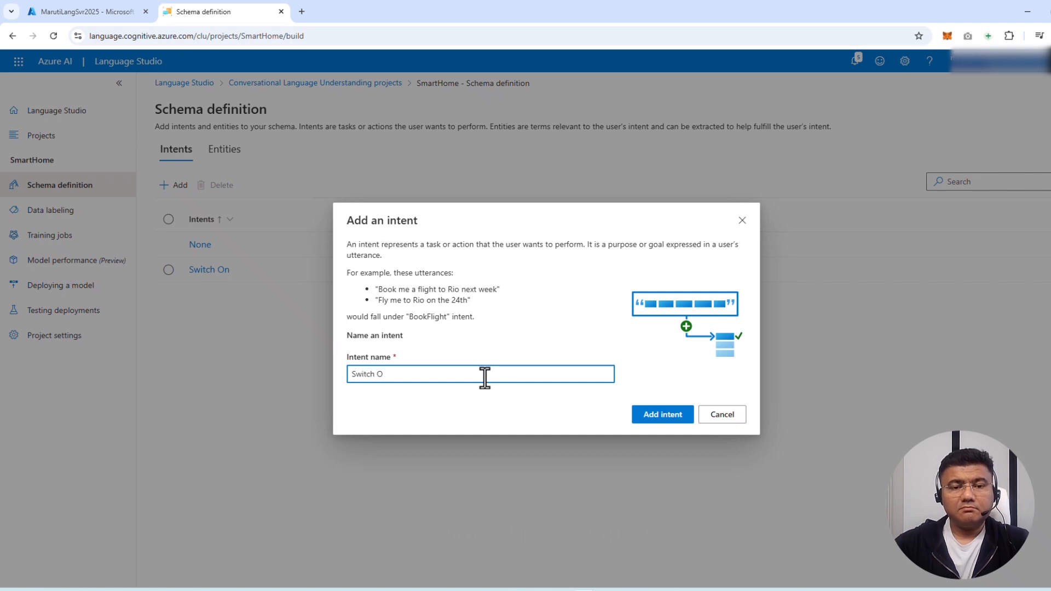
{"action": "type", "text": "ff"}
{"action": "left_click", "coordinate": [666, 414]}
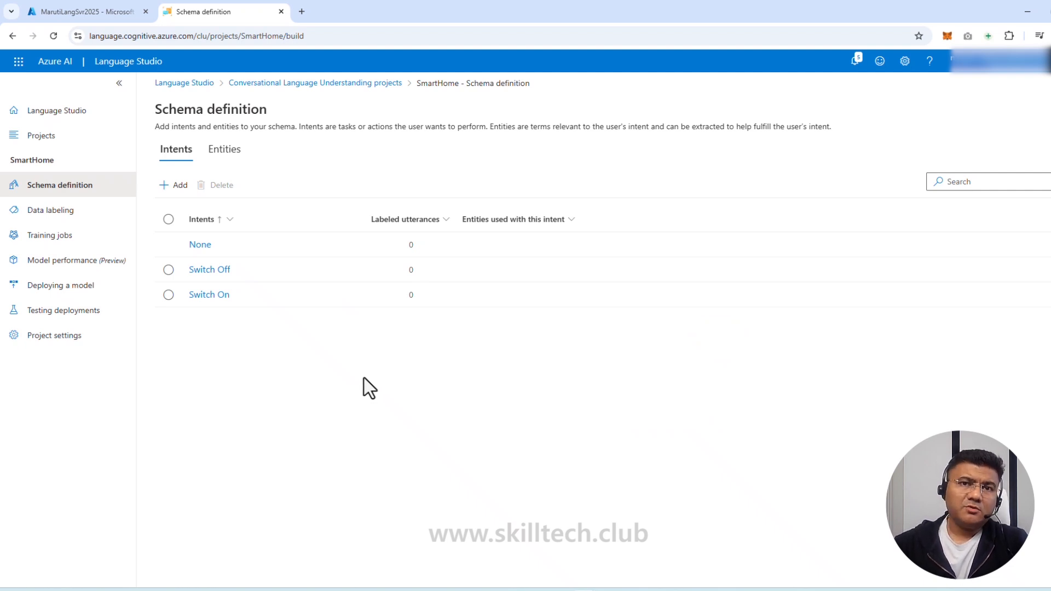
Open Data labeling for Switch On, skip the tips, and assign Switch On to new utterances
{"action": "left_click", "coordinate": [216, 298]}
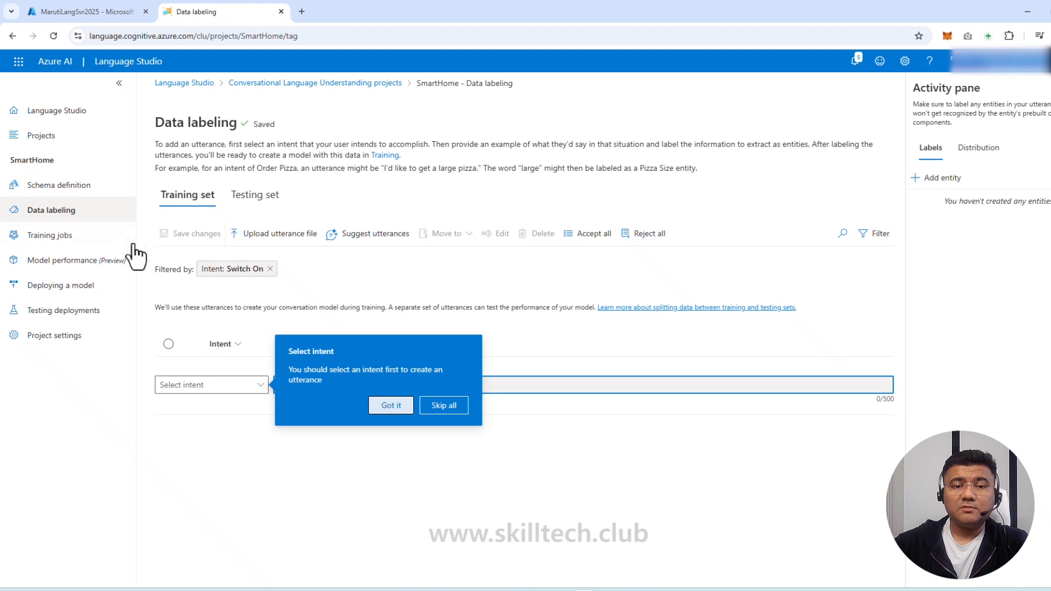
{"action": "left_click", "coordinate": [433, 411]}
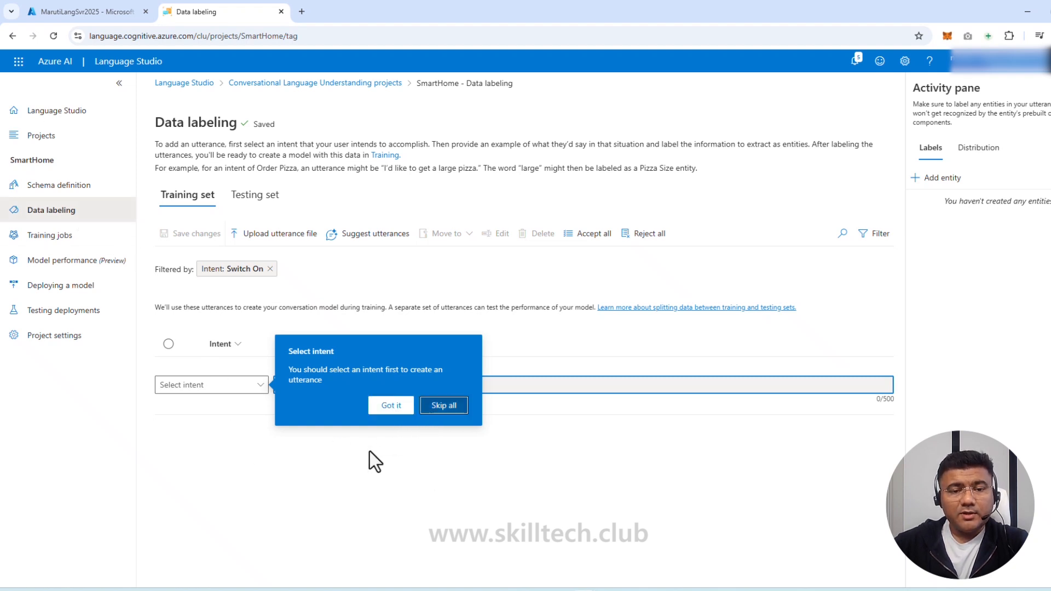
{"action": "left_click", "coordinate": [220, 390]}
{"action": "left_click", "coordinate": [198, 466]}
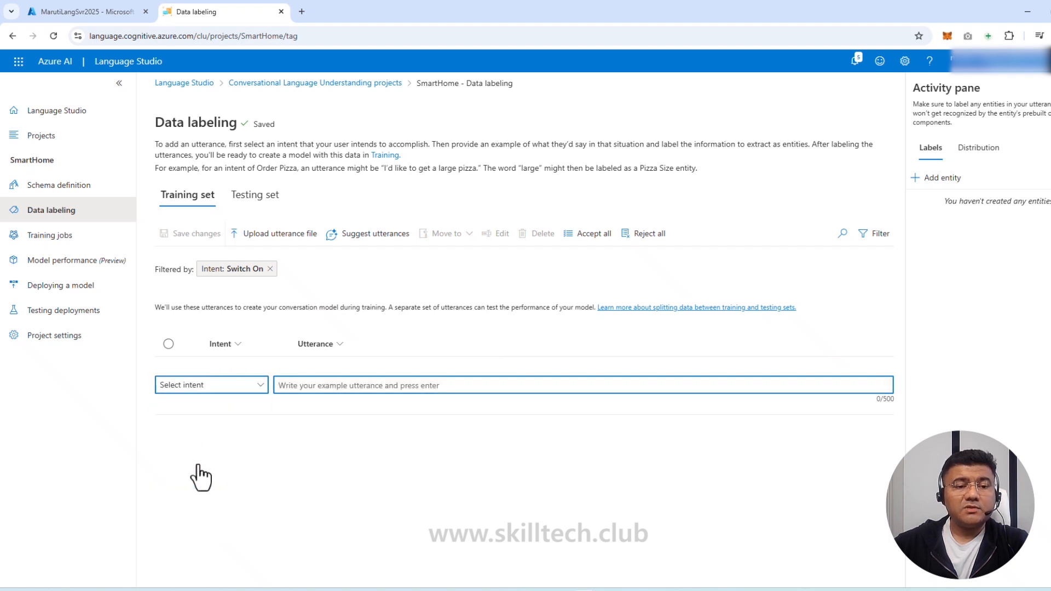
{"action": "left_click", "coordinate": [364, 388]}
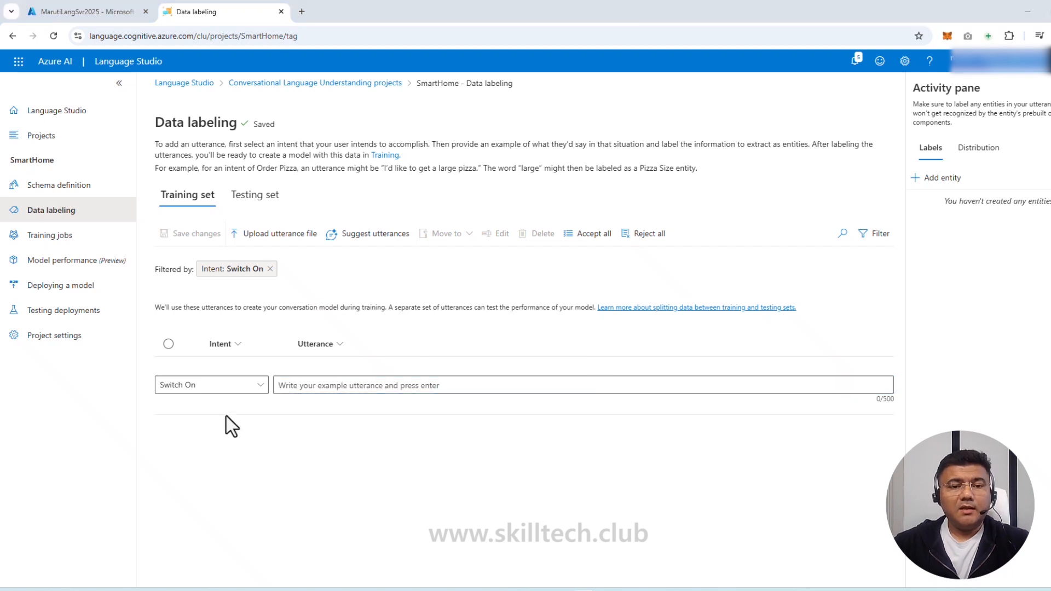
Add Switch On utterances 'switch on the fan', 'put the fan on' and 'put the light on'
{"action": "left_click", "coordinate": [301, 385]}
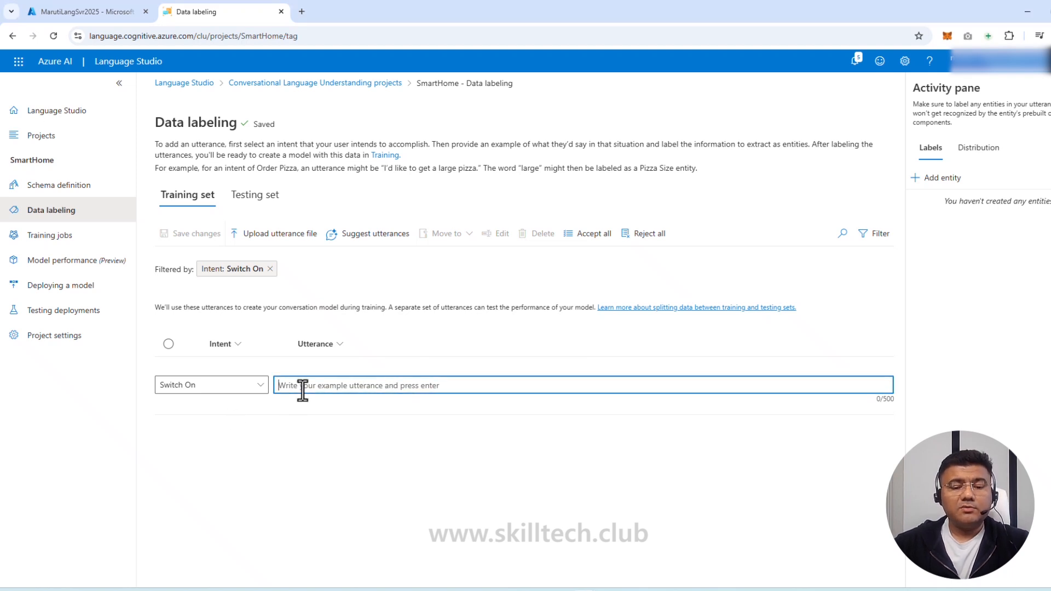
{"action": "type", "text": "switch on the fan"}
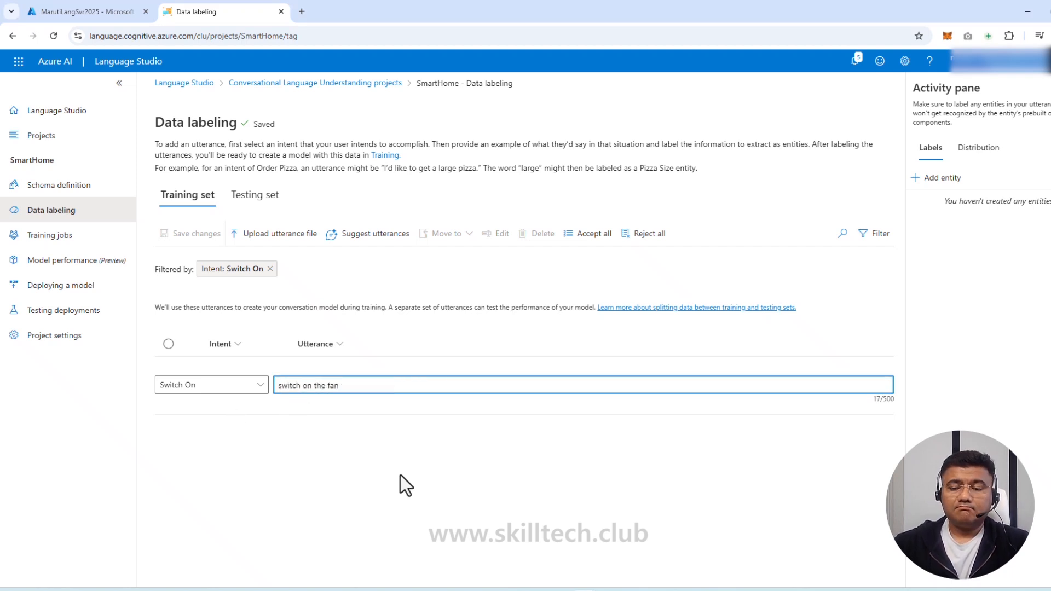
{"action": "key", "text": "Return"}
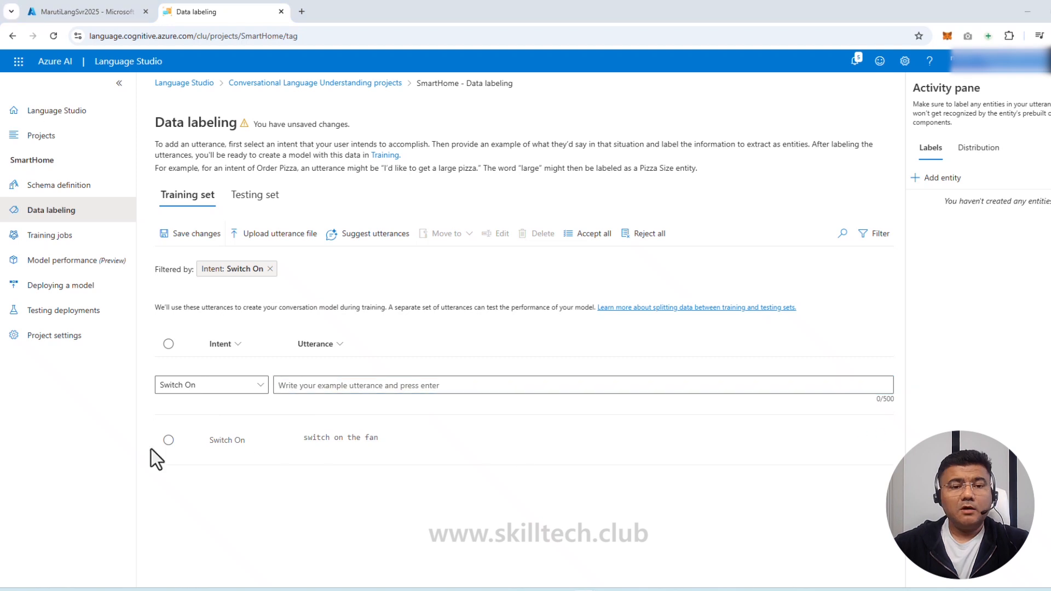
{"action": "type", "text": "put the fan on"}
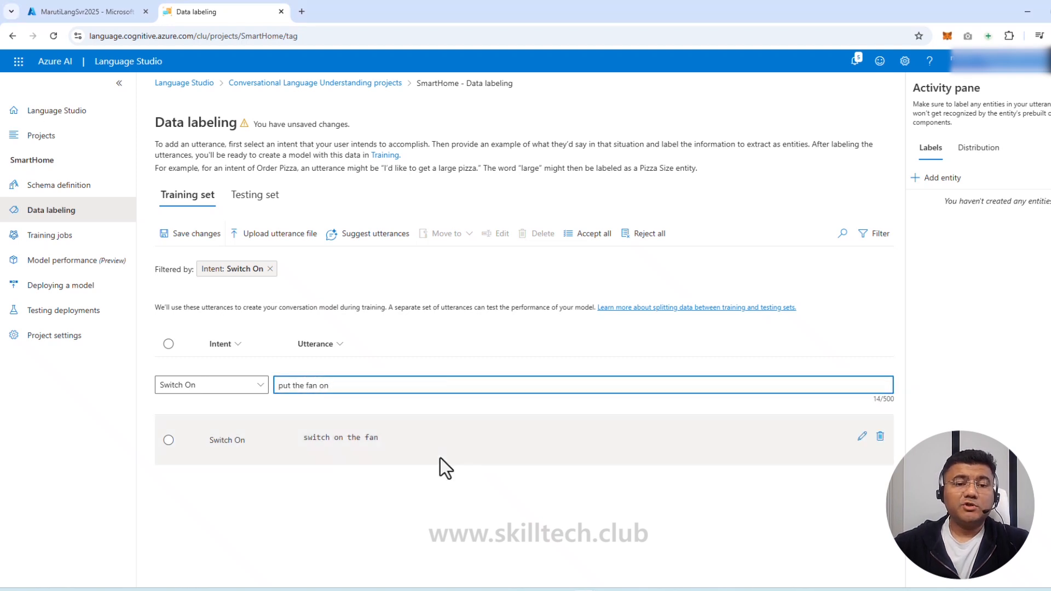
{"action": "key", "text": "Return"}
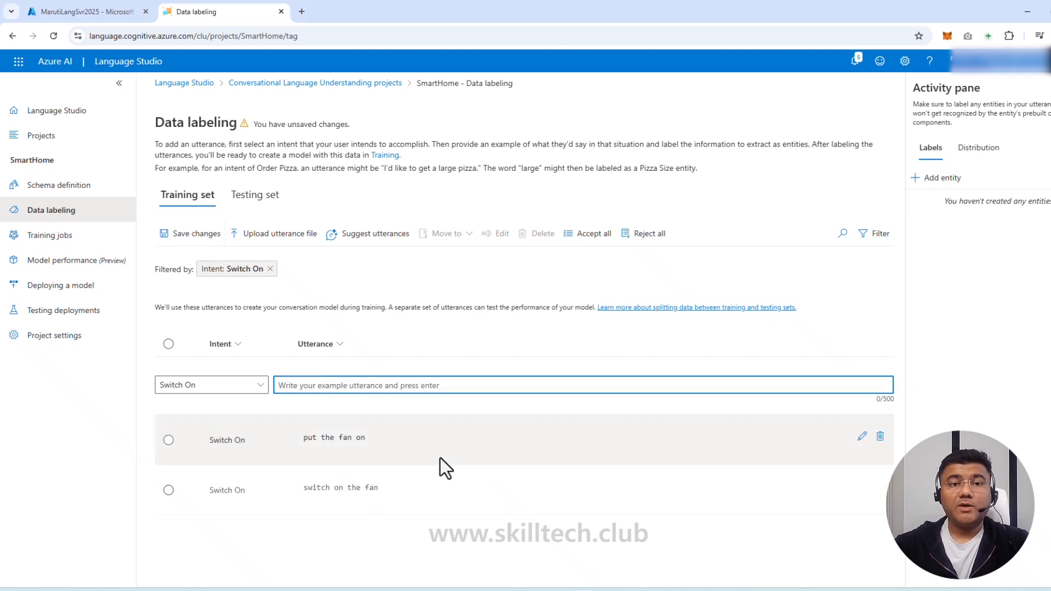
{"action": "type", "text": "put the light on"}
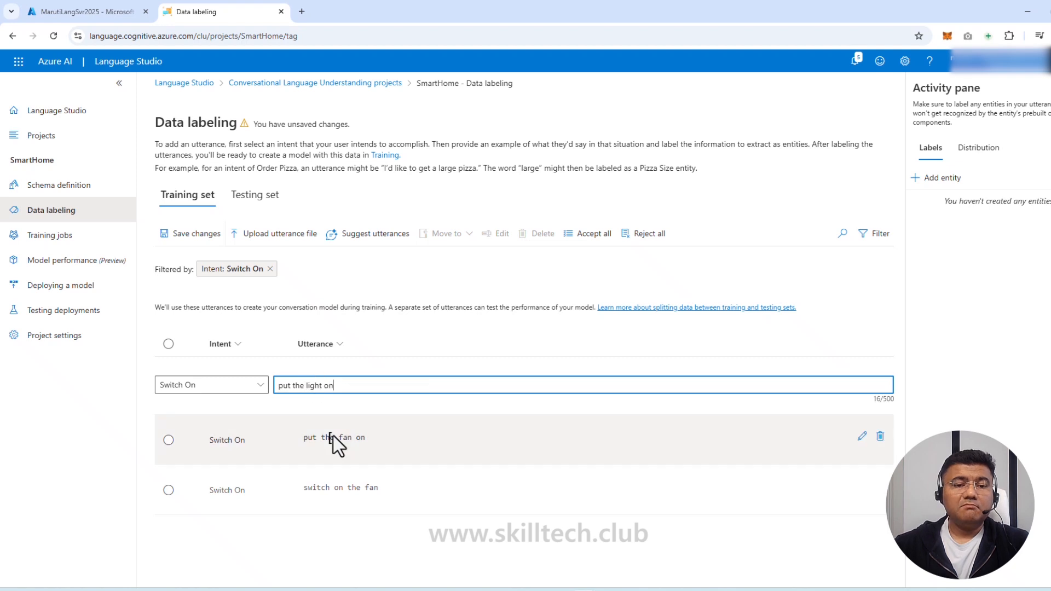
{"action": "key", "text": "Return"}
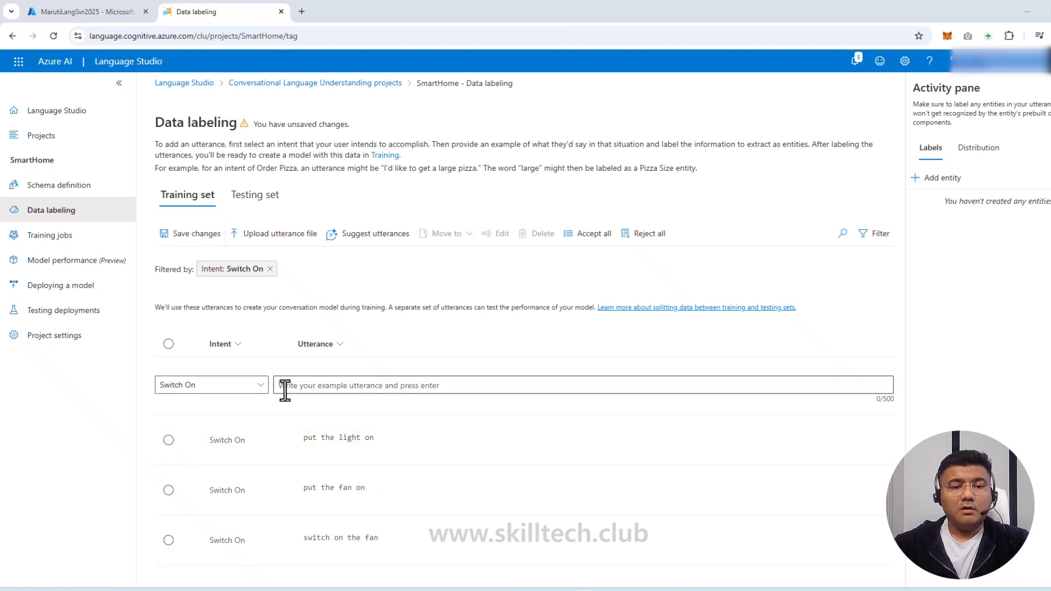
Add 'switch on the light' and 'turn the fan on' as further Switch On utterances
{"action": "key", "text": "ctrl+v"}
{"action": "key", "text": "ctrl+v"}
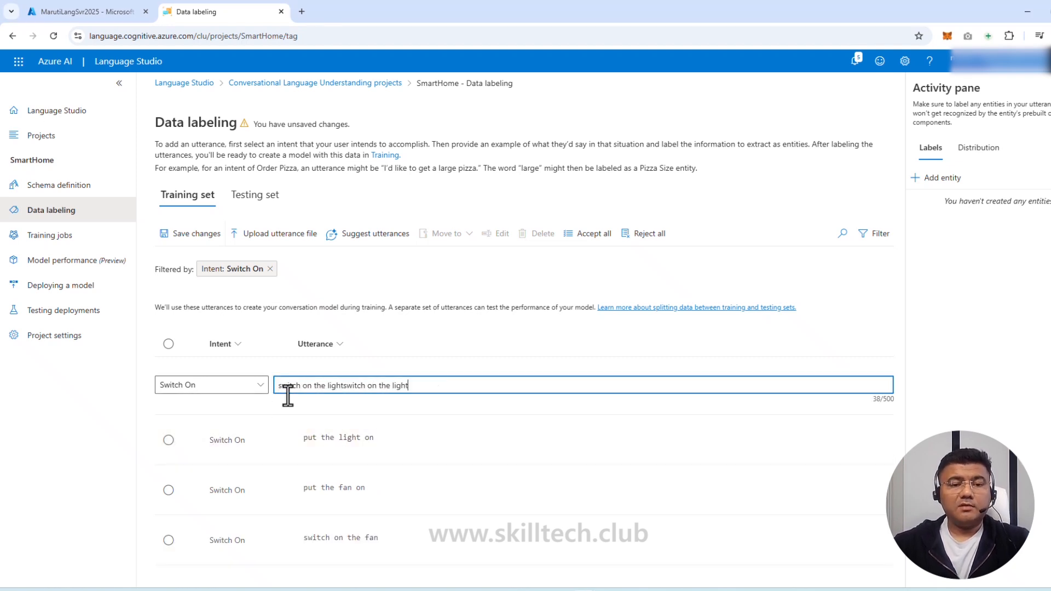
{"action": "left_click_drag", "start_coordinate": [432, 387], "coordinate": [337, 388]}
{"action": "key", "text": "BackSpace"}
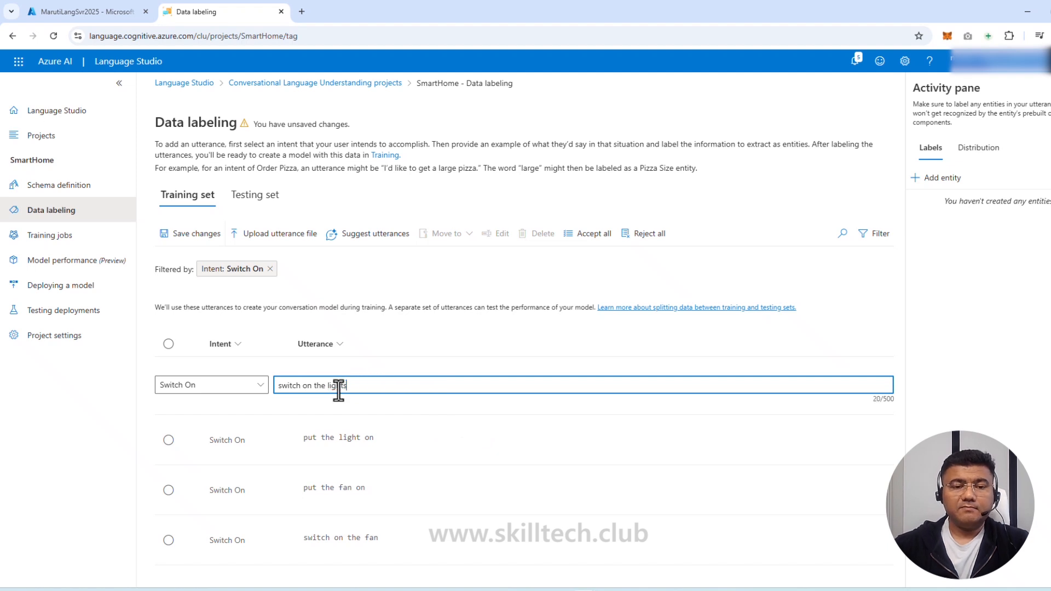
{"action": "key", "text": "Return"}
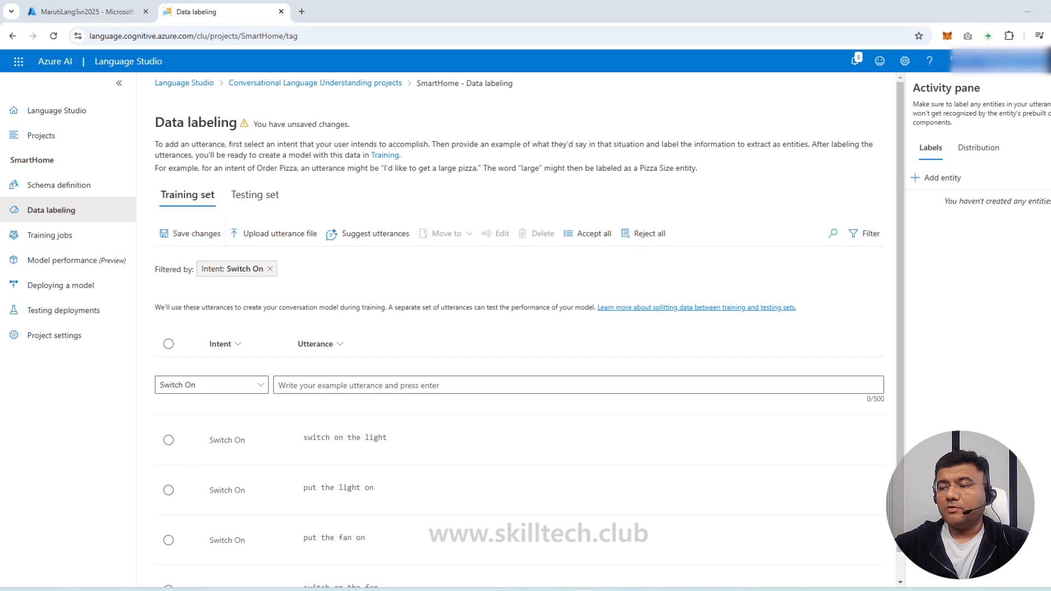
{"action": "left_click", "coordinate": [353, 384]}
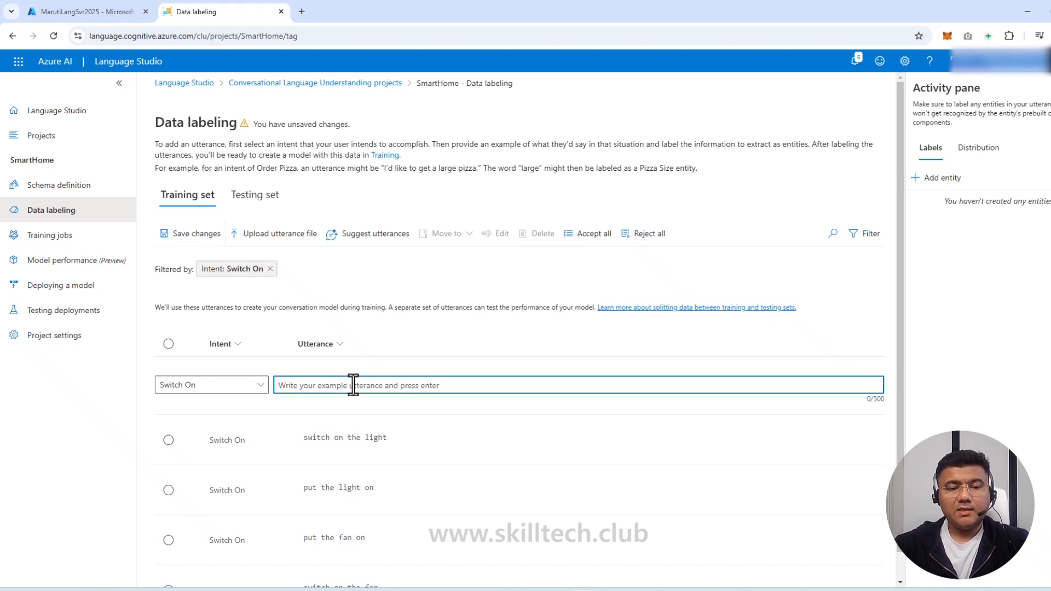
{"action": "type", "text": "turn the fan on"}
{"action": "key", "text": "Return"}
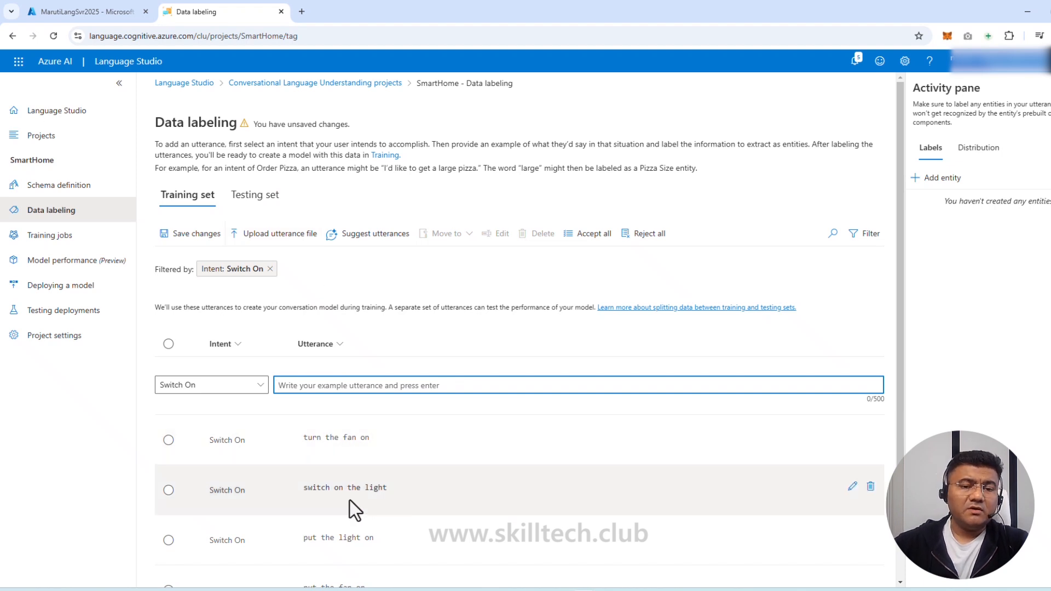
Save the five Switch On utterances and open labeling for the Switch Off intent
{"action": "scroll", "coordinate": [356, 517], "scroll_direction": "down", "scroll_amount": 1}
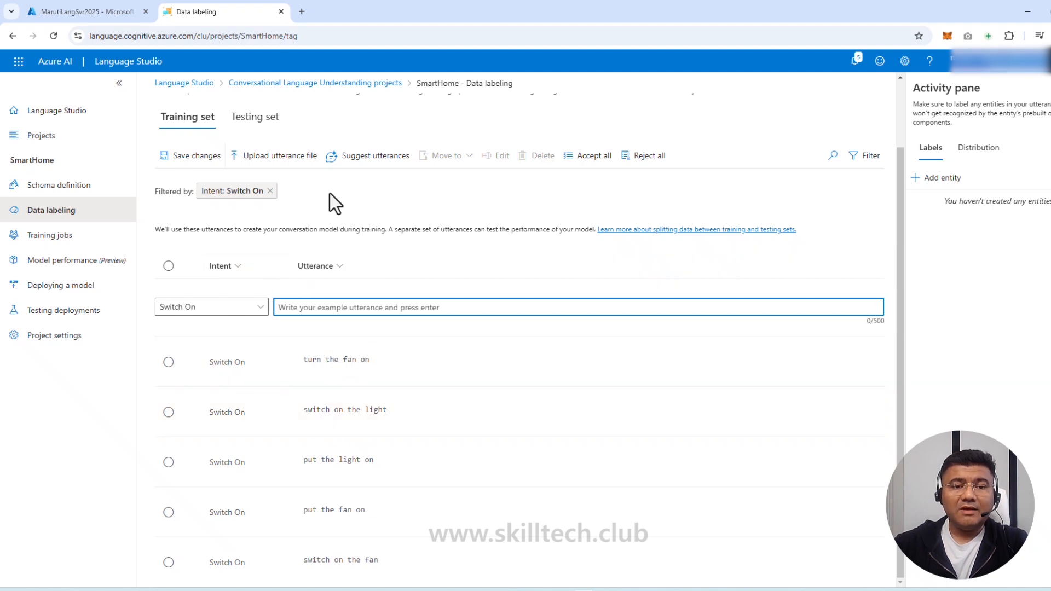
{"action": "left_click", "coordinate": [191, 158]}
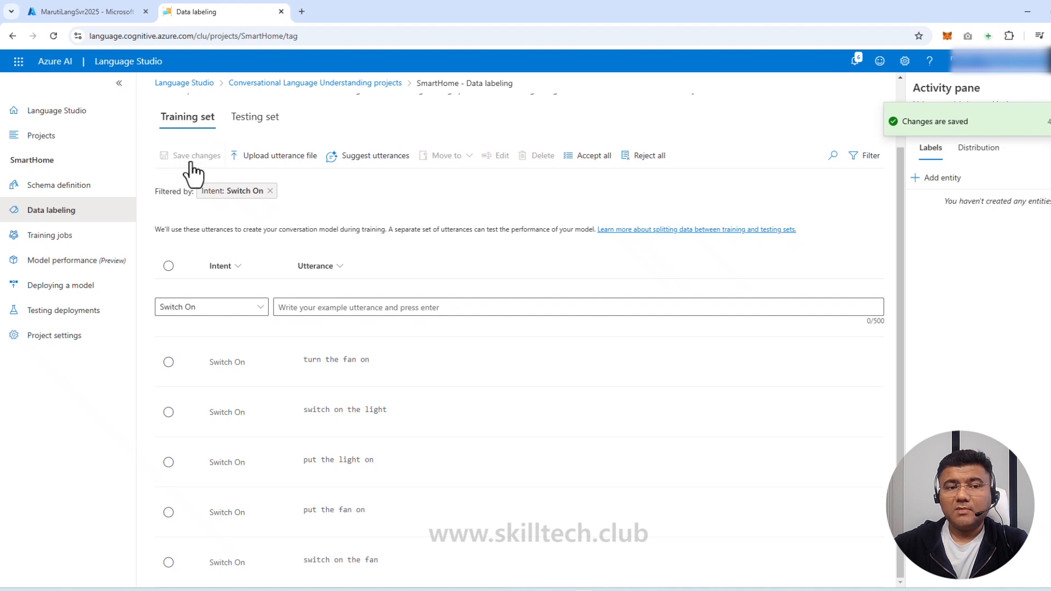
{"action": "left_click", "coordinate": [59, 189]}
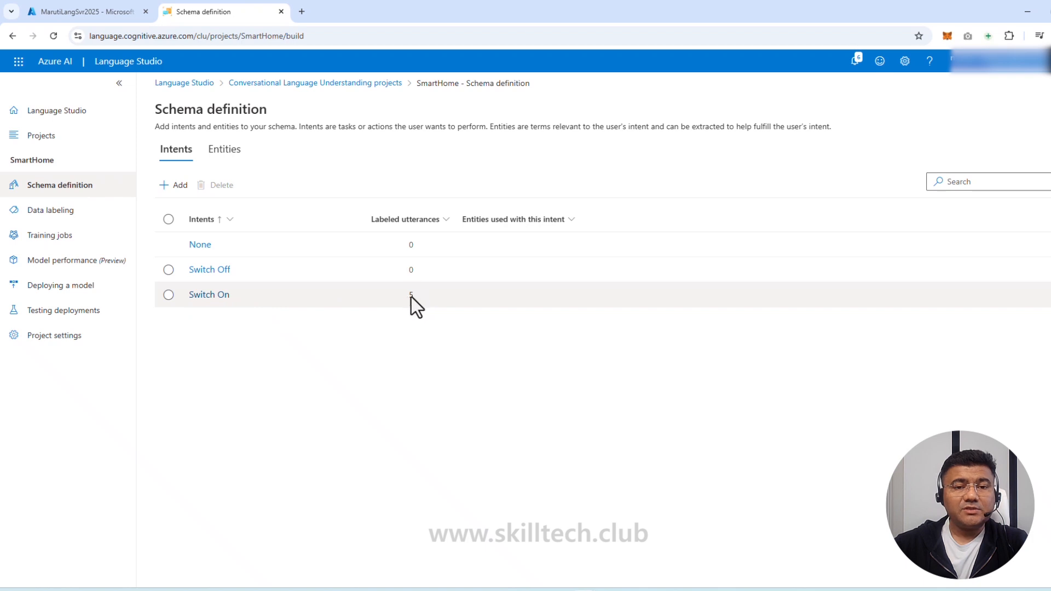
{"action": "left_click", "coordinate": [218, 272]}
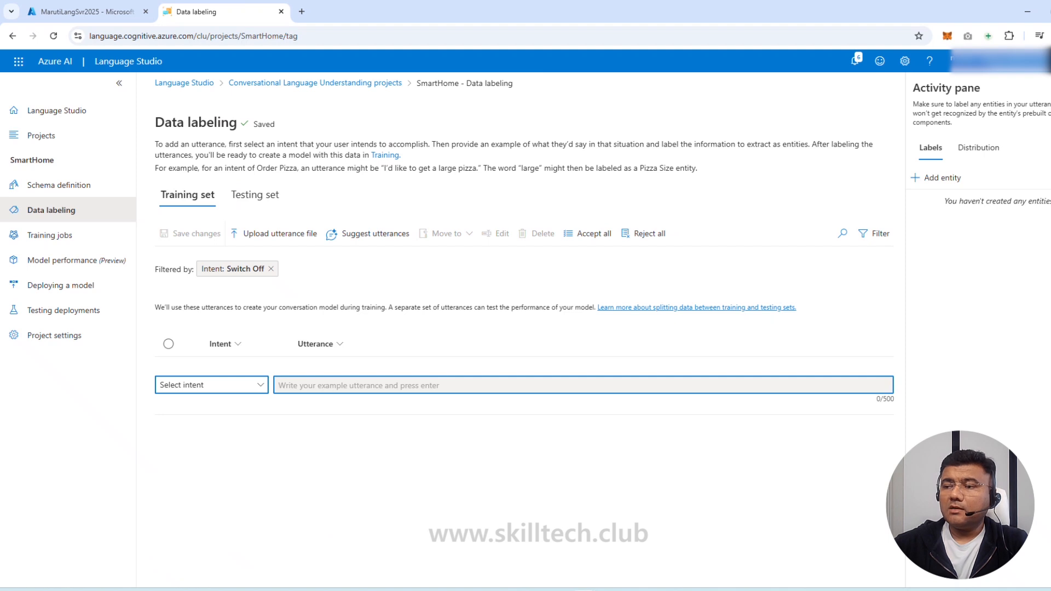
Set the utterance intent to Switch Off and add 'turn the light off' and 'switch off the fan'
{"action": "left_click", "coordinate": [237, 385]}
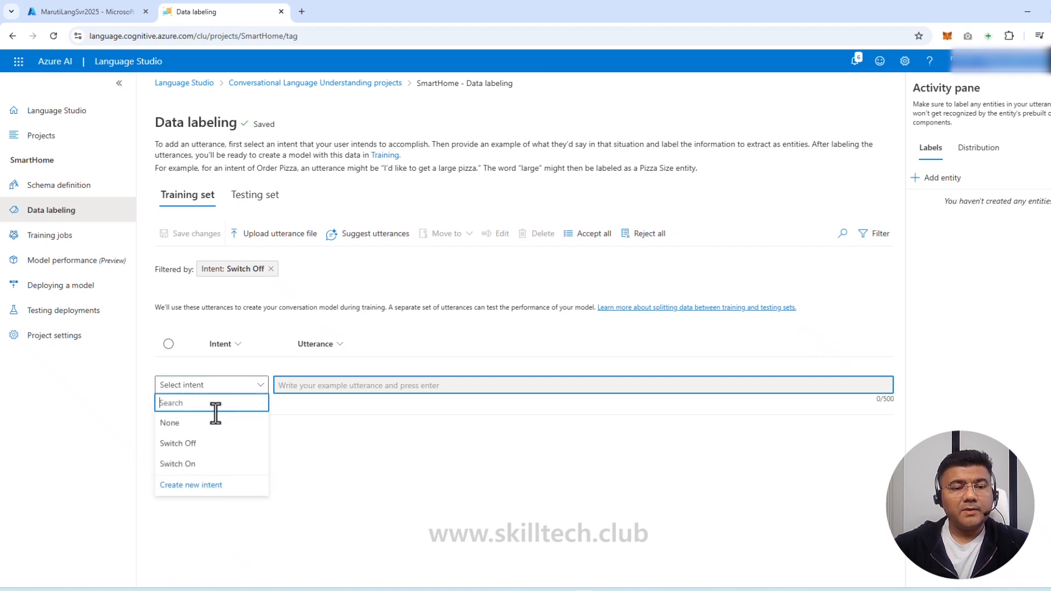
{"action": "left_click", "coordinate": [203, 443]}
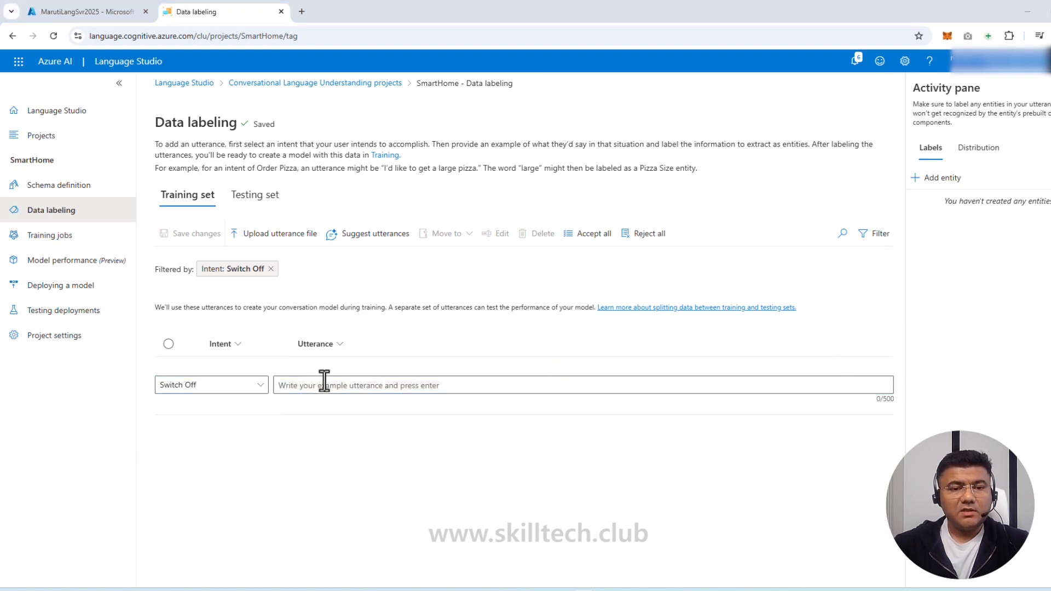
{"action": "type", "text": "turn the light off"}
{"action": "key", "text": "Return"}
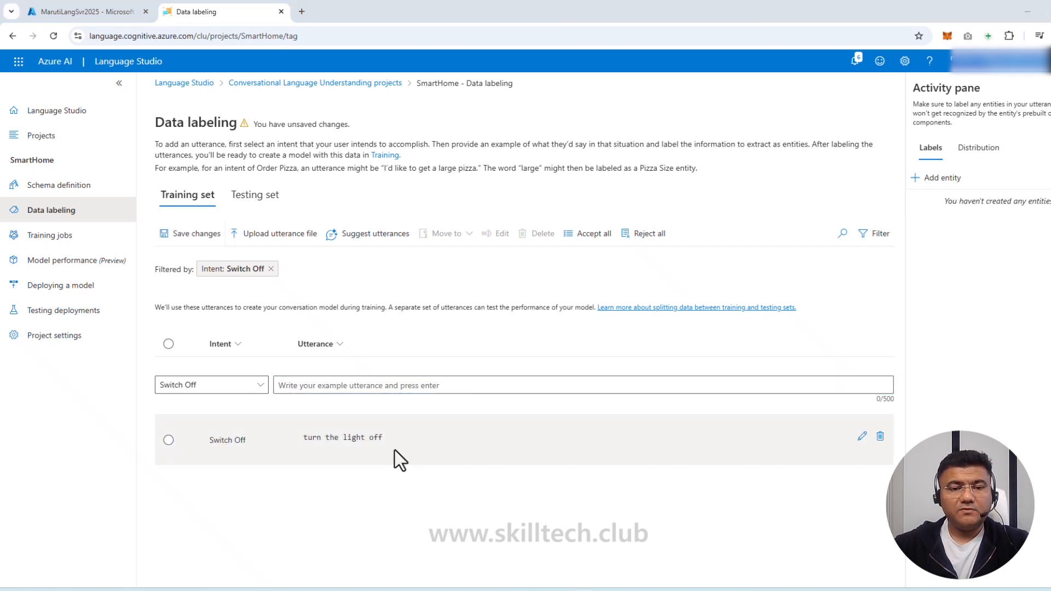
{"action": "left_click", "coordinate": [395, 385]}
{"action": "type", "text": "switch off the fan"}
{"action": "key", "text": "Return"}
Add 'put the fan off', 'put the light off', 'turn off the light', 'switch the fan off', then save
{"action": "type", "text": "put the fan off"}
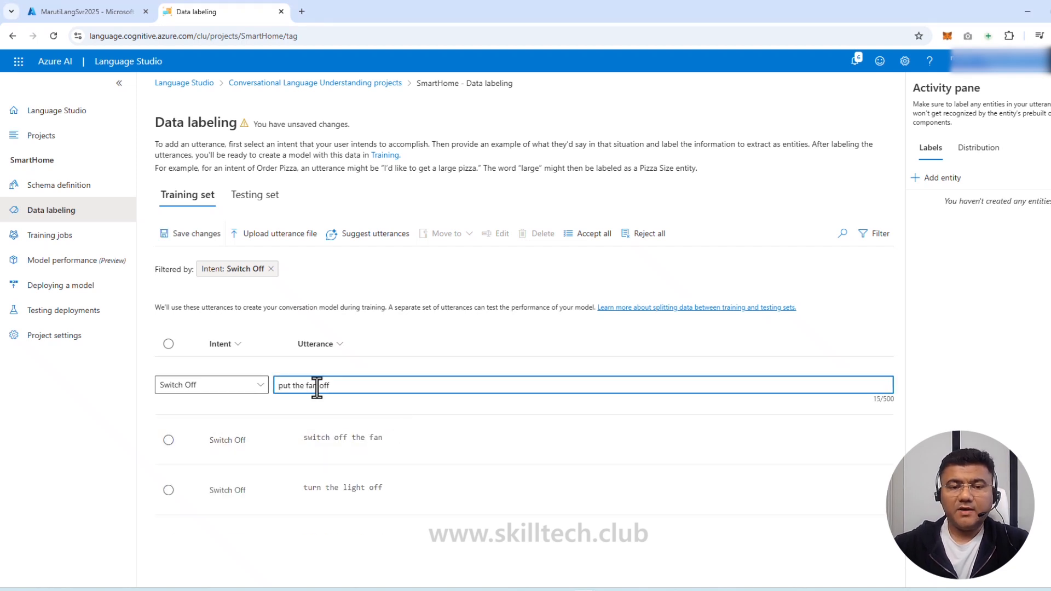
{"action": "key", "text": "Return"}
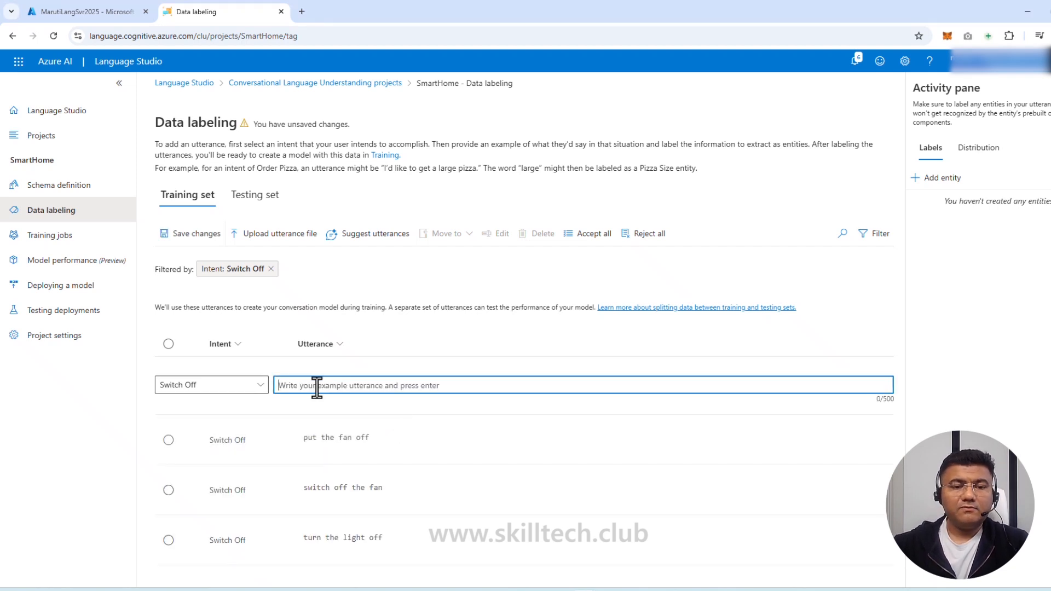
{"action": "type", "text": "put the light off"}
{"action": "key", "text": "Return"}
{"action": "type", "text": "turn off the light"}
{"action": "key", "text": "Return"}
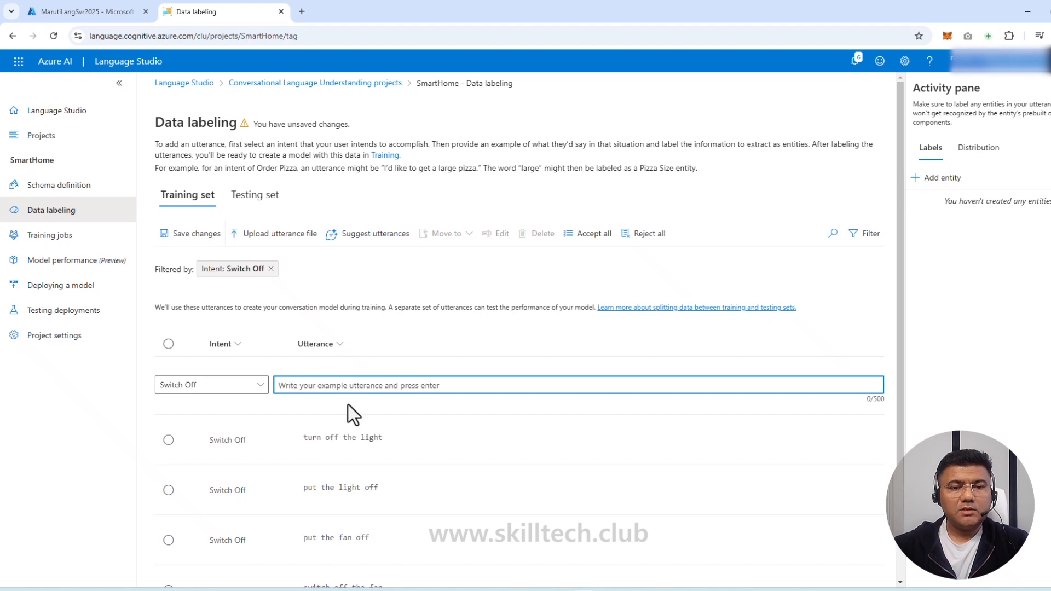
{"action": "type", "text": "switch the fan off"}
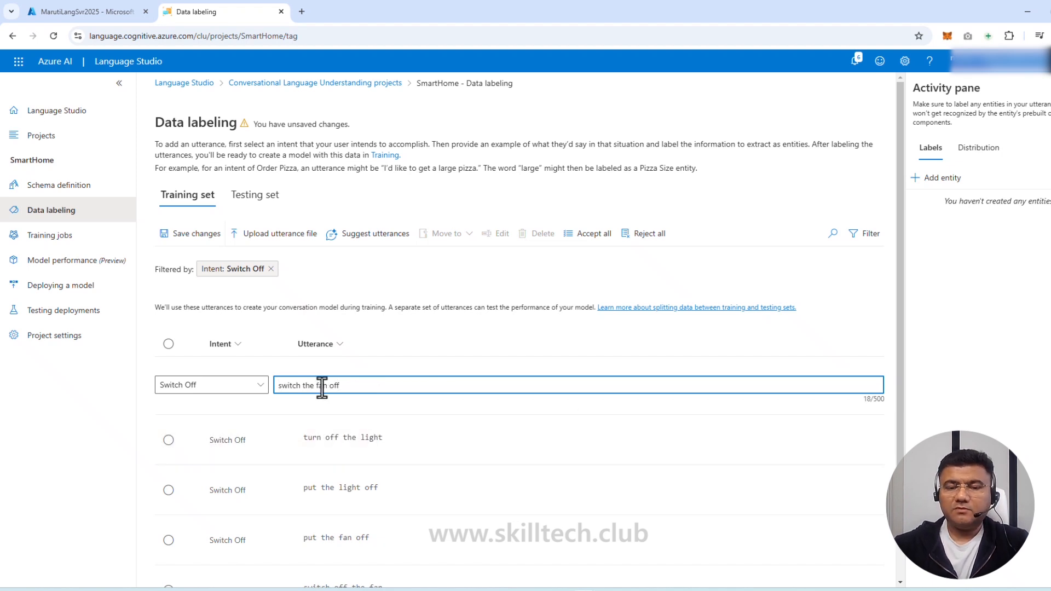
{"action": "key", "text": "Return"}
{"action": "scroll", "coordinate": [376, 438], "scroll_direction": "down", "scroll_amount": 2}
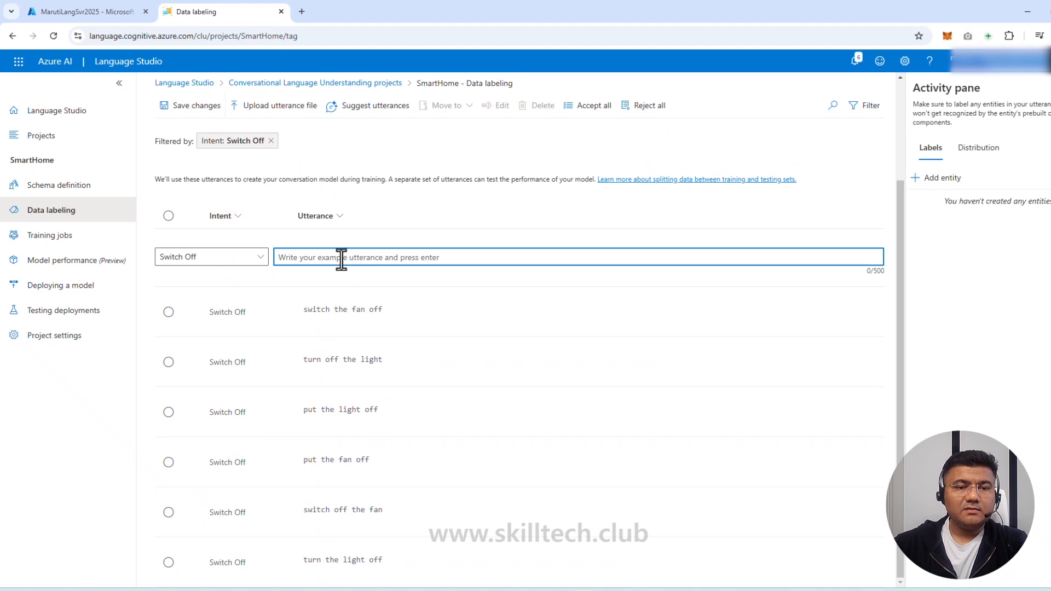
{"action": "scroll", "coordinate": [323, 560], "scroll_direction": "up", "scroll_amount": 2}
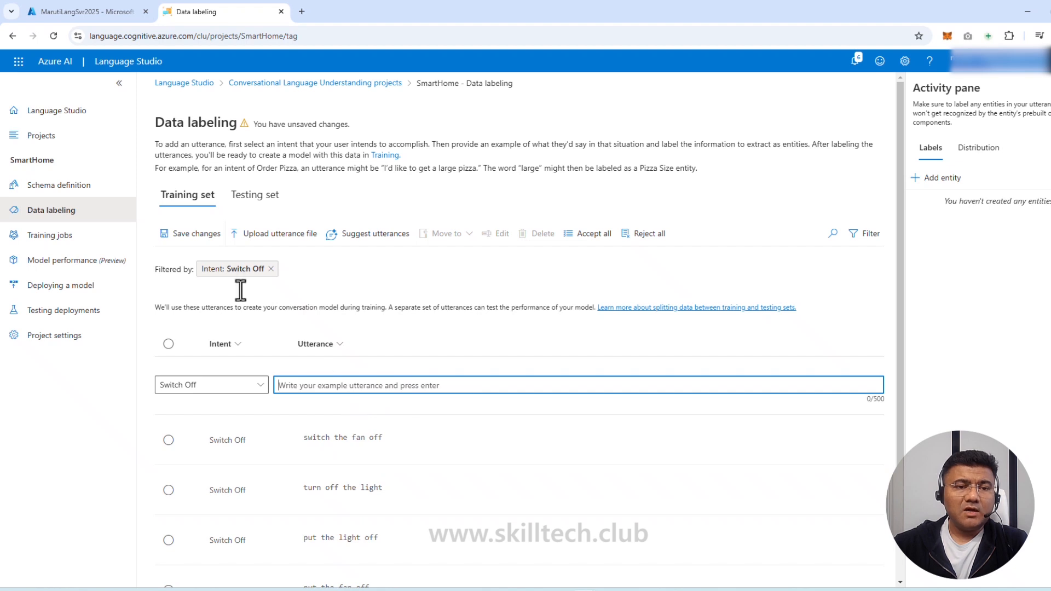
{"action": "left_click", "coordinate": [193, 236]}
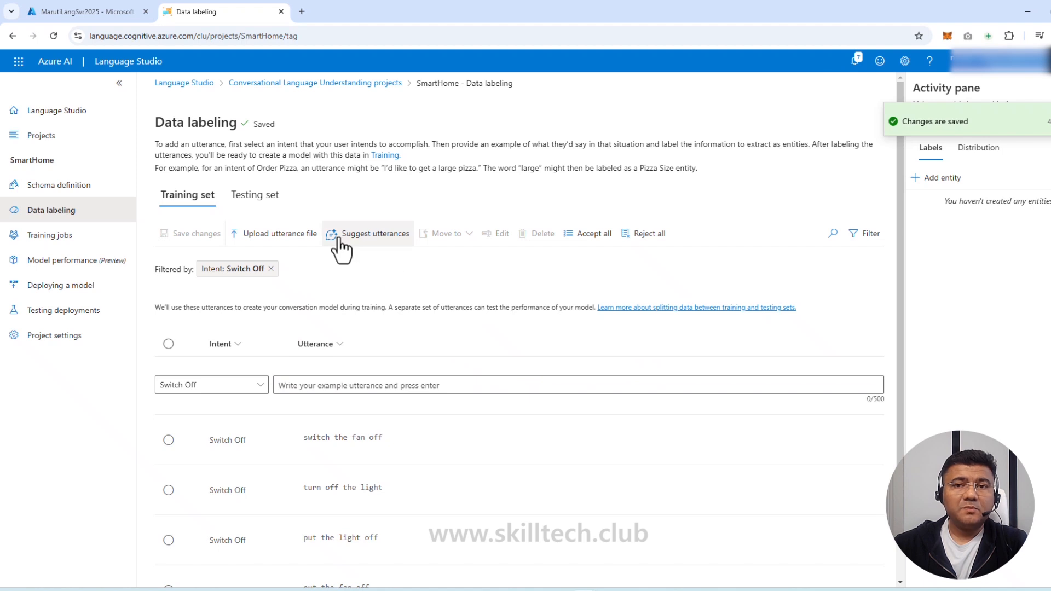
Return to Schema definition and view the still-empty Entities tab
{"action": "left_click", "coordinate": [78, 192]}
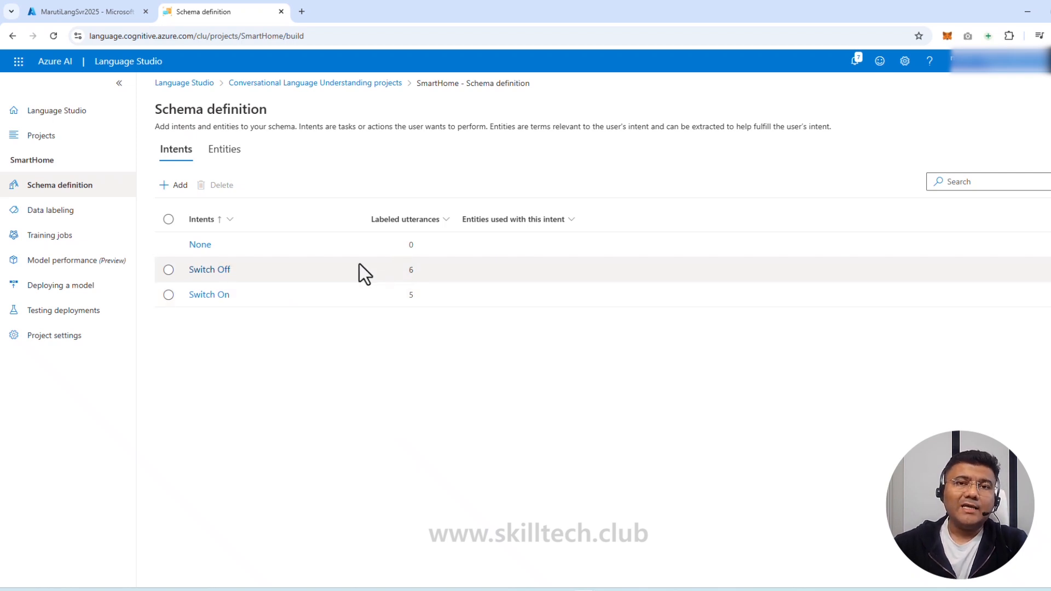
{"action": "left_click", "coordinate": [230, 163]}
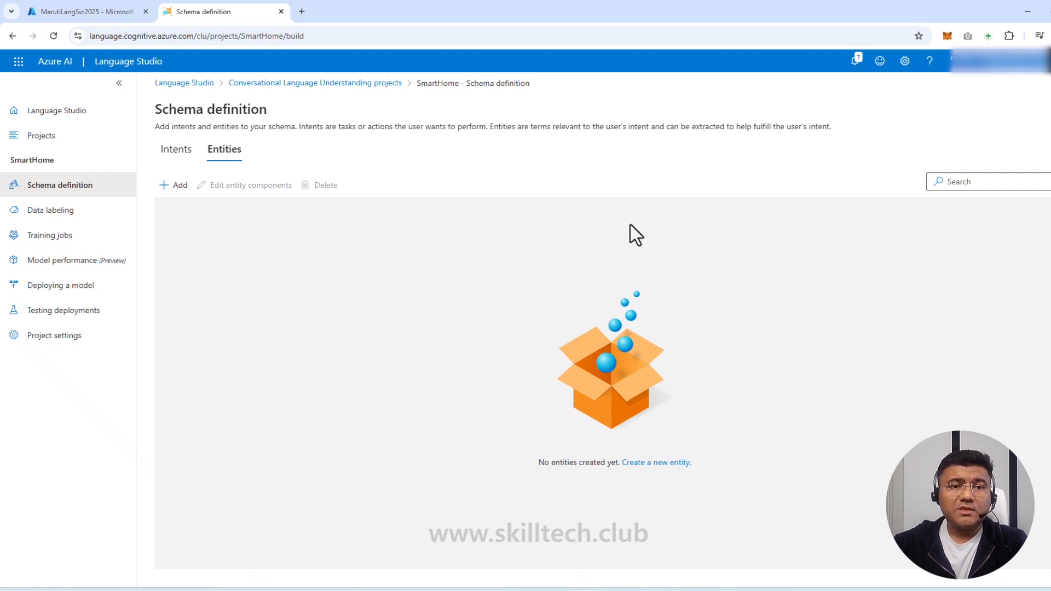
Add an entity named 'device', reviewing the Learned and List options before creating it
{"action": "left_click", "coordinate": [179, 186]}
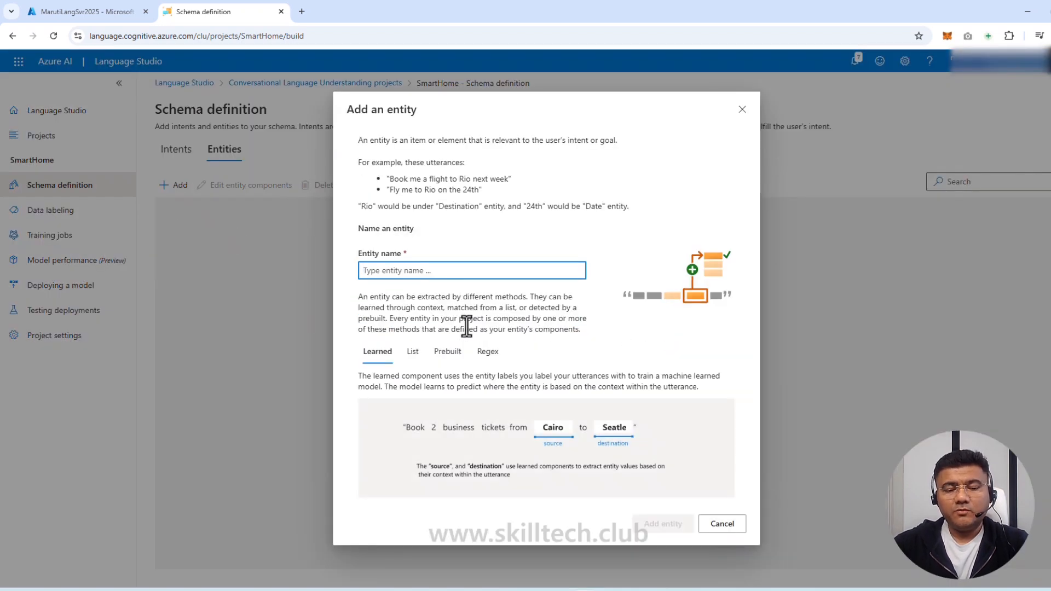
{"action": "type", "text": "Dev"}
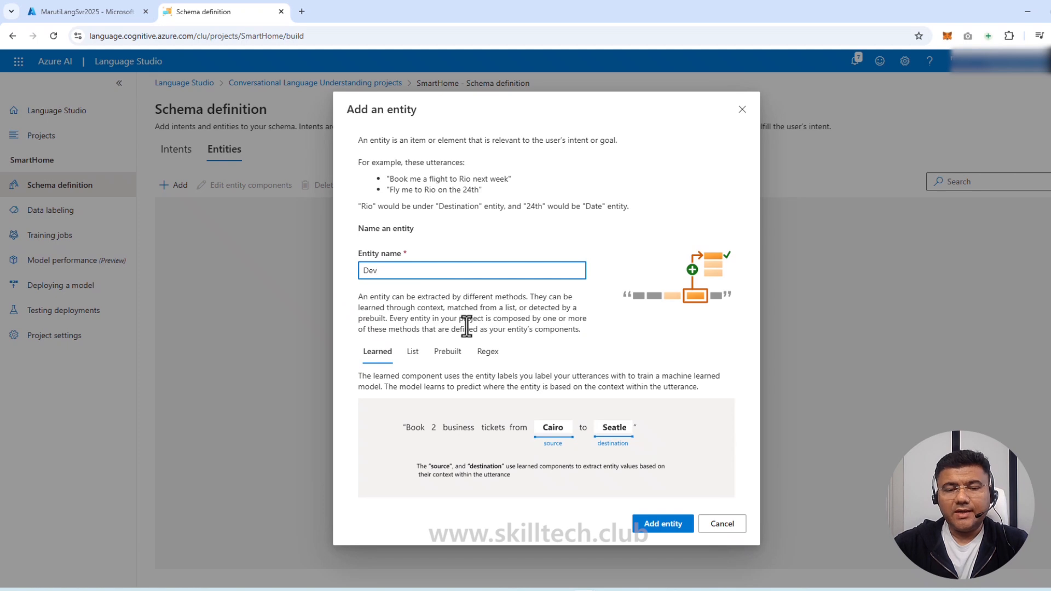
{"action": "key", "text": "BackSpace"}
{"action": "key", "text": "BackSpace"}
{"action": "key", "text": "BackSpace"}
{"action": "type", "text": "device"}
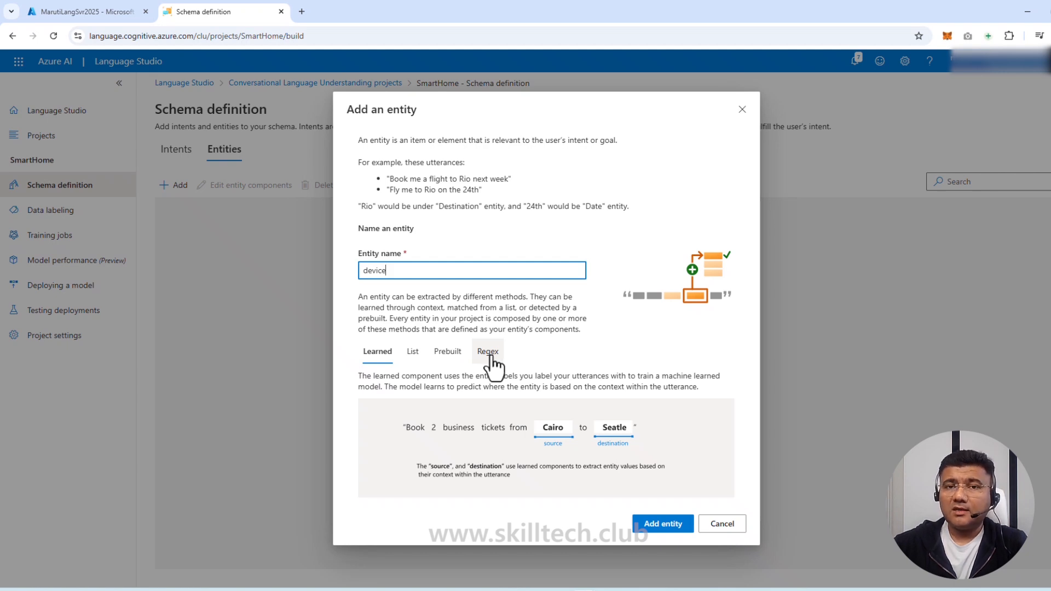
{"action": "left_click", "coordinate": [386, 360]}
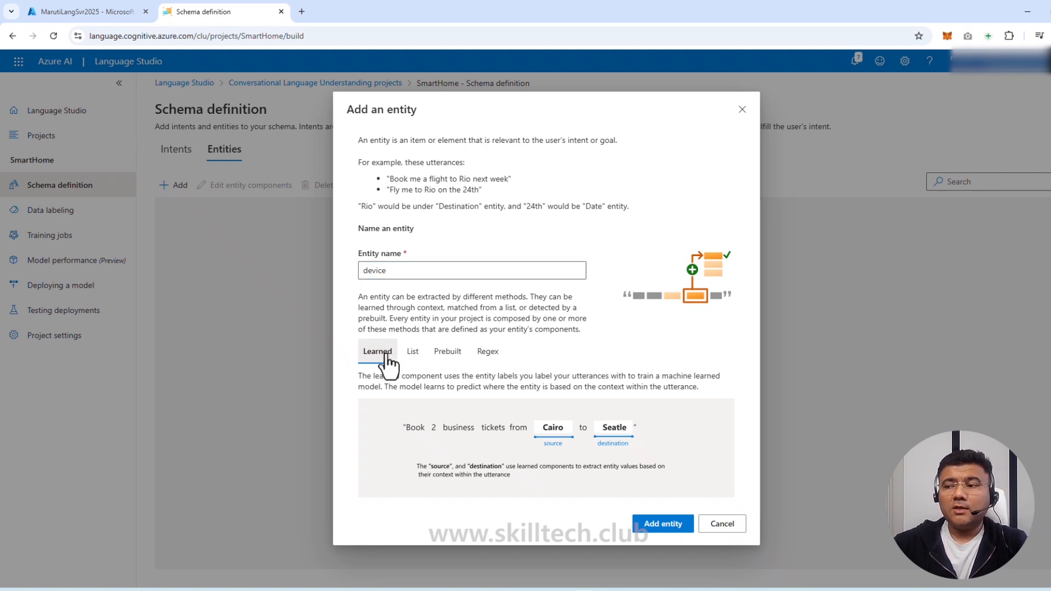
{"action": "left_click", "coordinate": [413, 356]}
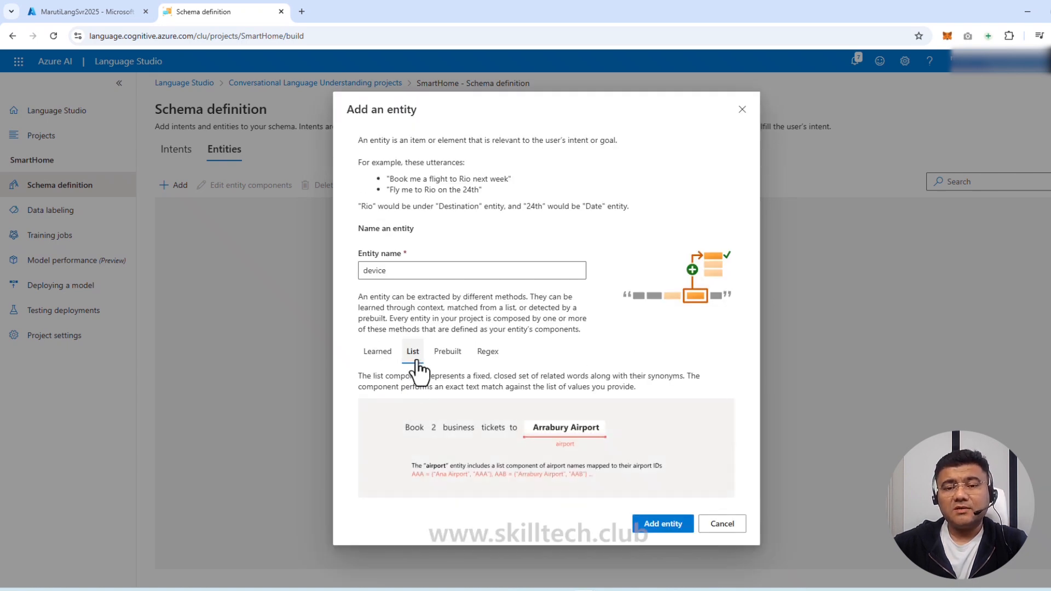
{"action": "left_click", "coordinate": [672, 526]}
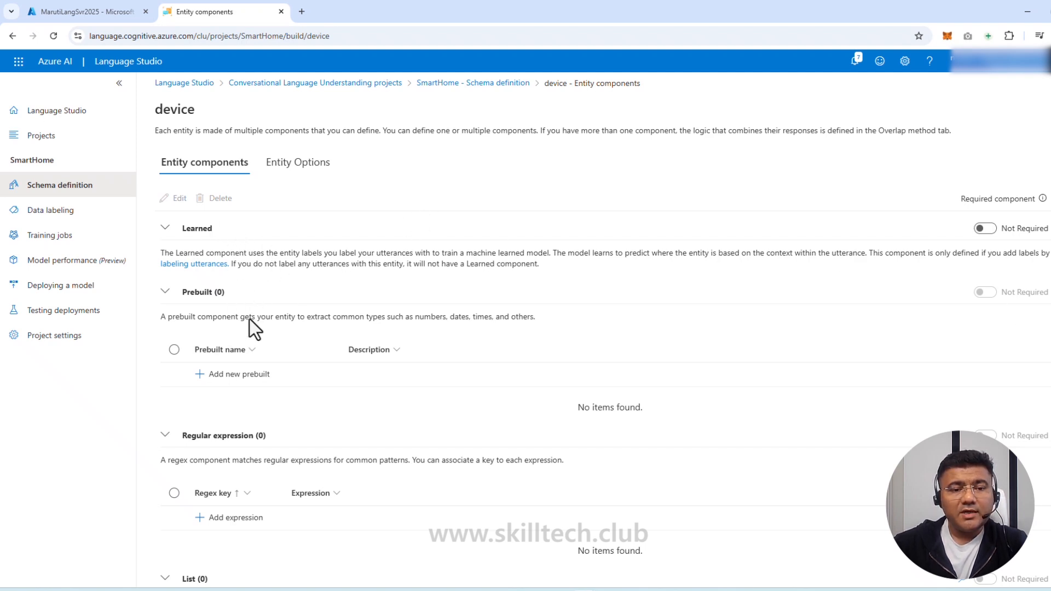
Add a list value keyed 'Phone' to the device entity
{"action": "scroll", "coordinate": [243, 412], "scroll_direction": "down", "scroll_amount": 2}
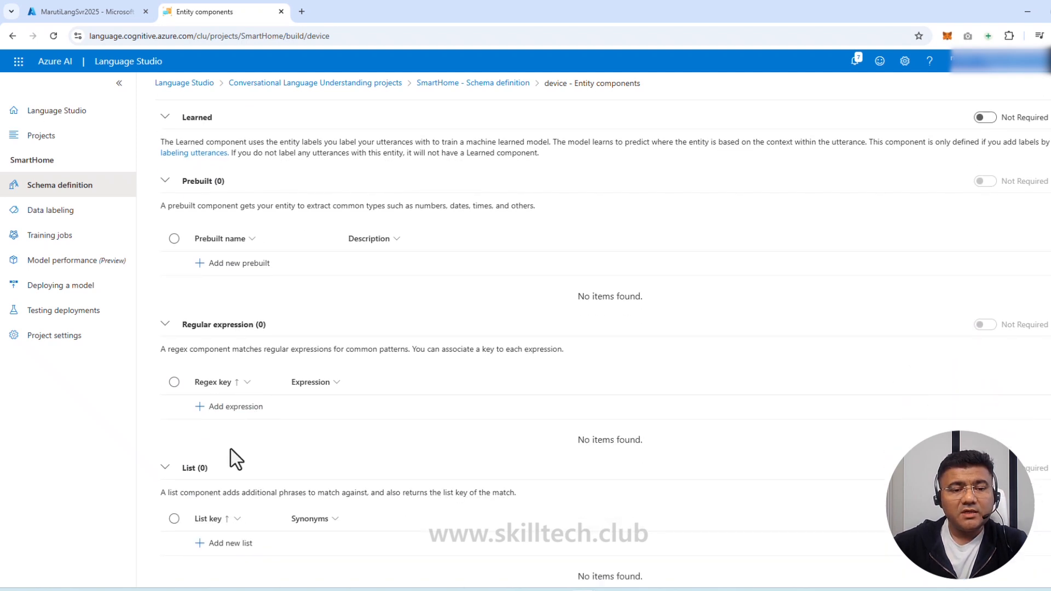
{"action": "left_click", "coordinate": [223, 545]}
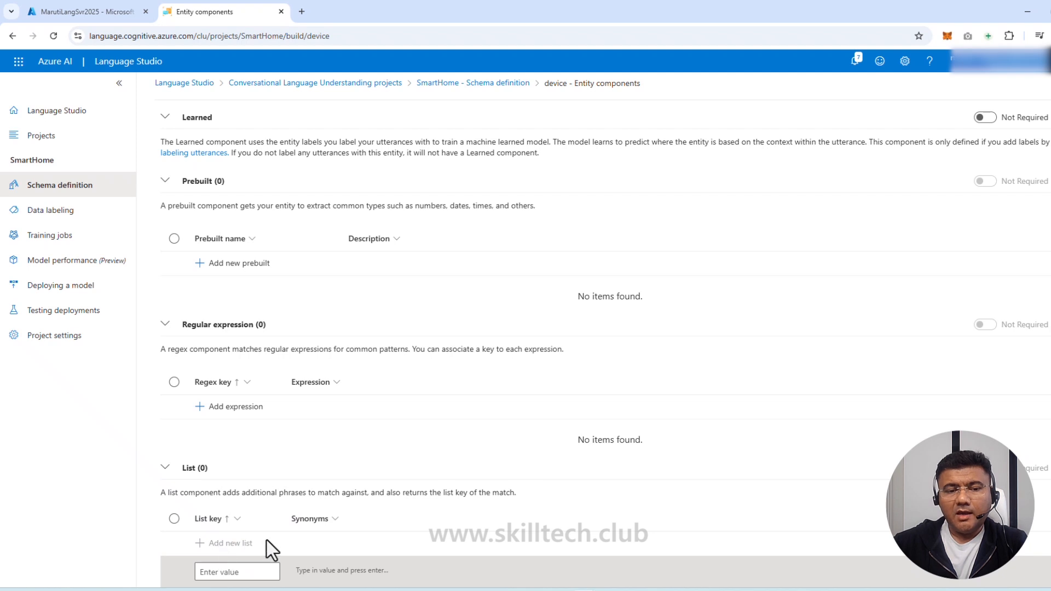
{"action": "scroll", "coordinate": [266, 535], "scroll_direction": "down", "scroll_amount": 1}
{"action": "left_click", "coordinate": [257, 512]}
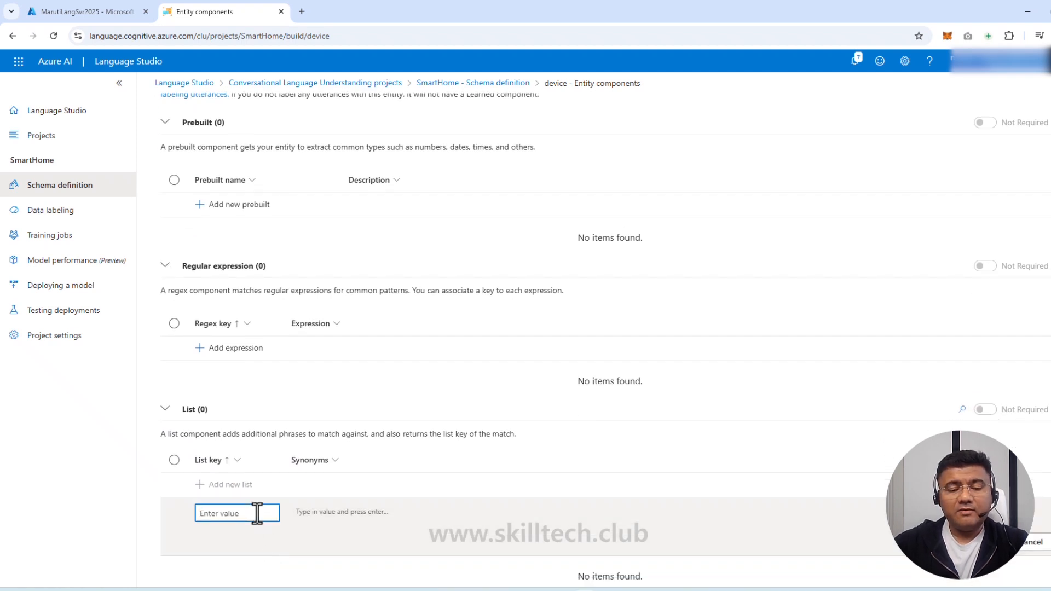
{"action": "type", "text": "Phone"}
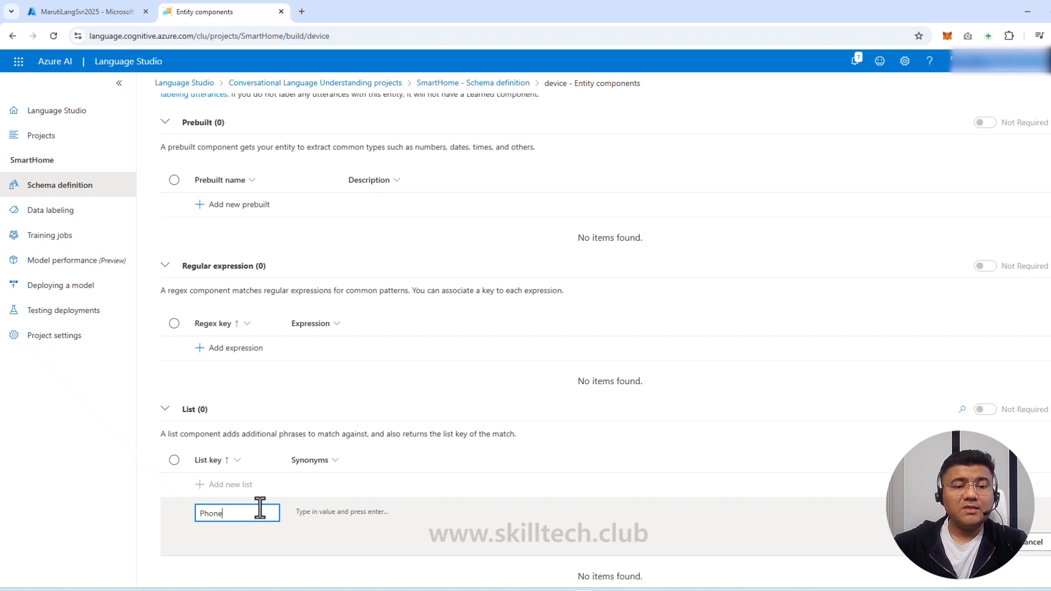
Give Phone the synonyms 'Mobile' and 'cell phone' and save the list
{"action": "left_click", "coordinate": [339, 514]}
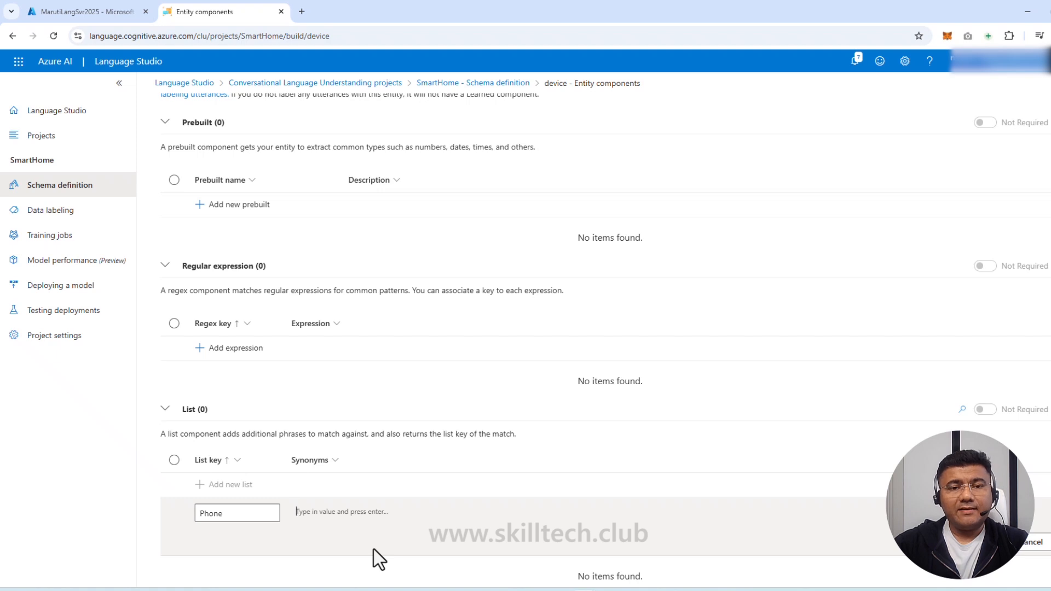
{"action": "type", "text": "Mobile"}
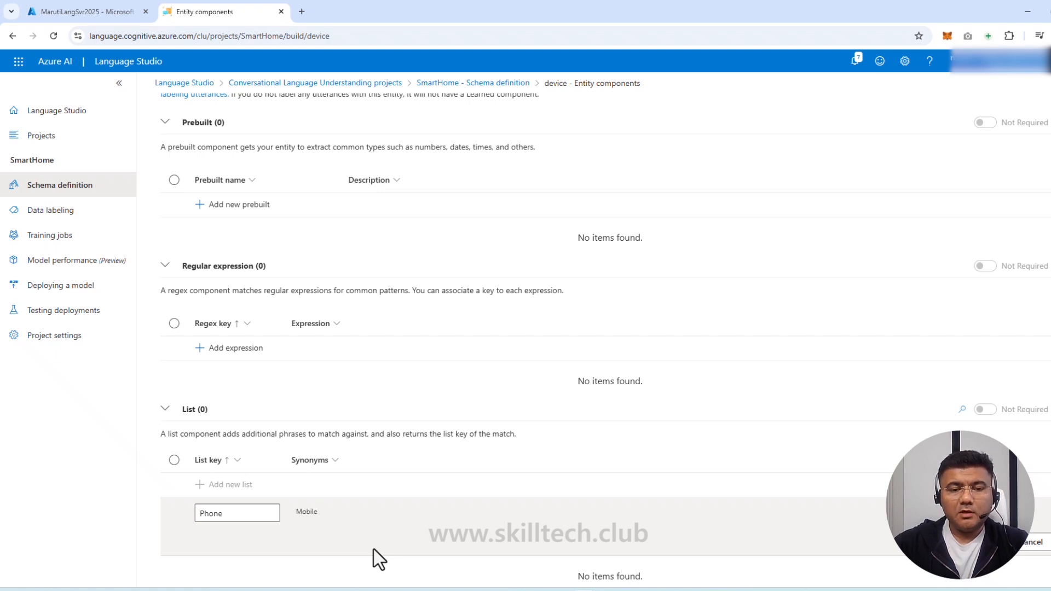
{"action": "key", "text": "Return"}
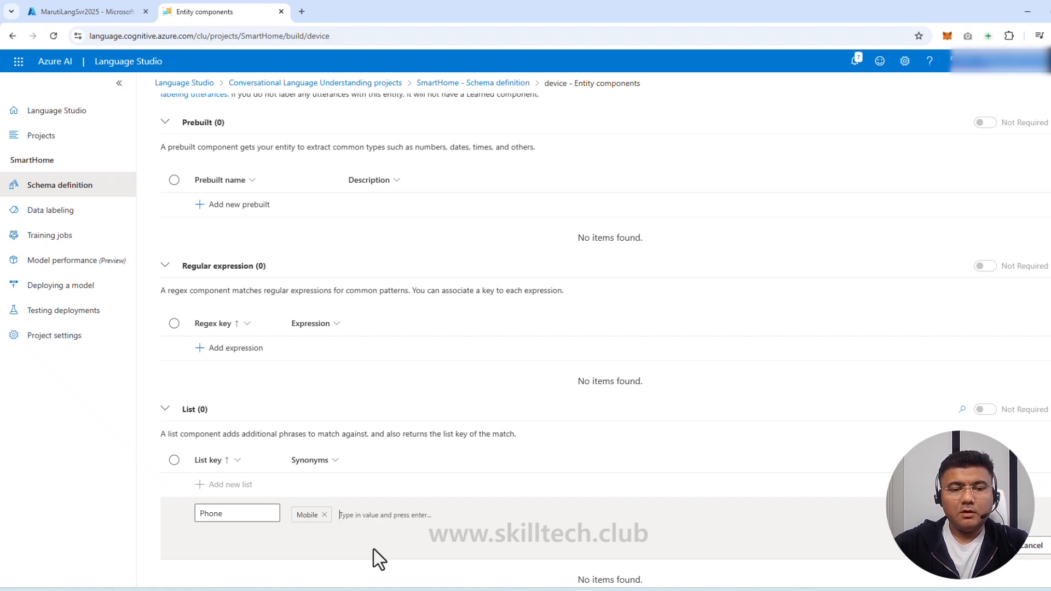
{"action": "type", "text": "cell"}
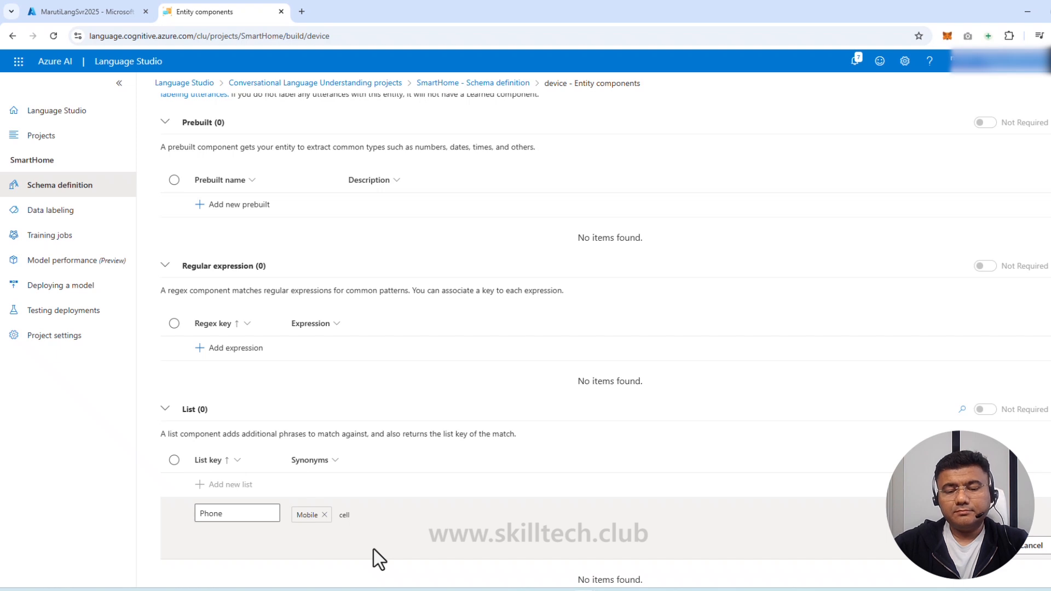
{"action": "type", "text": " hp"}
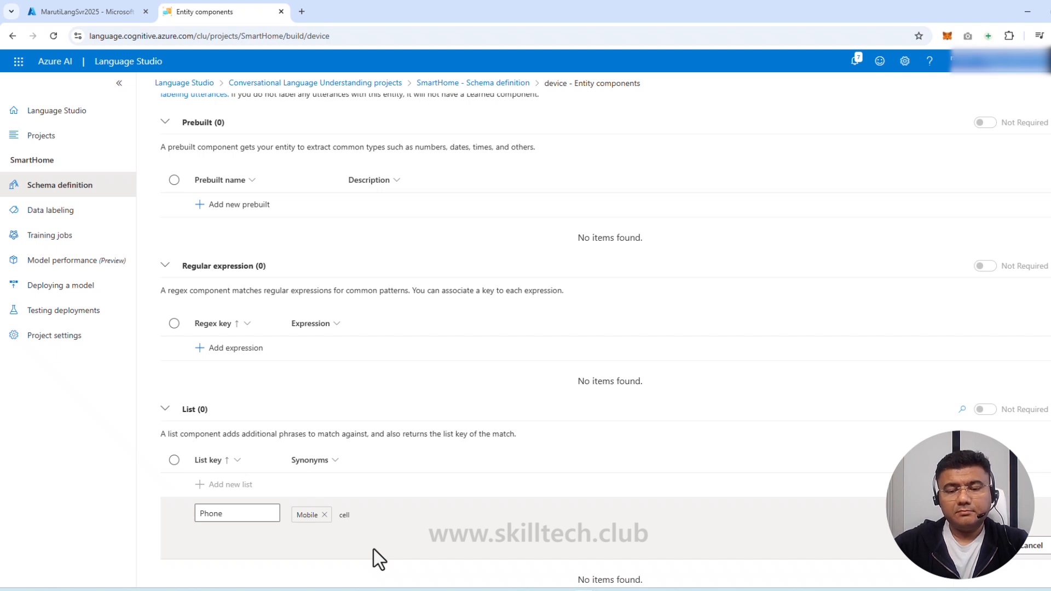
{"action": "type", "text": "phone"}
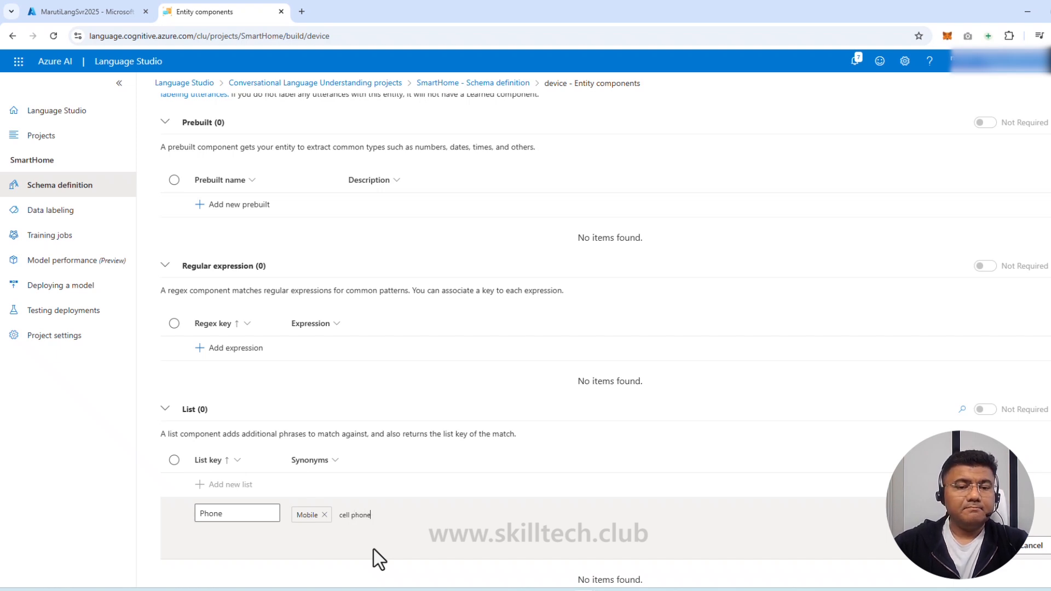
{"action": "key", "text": "Return"}
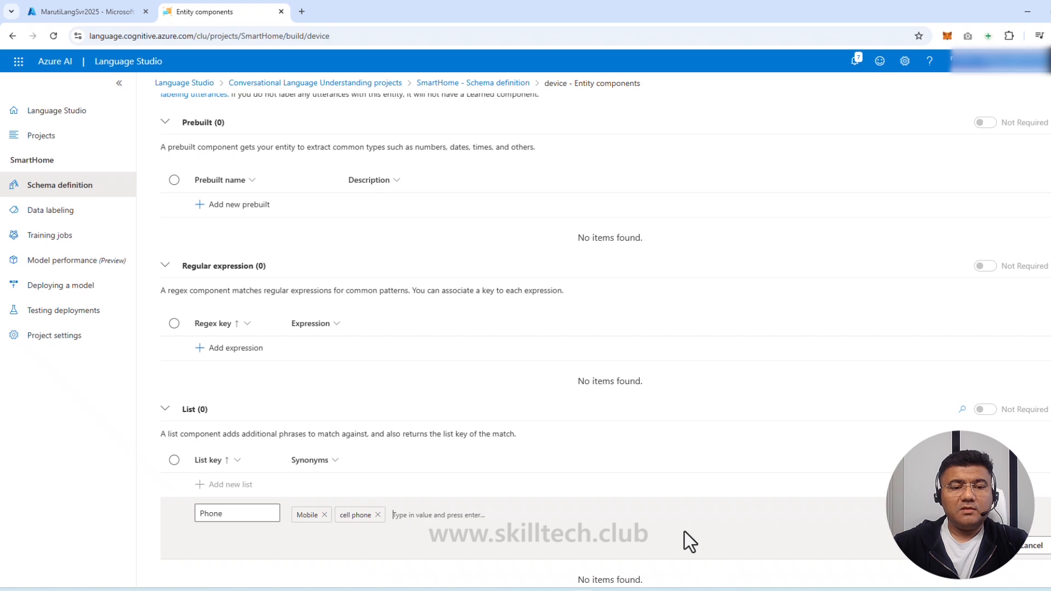
{"action": "left_click", "coordinate": [235, 517]}
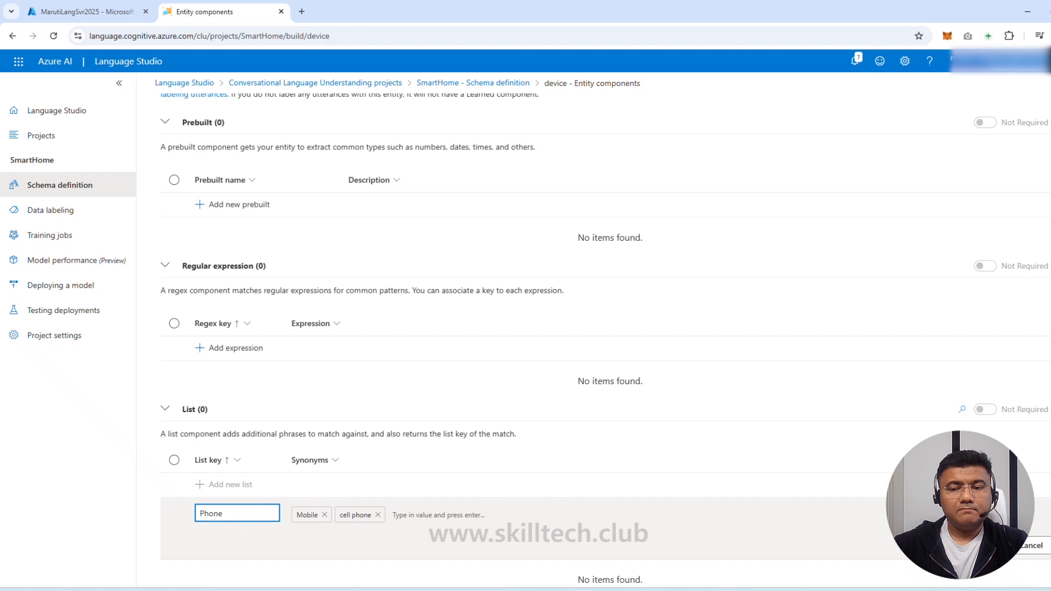
{"action": "left_click", "coordinate": [975, 546]}
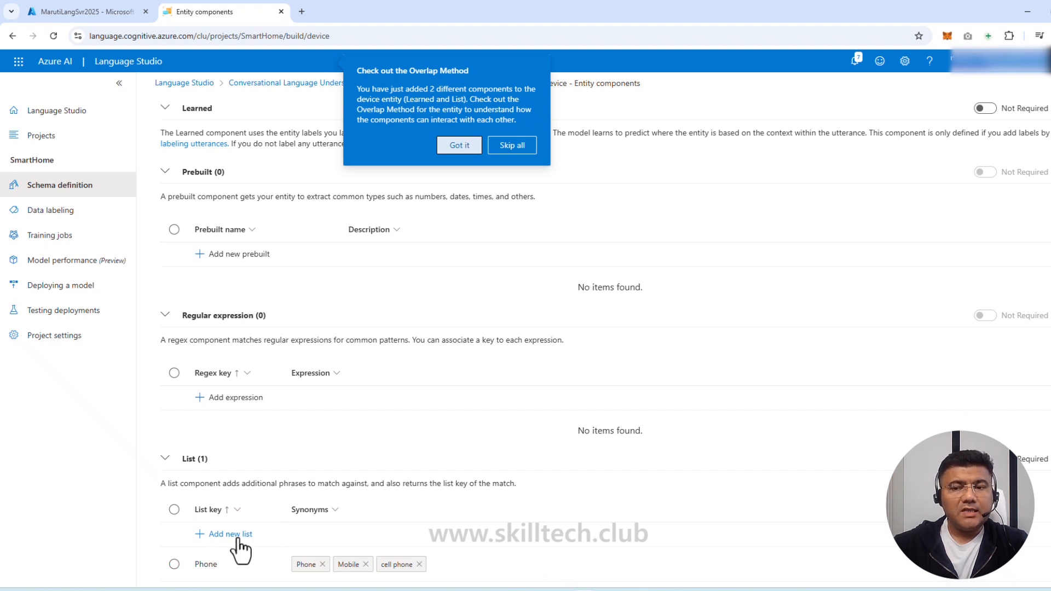
Dismiss the Overlap Method tip and delete the Phone list component from the device entity
{"action": "left_click", "coordinate": [141, 532]}
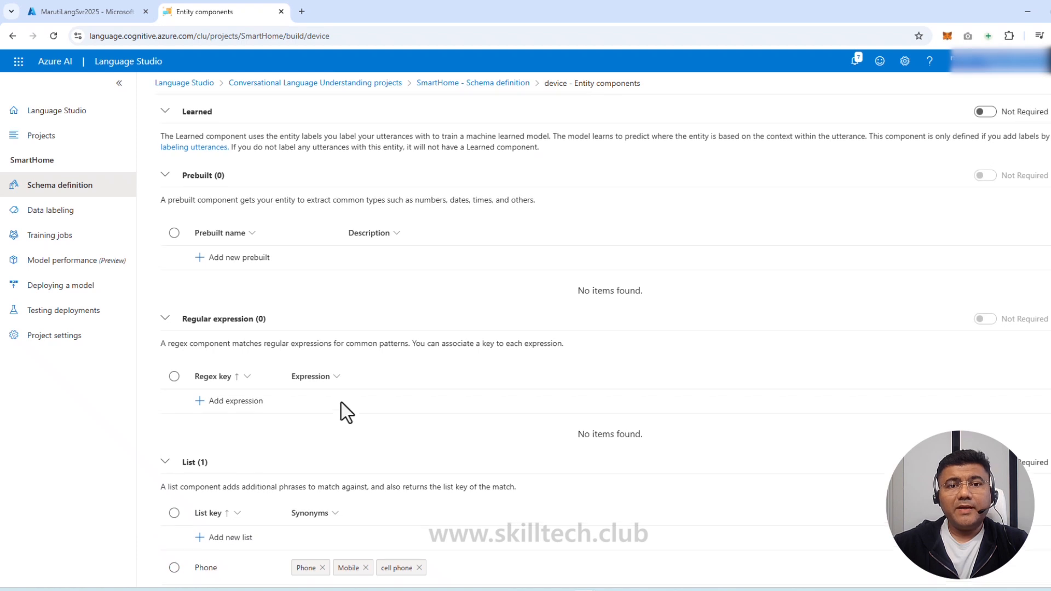
{"action": "scroll", "coordinate": [341, 405], "scroll_direction": "up", "scroll_amount": 2}
{"action": "scroll", "coordinate": [344, 421], "scroll_direction": "down", "scroll_amount": 2}
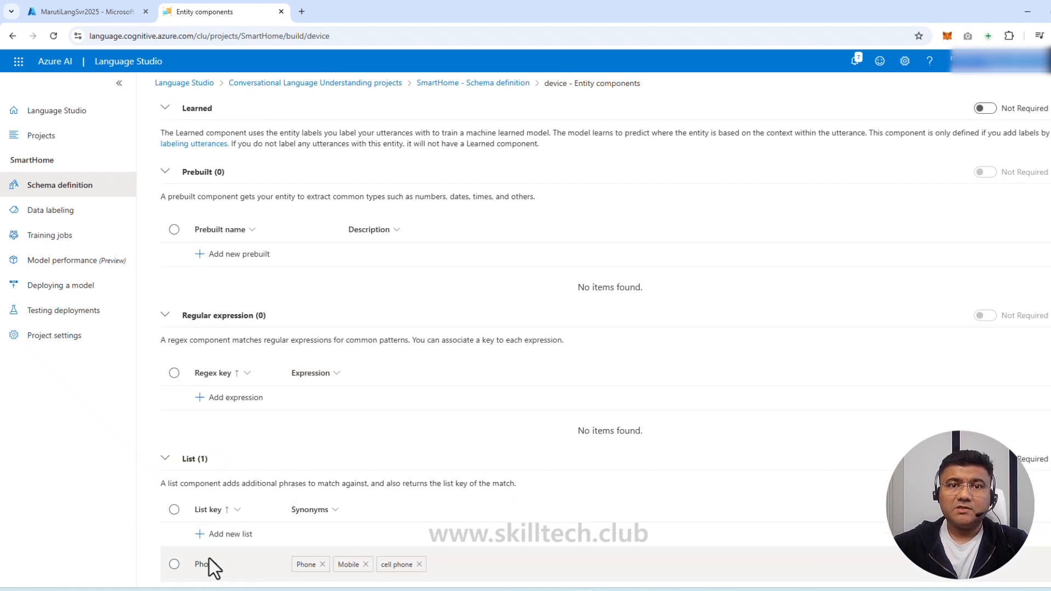
{"action": "left_click", "coordinate": [174, 563]}
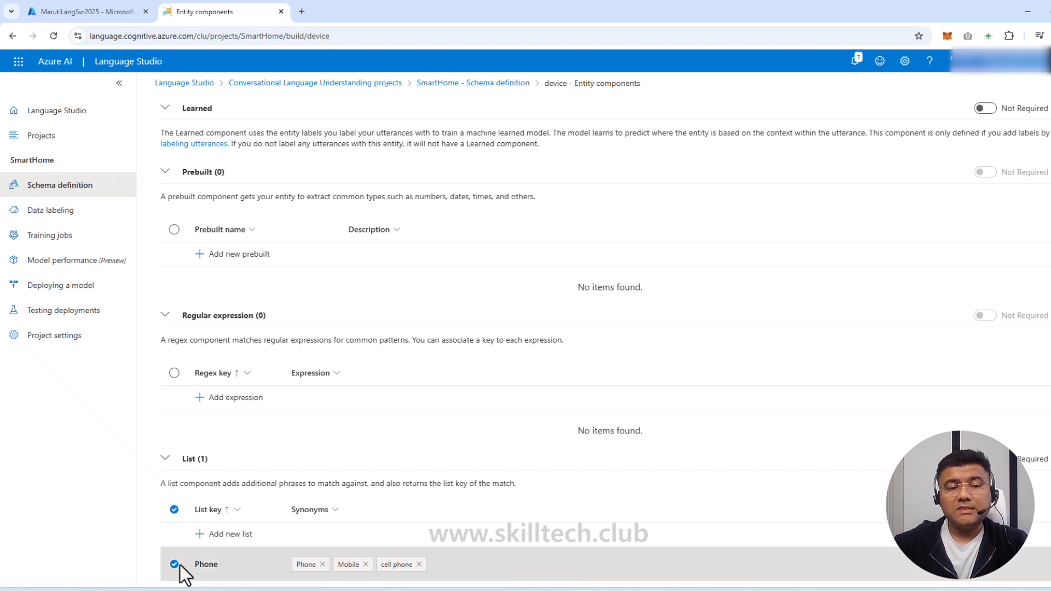
{"action": "scroll", "coordinate": [268, 367], "scroll_direction": "up", "scroll_amount": 2}
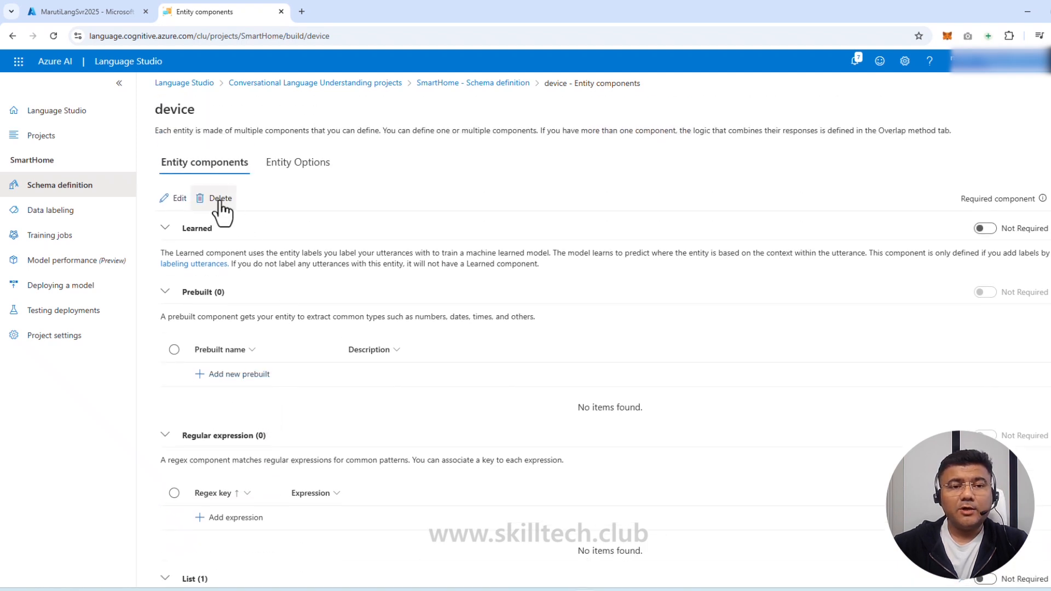
{"action": "left_click", "coordinate": [221, 199]}
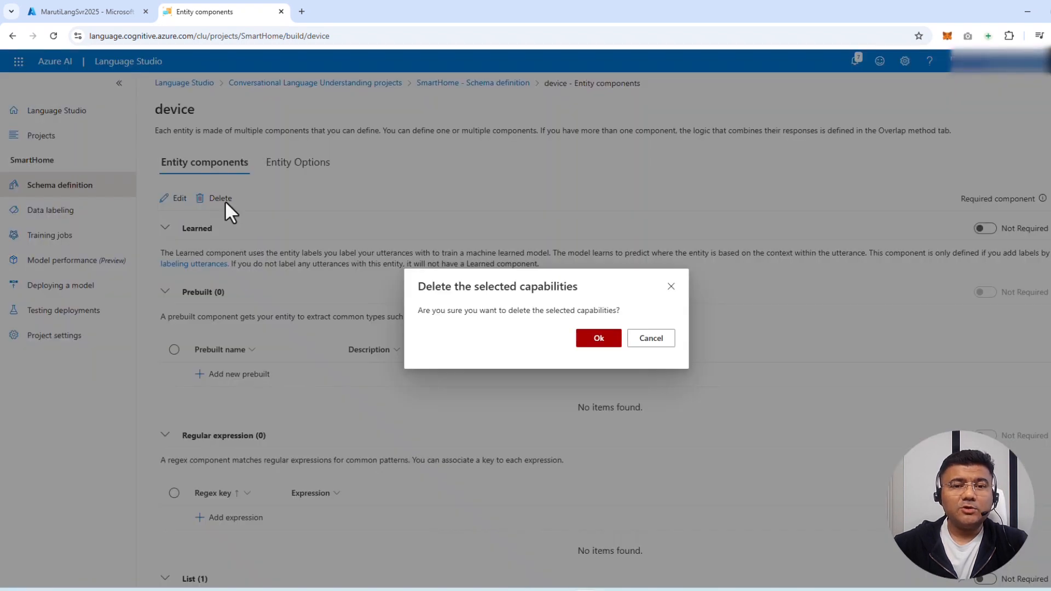
{"action": "left_click", "coordinate": [607, 339]}
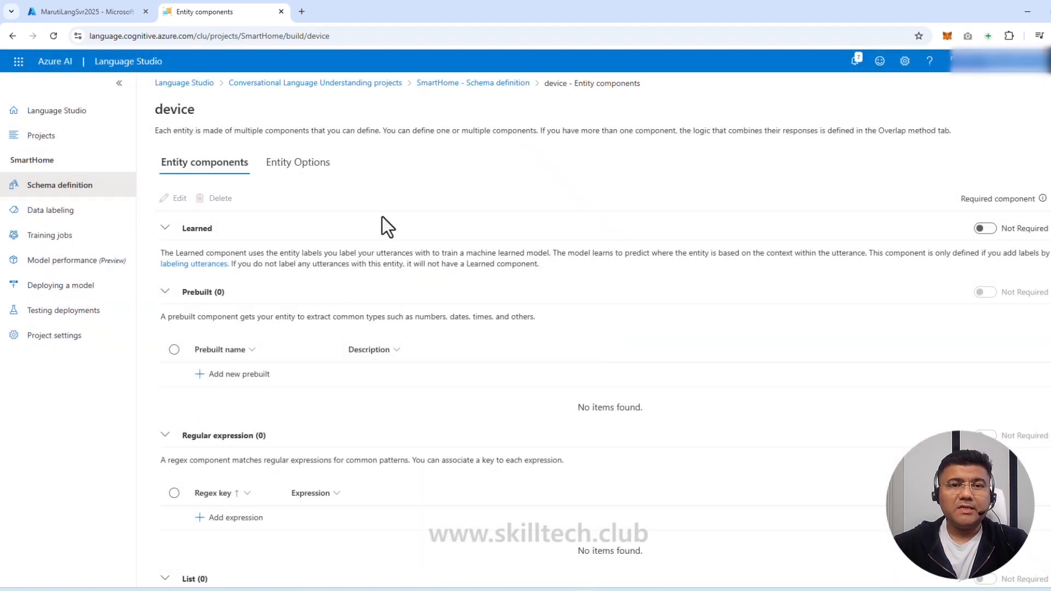
{"action": "left_click_drag", "start_coordinate": [155, 109], "coordinate": [200, 113]}
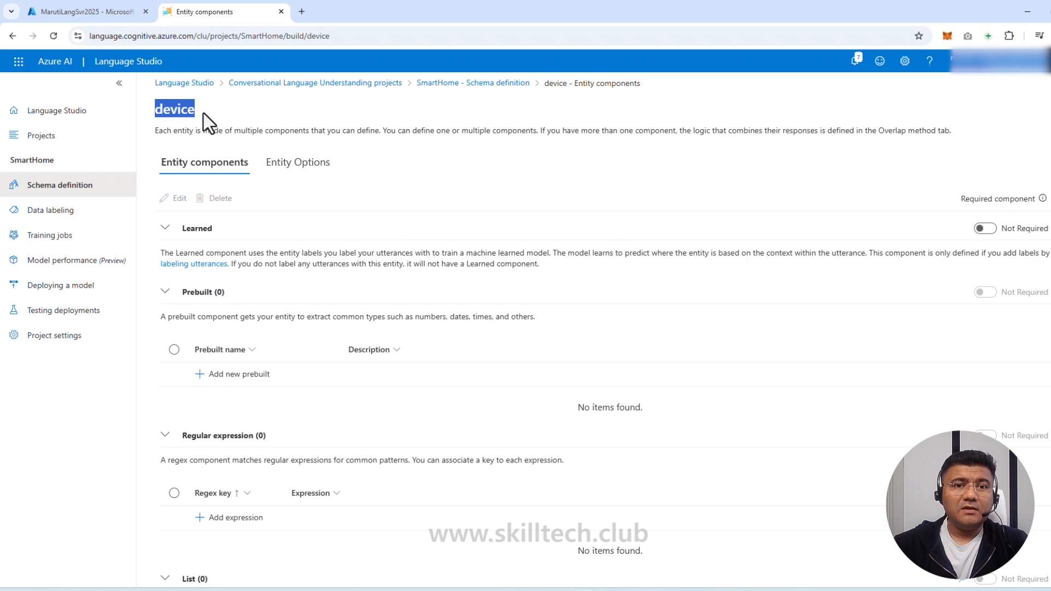
{"action": "scroll", "coordinate": [323, 350], "scroll_direction": "down", "scroll_amount": 2}
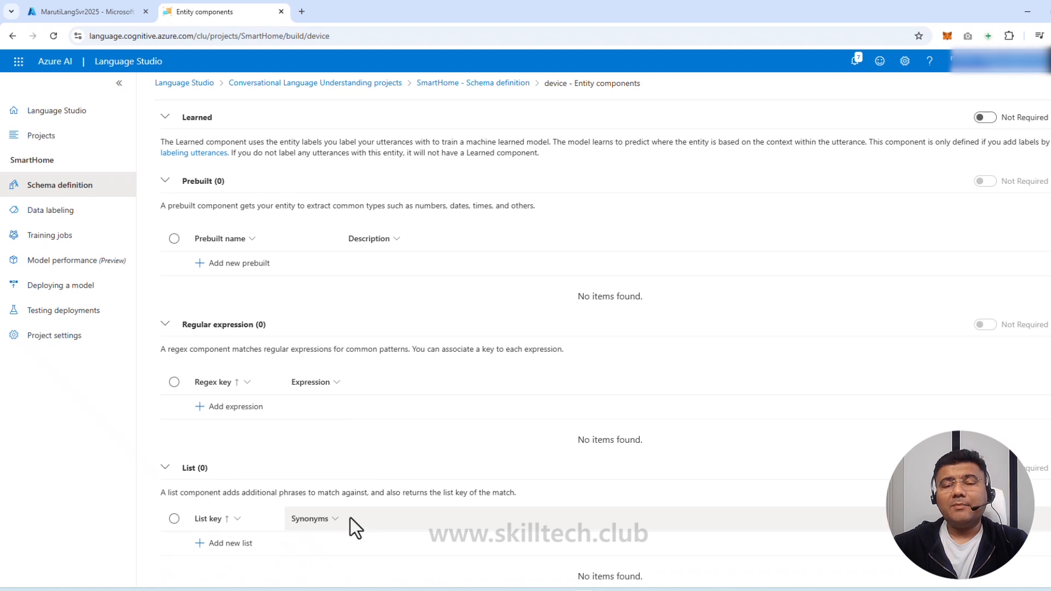
{"action": "scroll", "coordinate": [438, 307], "scroll_direction": "up", "scroll_amount": 2}
Open the Switch On intent from the schema's Intents list for labeling
{"action": "left_click", "coordinate": [79, 189]}
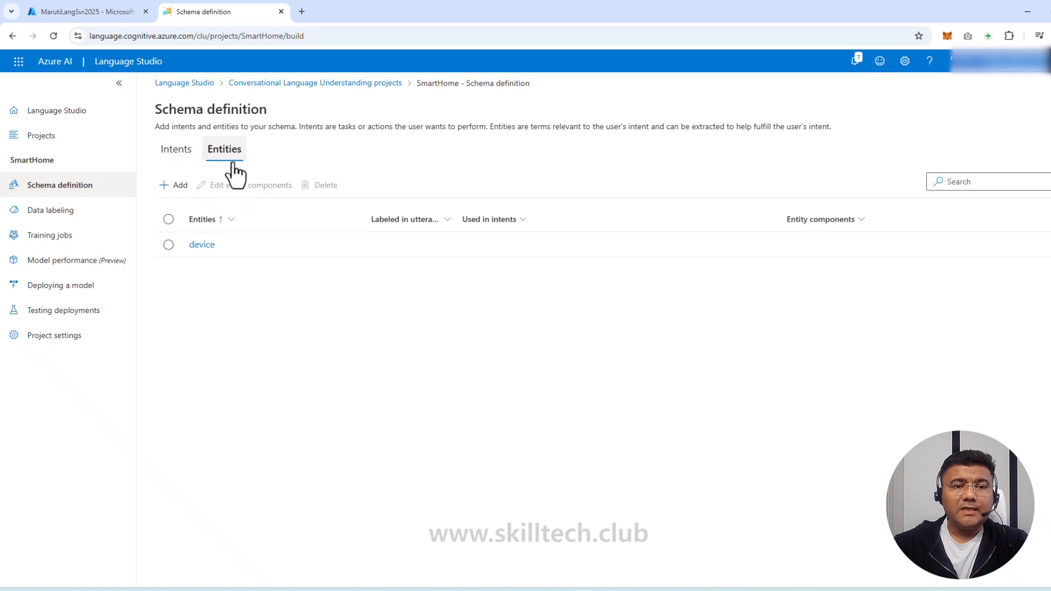
{"action": "left_click", "coordinate": [179, 154]}
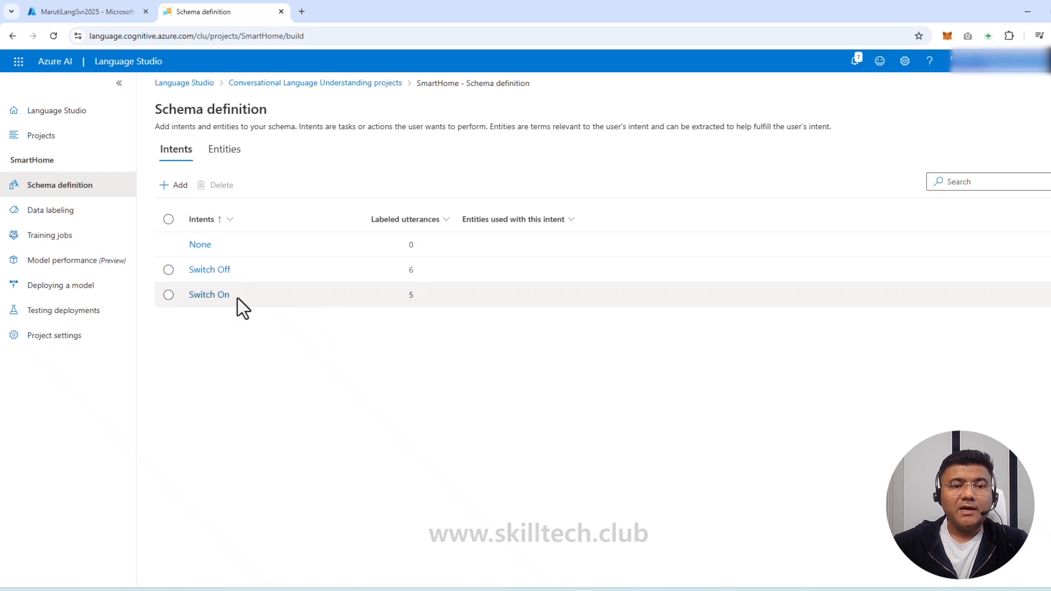
{"action": "left_click", "coordinate": [221, 298]}
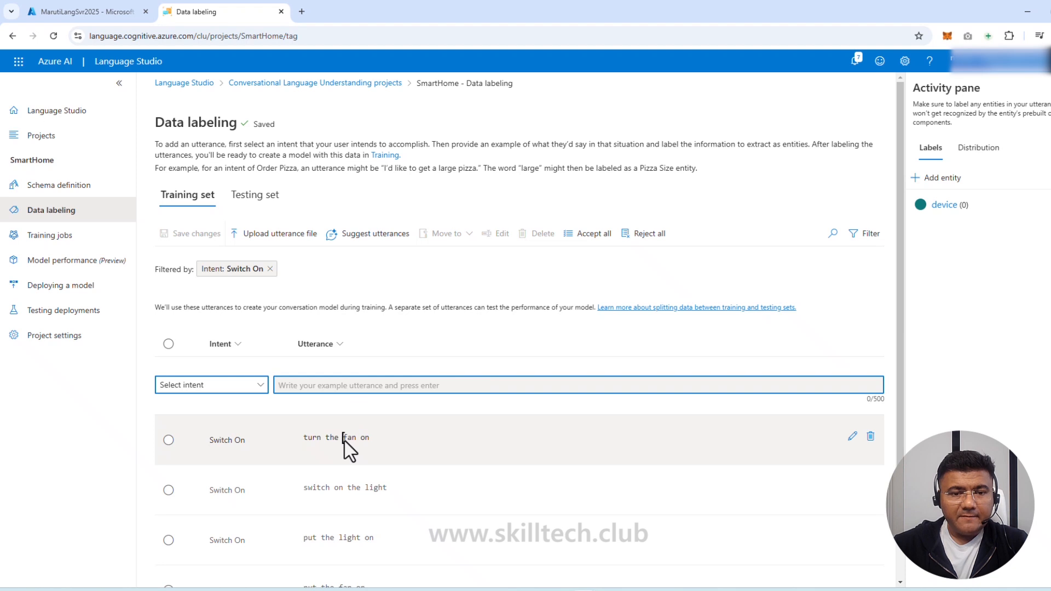
Label fan in 'turn the fan on' and light in 'switch on the light' as device
{"action": "left_click", "coordinate": [346, 438]}
{"action": "left_click", "coordinate": [354, 440]}
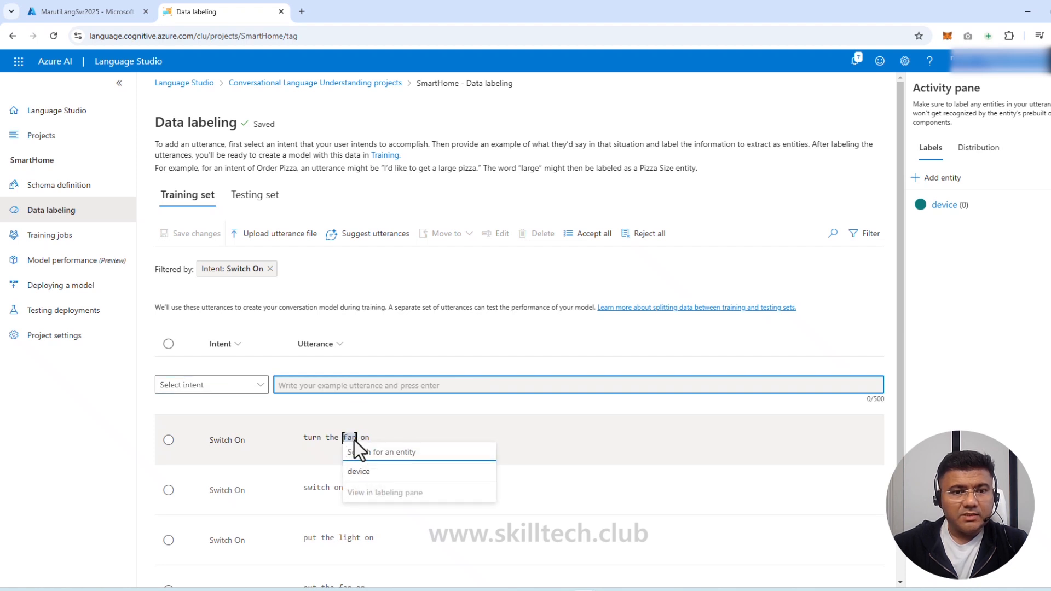
{"action": "left_click", "coordinate": [364, 471]}
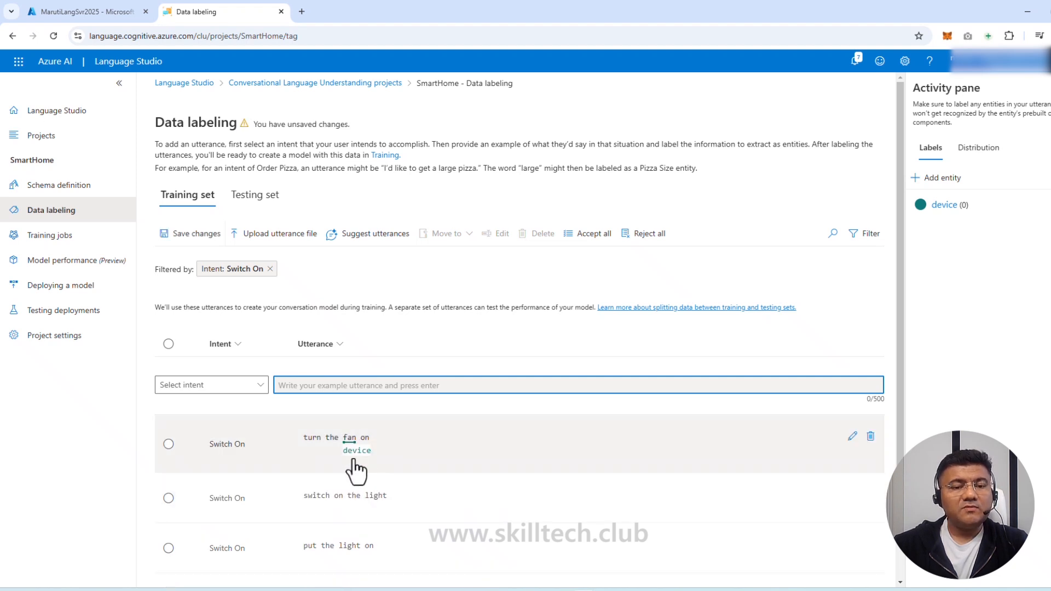
{"action": "scroll", "coordinate": [353, 458], "scroll_direction": "down", "scroll_amount": 2}
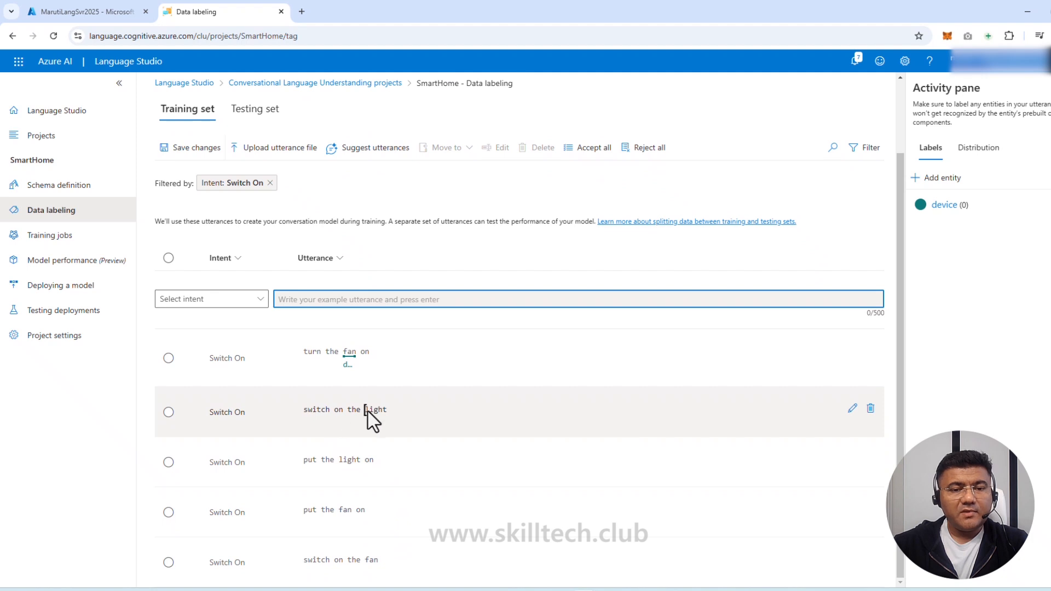
{"action": "left_click_drag", "start_coordinate": [366, 410], "coordinate": [385, 411]}
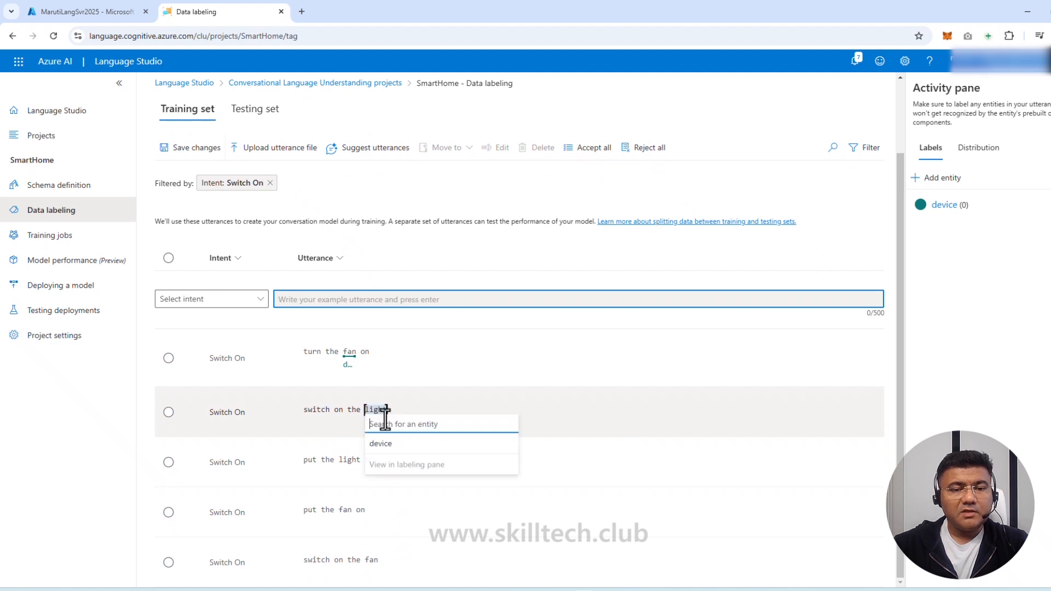
{"action": "left_click", "coordinate": [385, 445]}
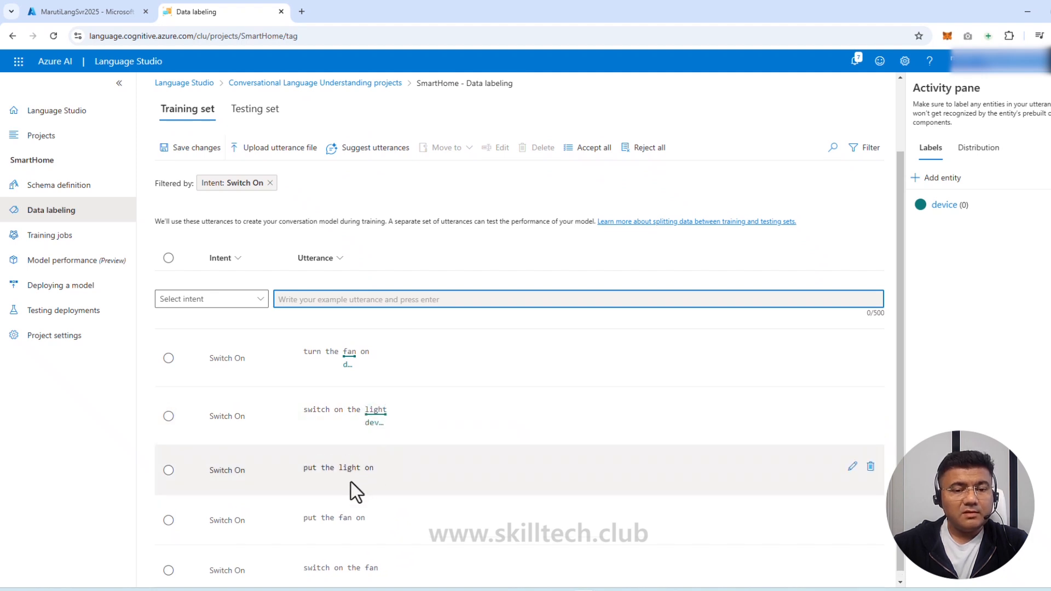
Label light in 'put the light on' and fan in 'put the fan on' and 'switch on the fan' as device
{"action": "left_click_drag", "start_coordinate": [338, 469], "coordinate": [347, 471]}
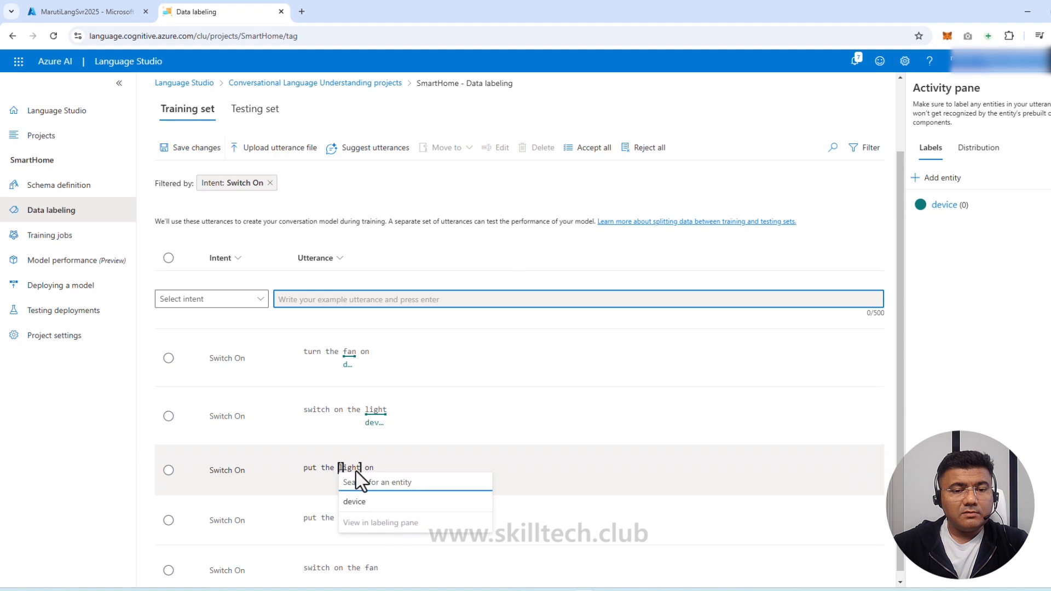
{"action": "left_click", "coordinate": [357, 471]}
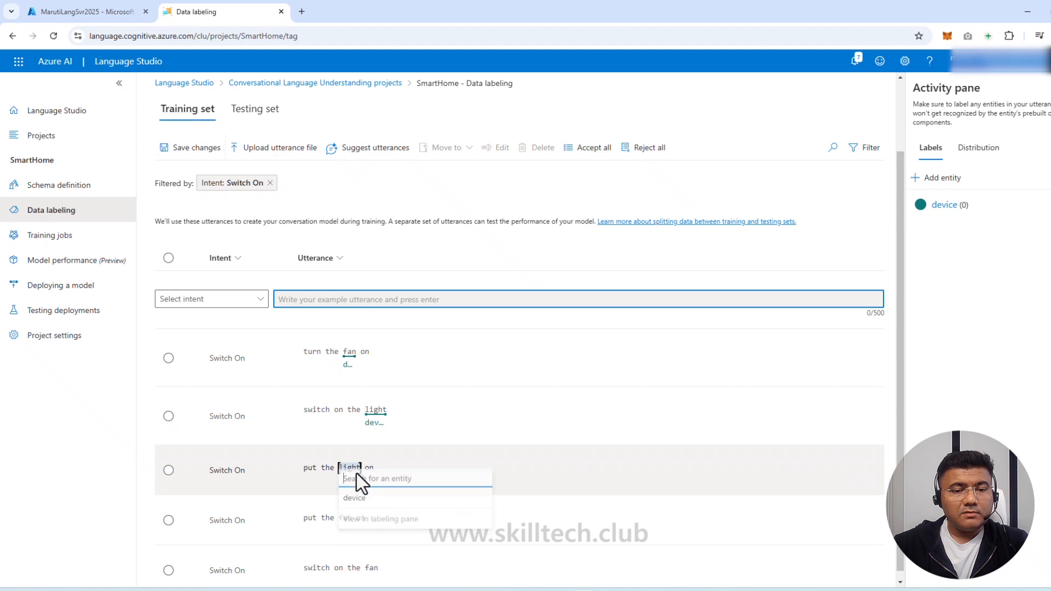
{"action": "left_click", "coordinate": [366, 503]}
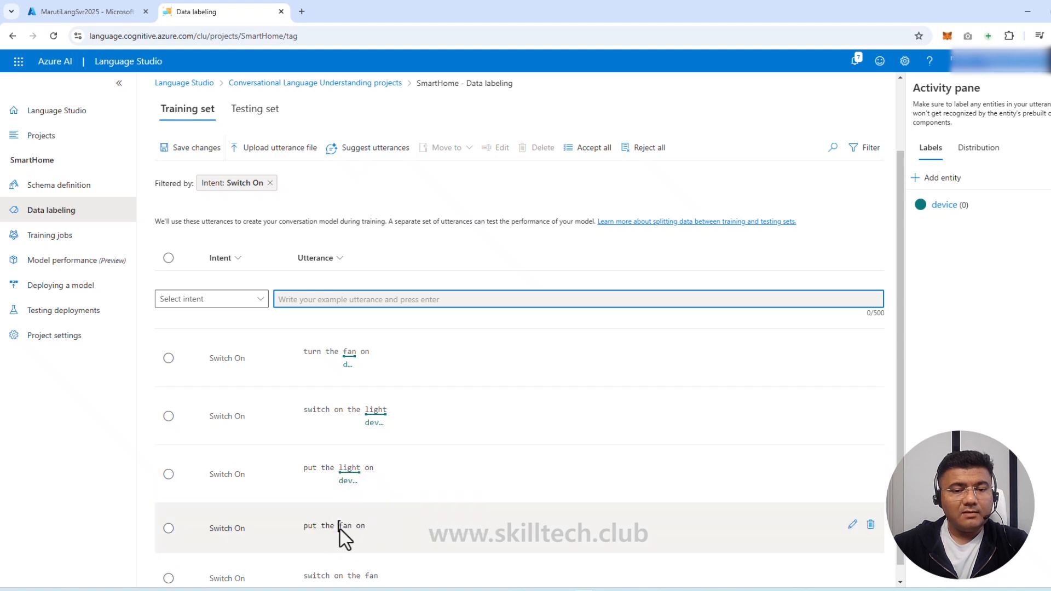
{"action": "left_click_drag", "start_coordinate": [340, 529], "coordinate": [352, 530]}
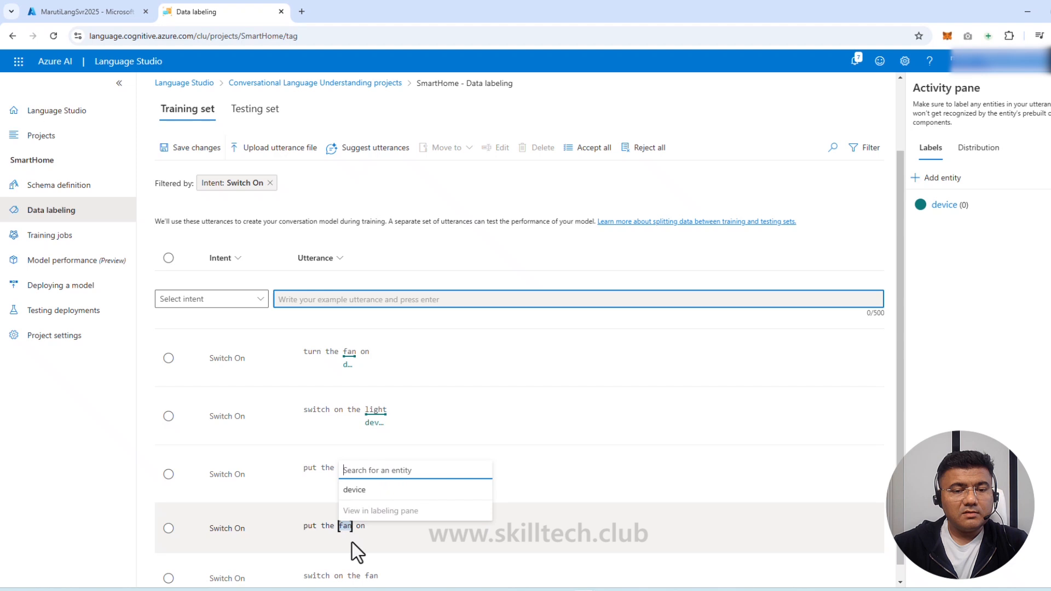
{"action": "left_click", "coordinate": [361, 492]}
{"action": "scroll", "coordinate": [360, 530], "scroll_direction": "down", "scroll_amount": 1}
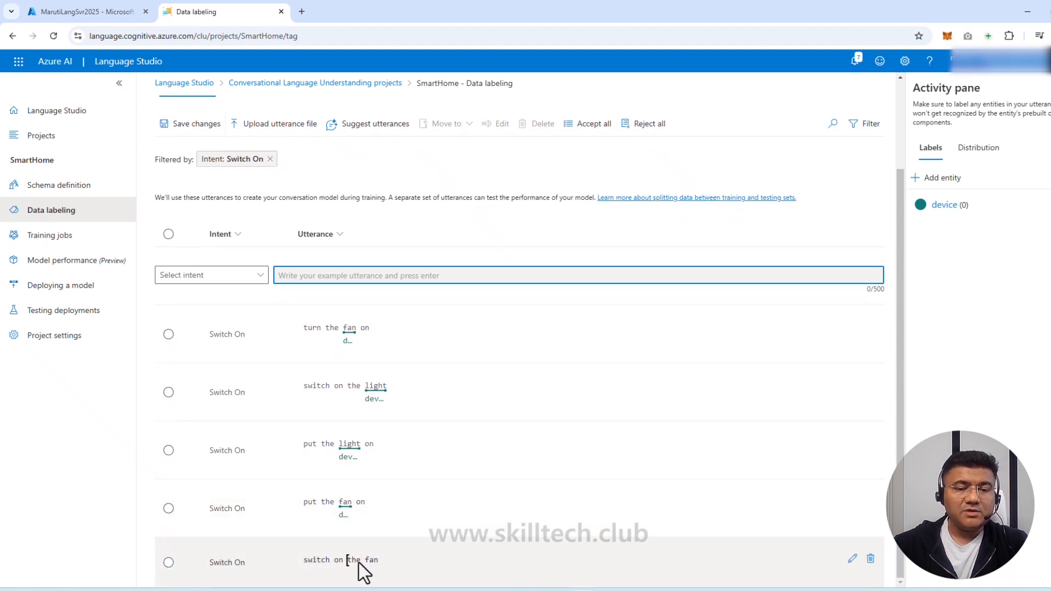
{"action": "left_click_drag", "start_coordinate": [365, 561], "coordinate": [378, 562]}
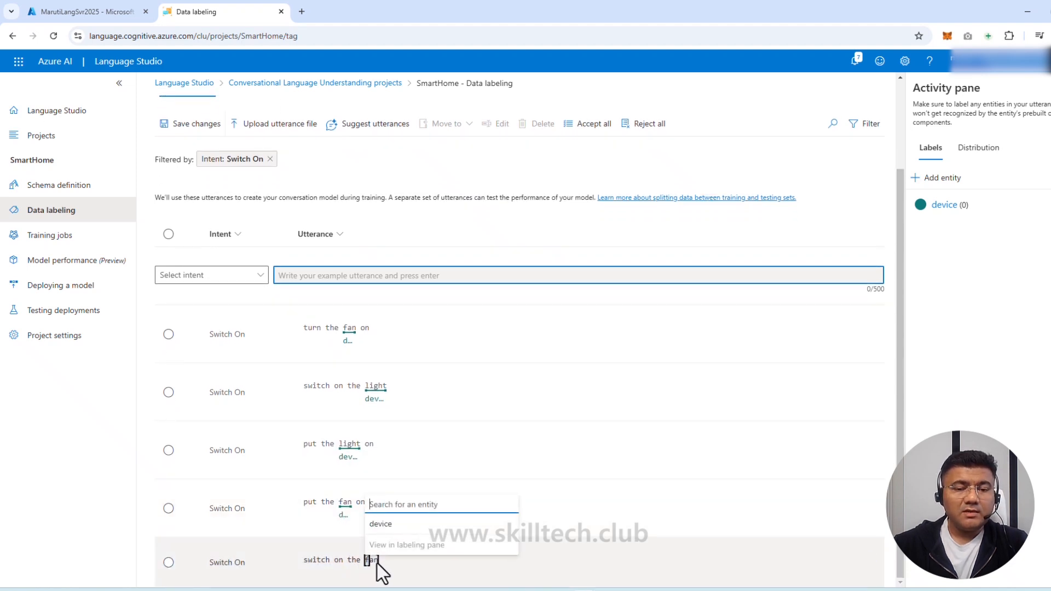
{"action": "left_click", "coordinate": [396, 528]}
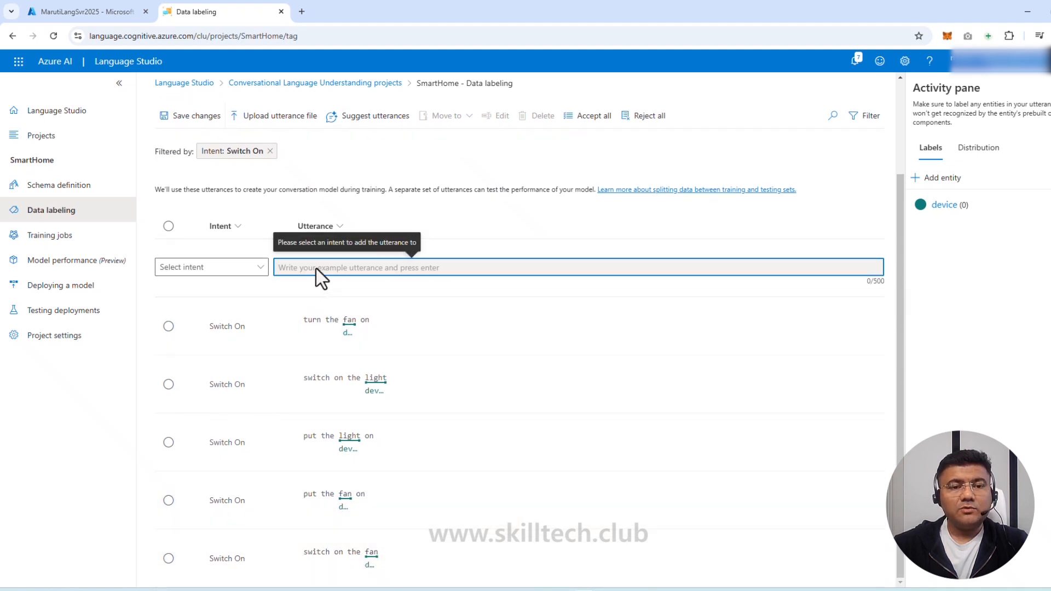
Add 'turn the mobile on' to Switch On, tag mobile as device, and save the changes
{"action": "left_click", "coordinate": [232, 269]}
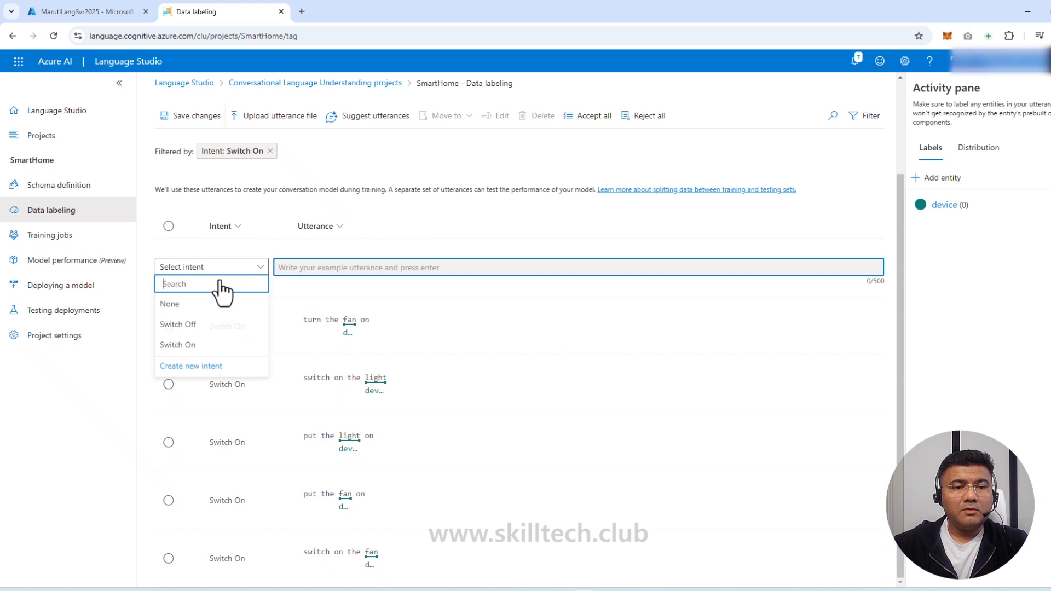
{"action": "left_click", "coordinate": [210, 348]}
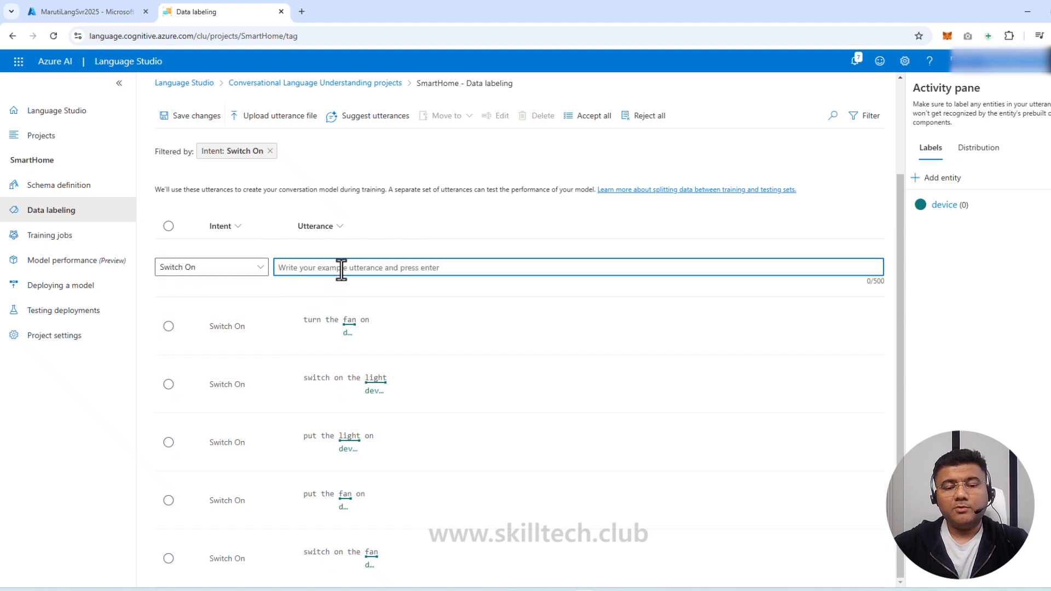
{"action": "type", "text": "turn "}
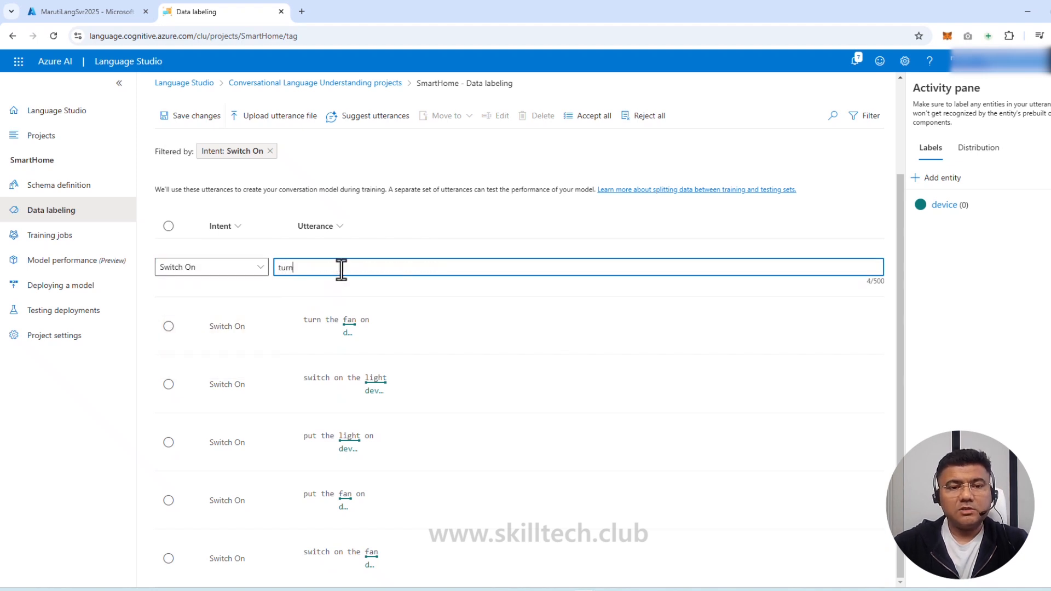
{"action": "type", "text": "the "}
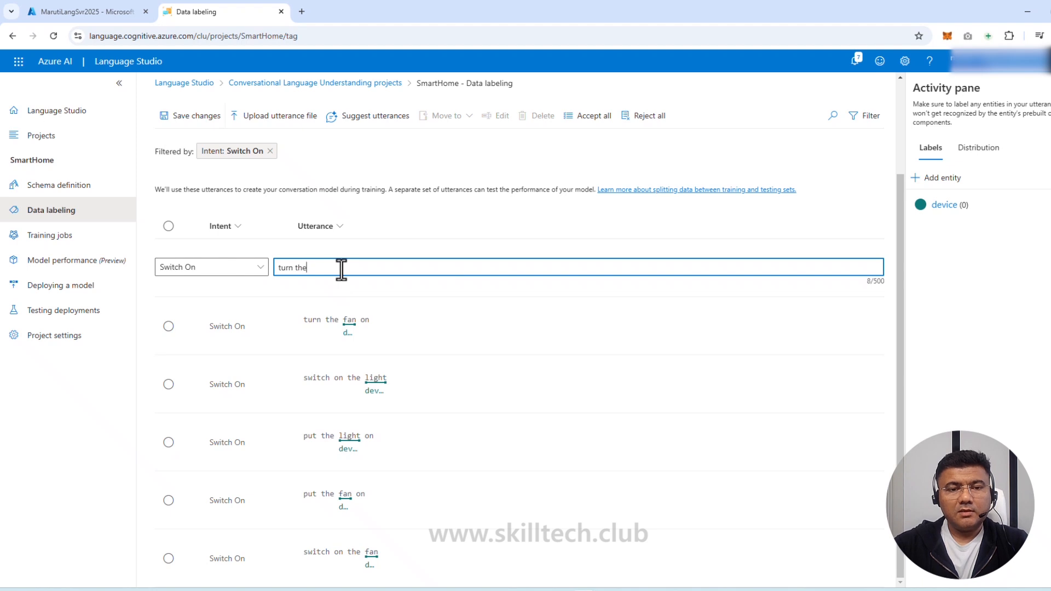
{"action": "type", "text": "mobi"}
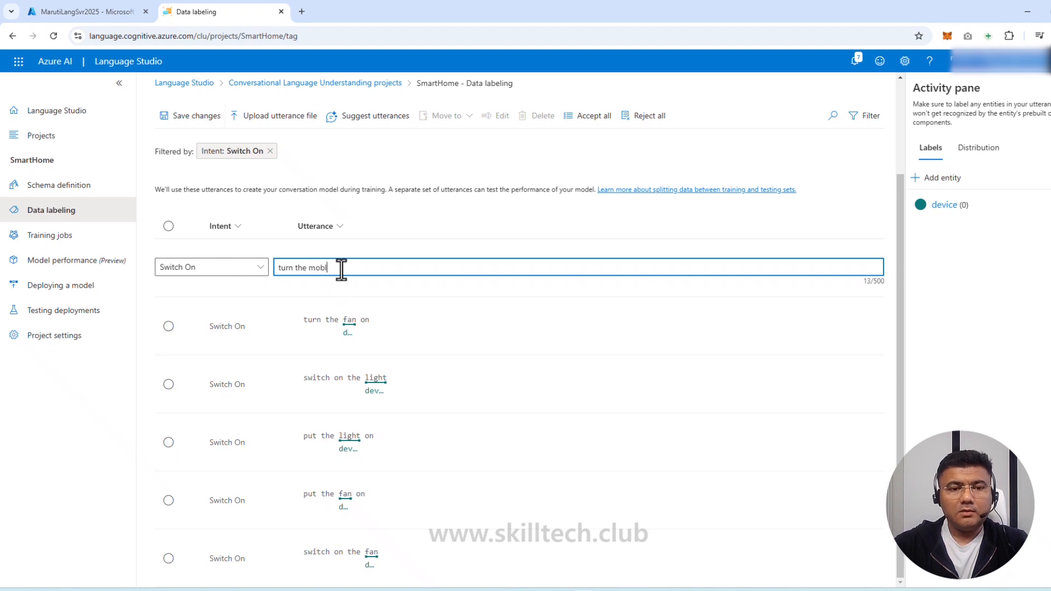
{"action": "type", "text": "le n"}
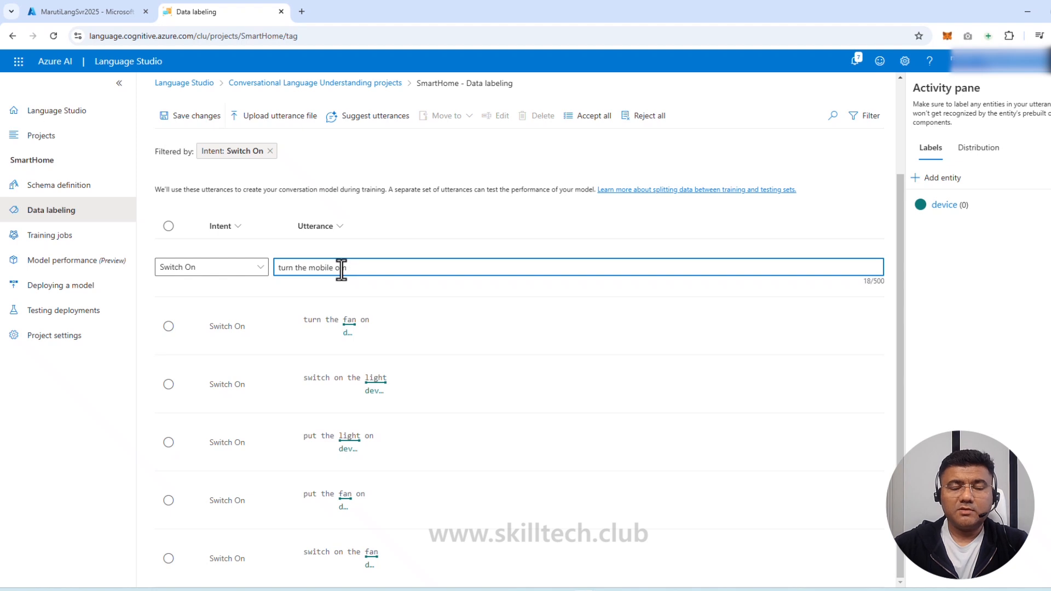
{"action": "type", "text": "n"}
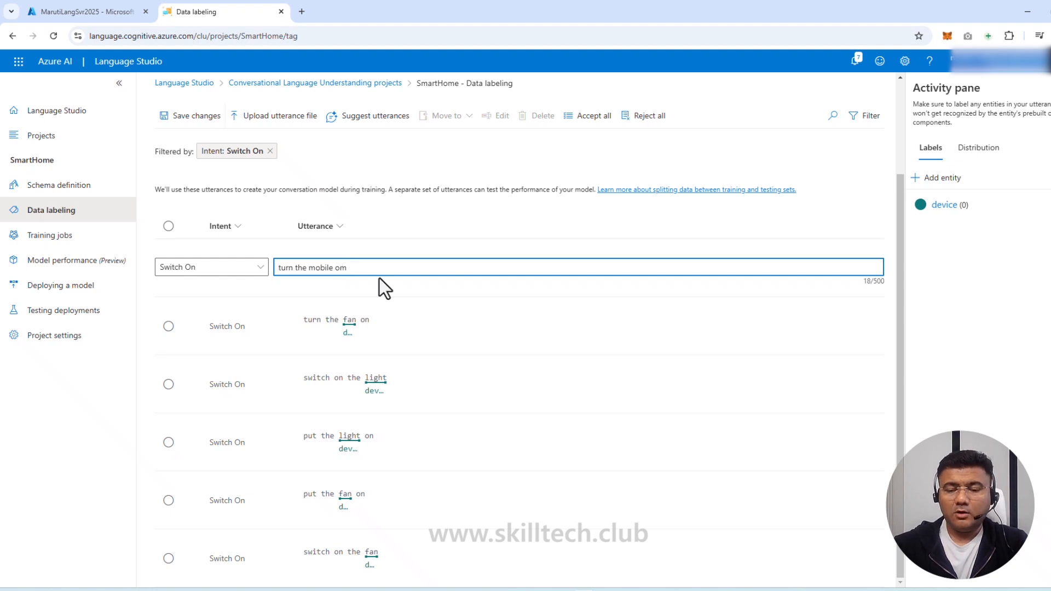
{"action": "key", "text": "Return"}
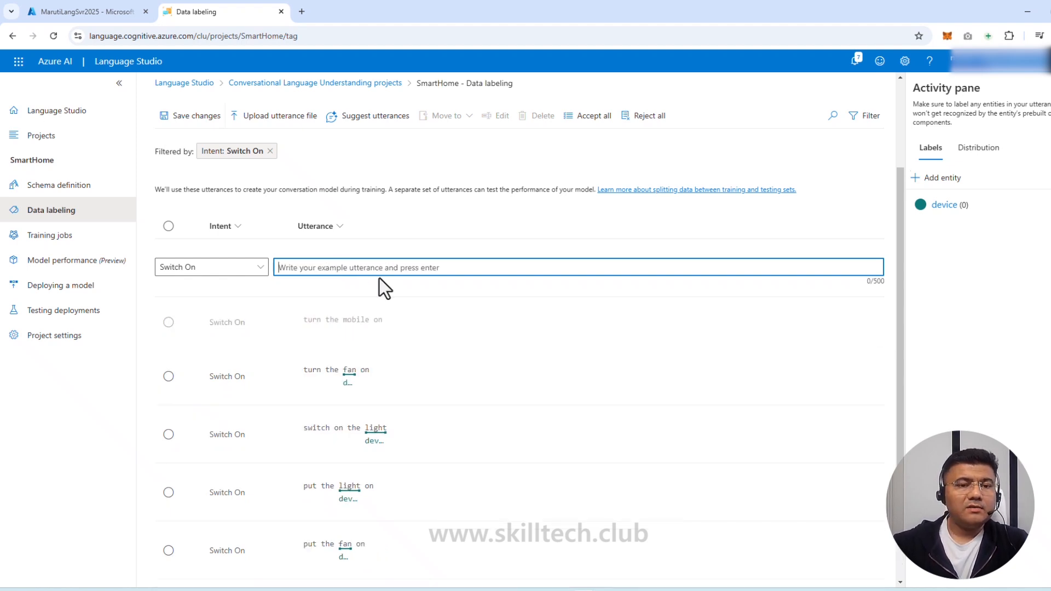
{"action": "left_click_drag", "start_coordinate": [343, 319], "coordinate": [366, 322]}
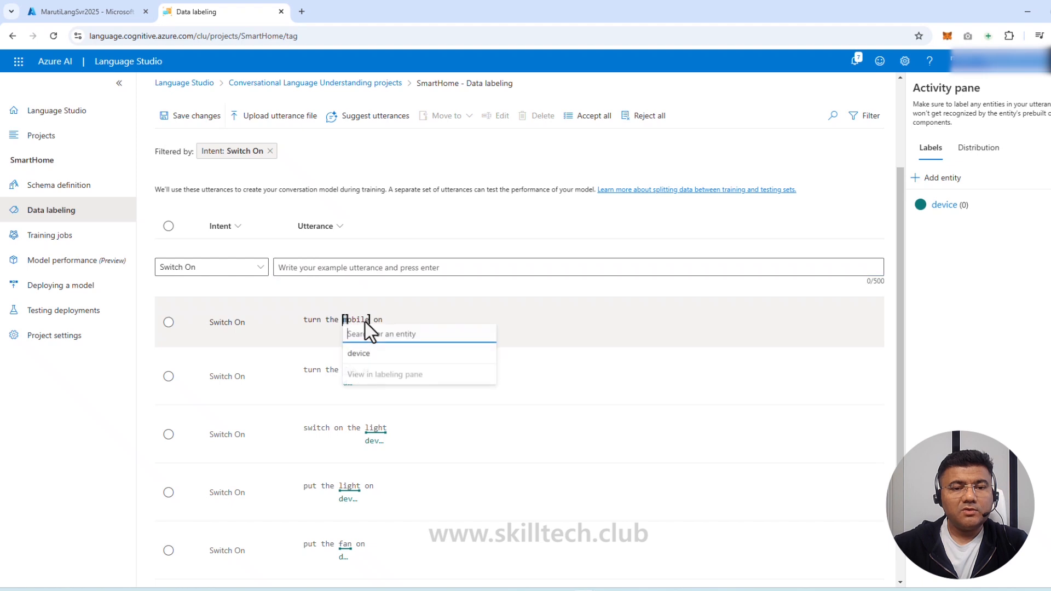
{"action": "left_click", "coordinate": [356, 353]}
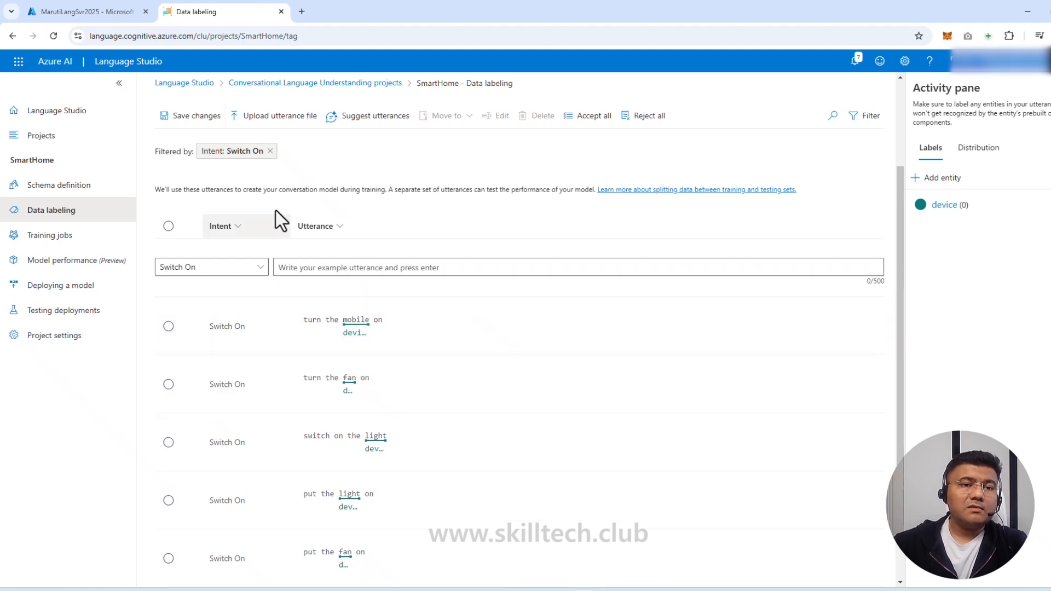
{"action": "left_click", "coordinate": [187, 129]}
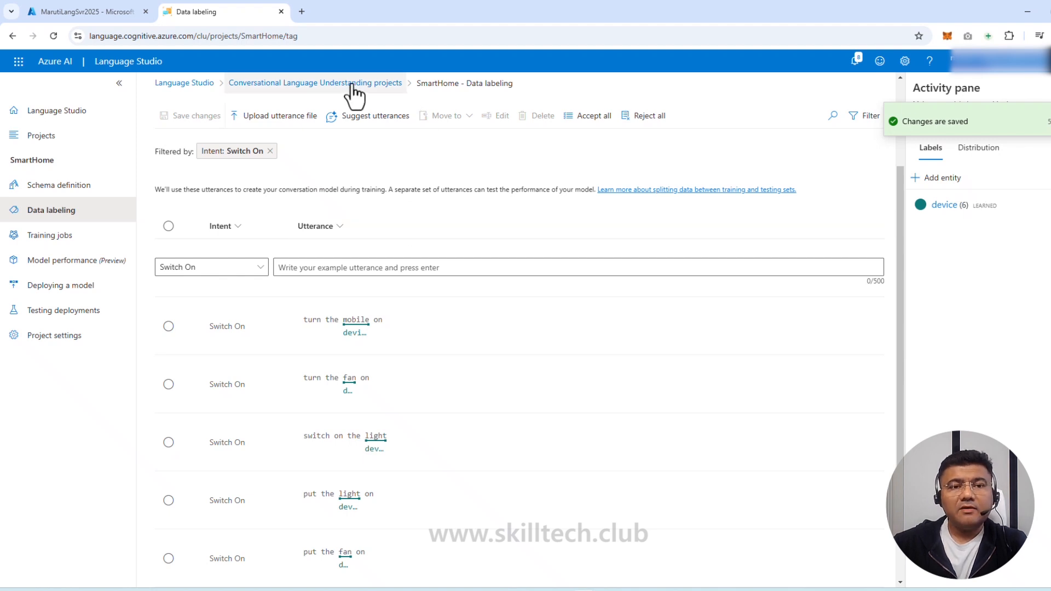
Open the Switch Off utterances, tag 'fan' and 'light' as device, and save the changes
{"action": "left_click", "coordinate": [66, 189]}
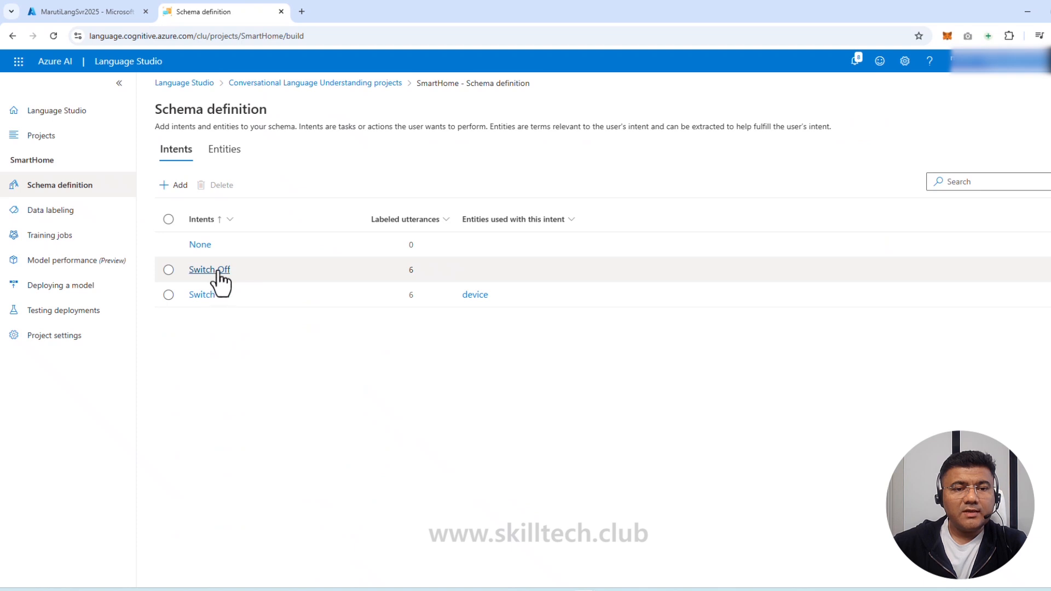
{"action": "left_click", "coordinate": [217, 273]}
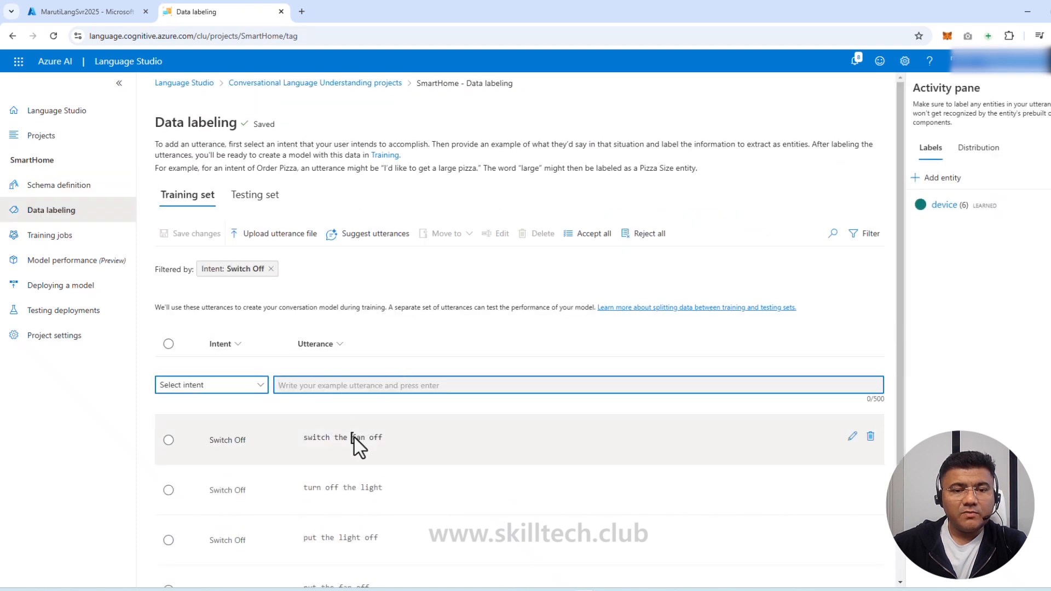
{"action": "double_click", "coordinate": [357, 442]}
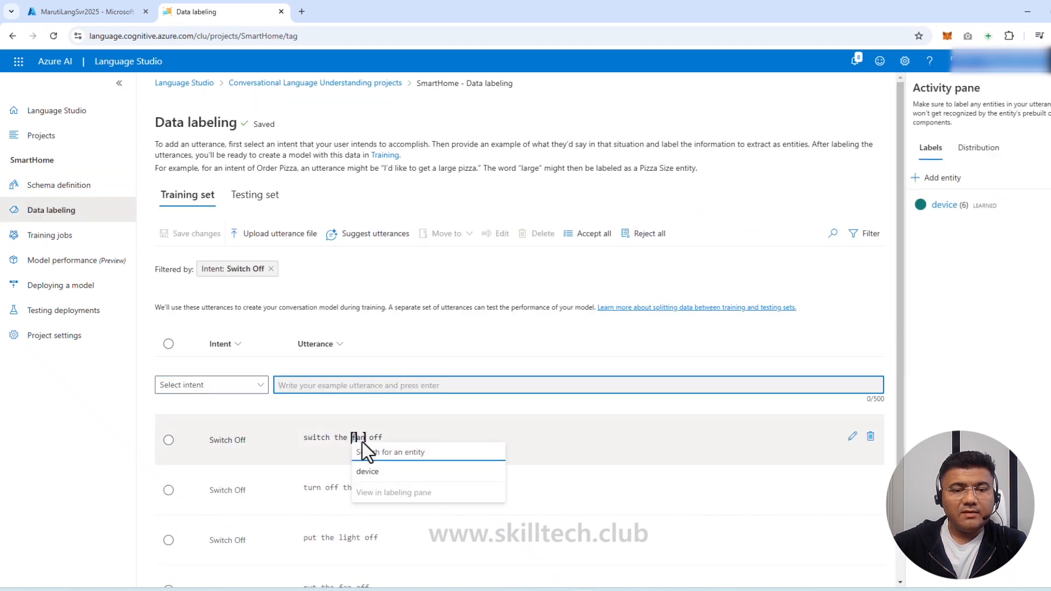
{"action": "left_click", "coordinate": [375, 471]}
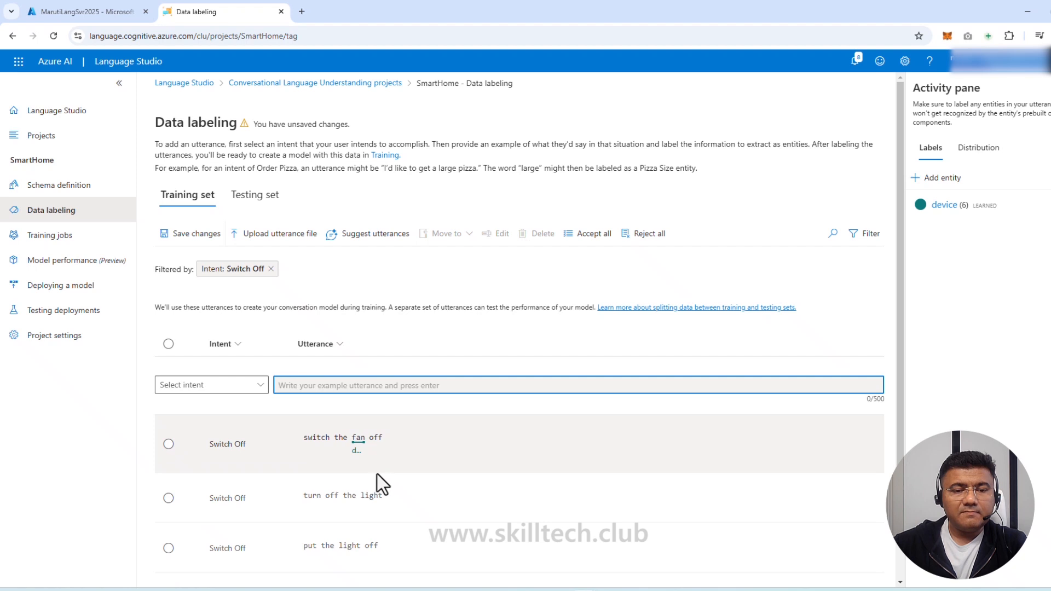
{"action": "scroll", "coordinate": [377, 473], "scroll_direction": "down", "scroll_amount": 2}
{"action": "double_click", "coordinate": [363, 386]}
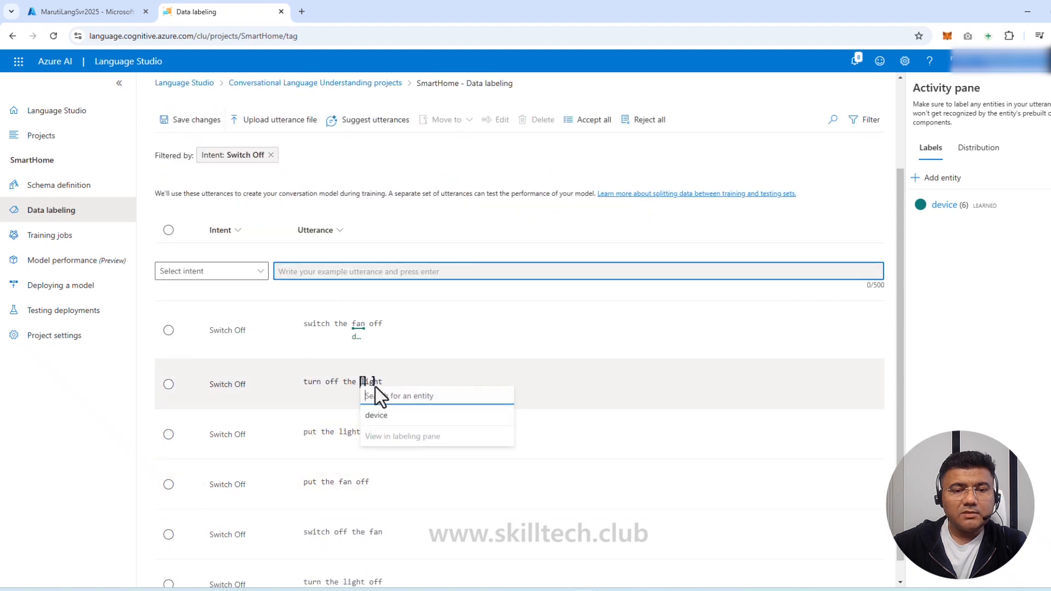
{"action": "left_click", "coordinate": [383, 418]}
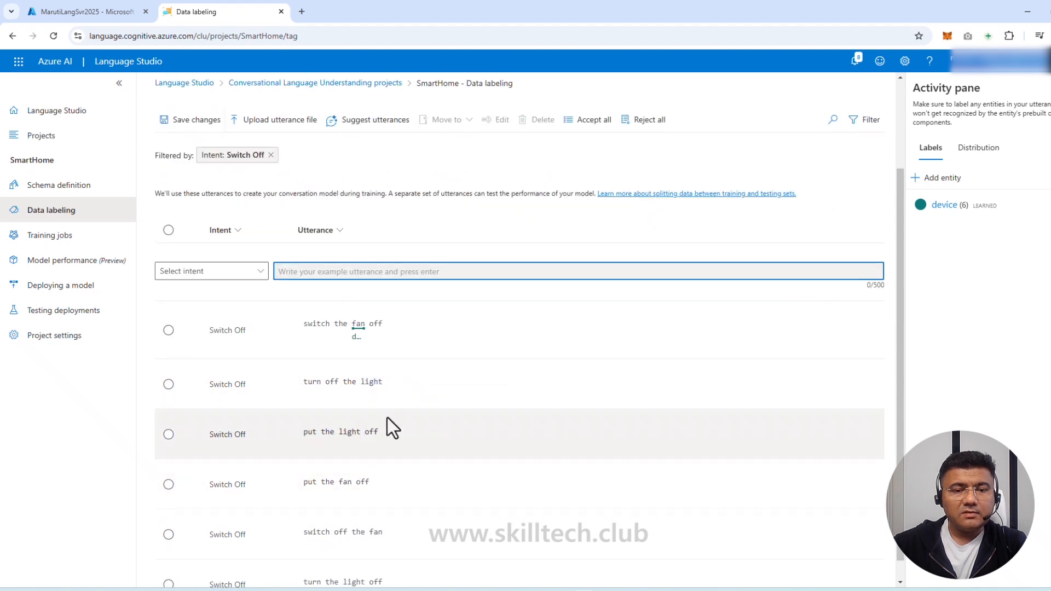
{"action": "scroll", "coordinate": [382, 440], "scroll_direction": "down", "scroll_amount": 1}
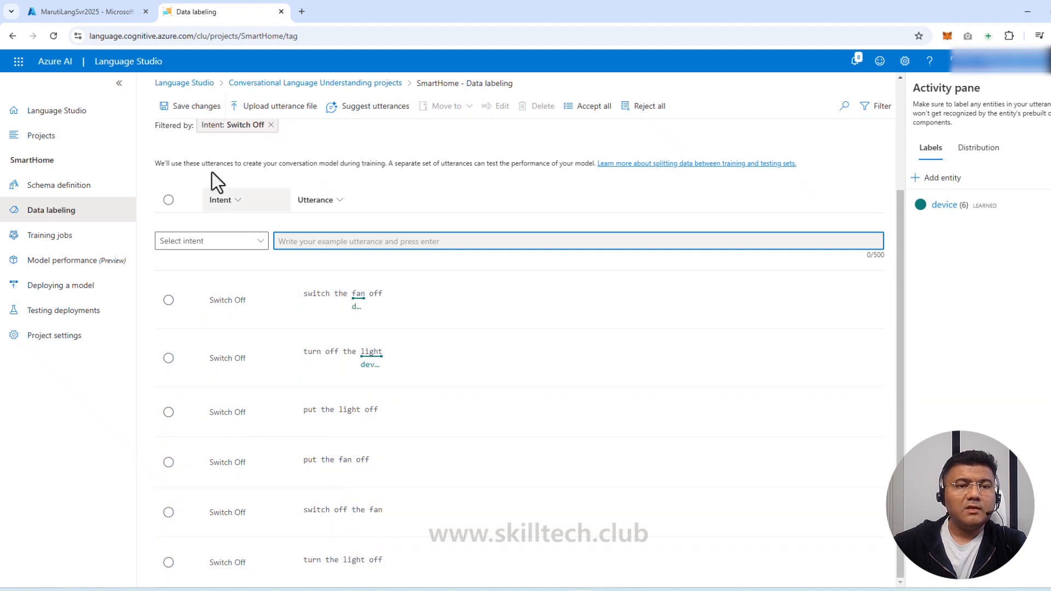
{"action": "left_click", "coordinate": [193, 107]}
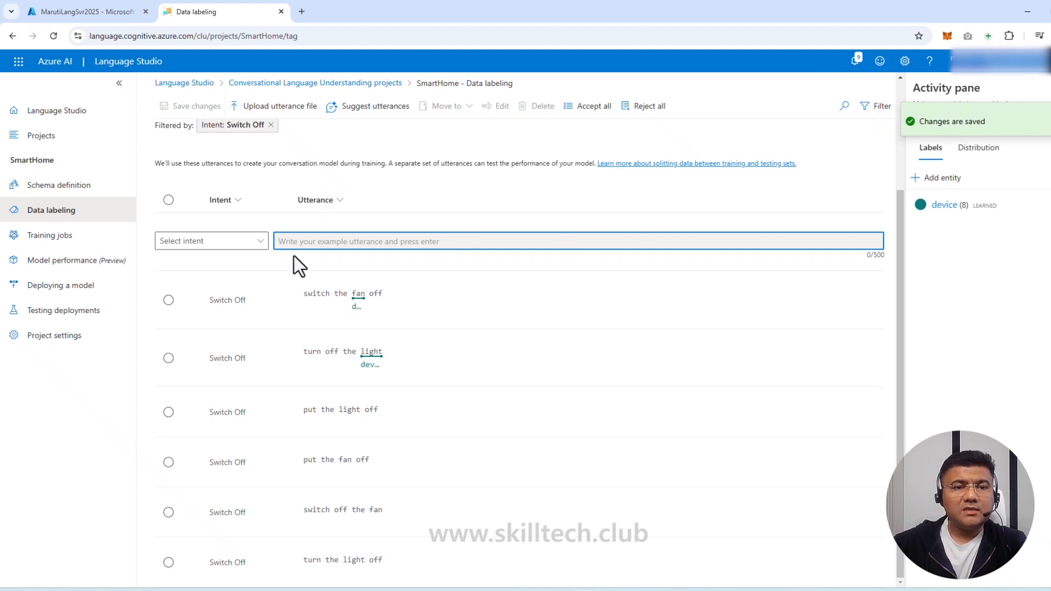
{"action": "scroll", "coordinate": [290, 279], "scroll_direction": "up", "scroll_amount": 3}
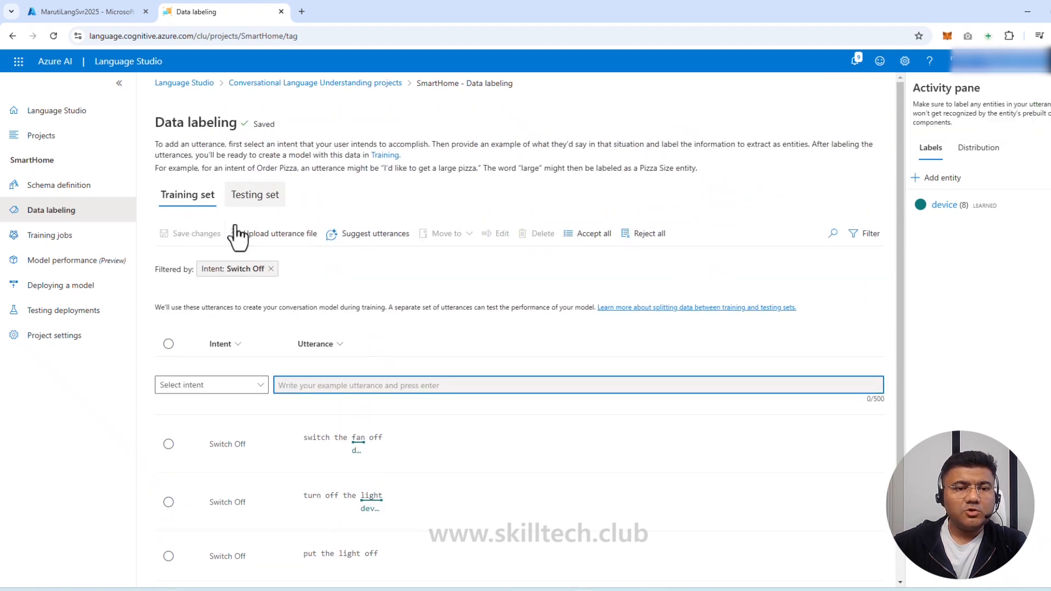
Review the SmartHome schema's Entities and Intents tabs, showing six labeled utterances per intent
{"action": "left_click", "coordinate": [59, 186]}
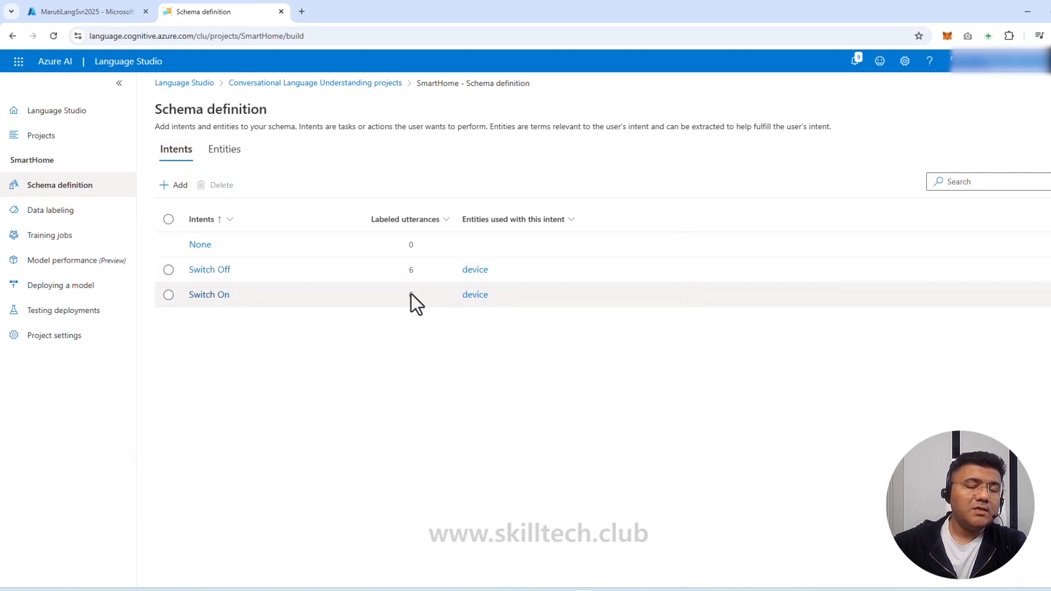
{"action": "left_click", "coordinate": [225, 151]}
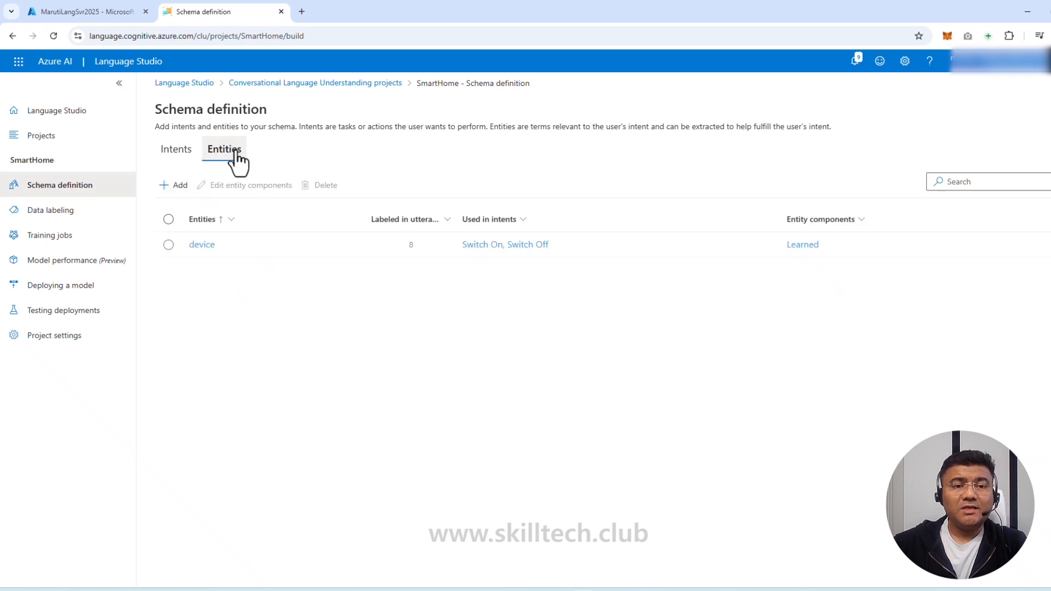
{"action": "left_click", "coordinate": [176, 151]}
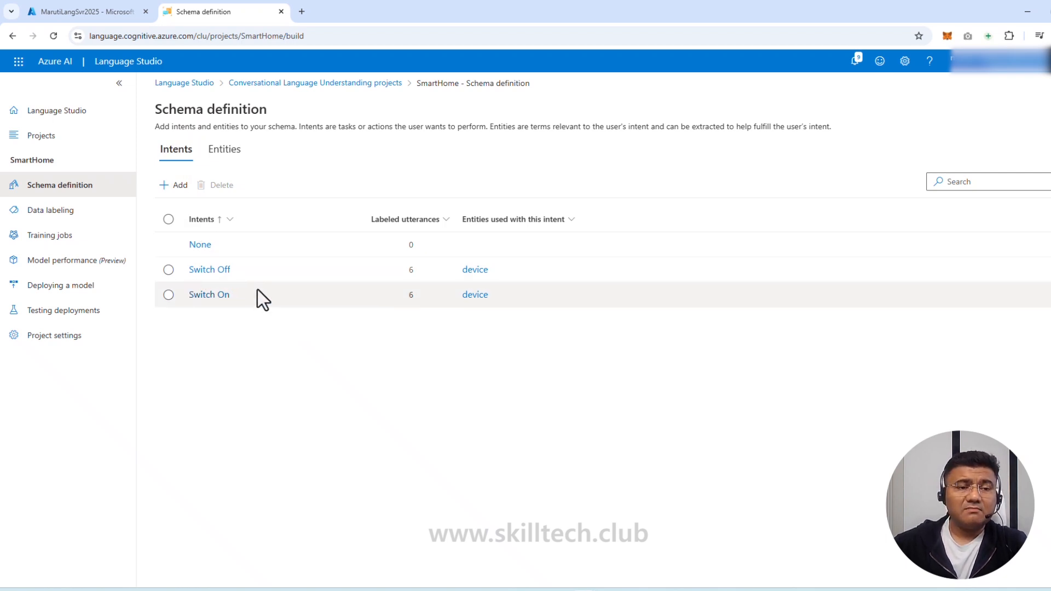
Go to Training jobs and dismiss the 'Examine your model' tip
{"action": "left_click", "coordinate": [75, 238]}
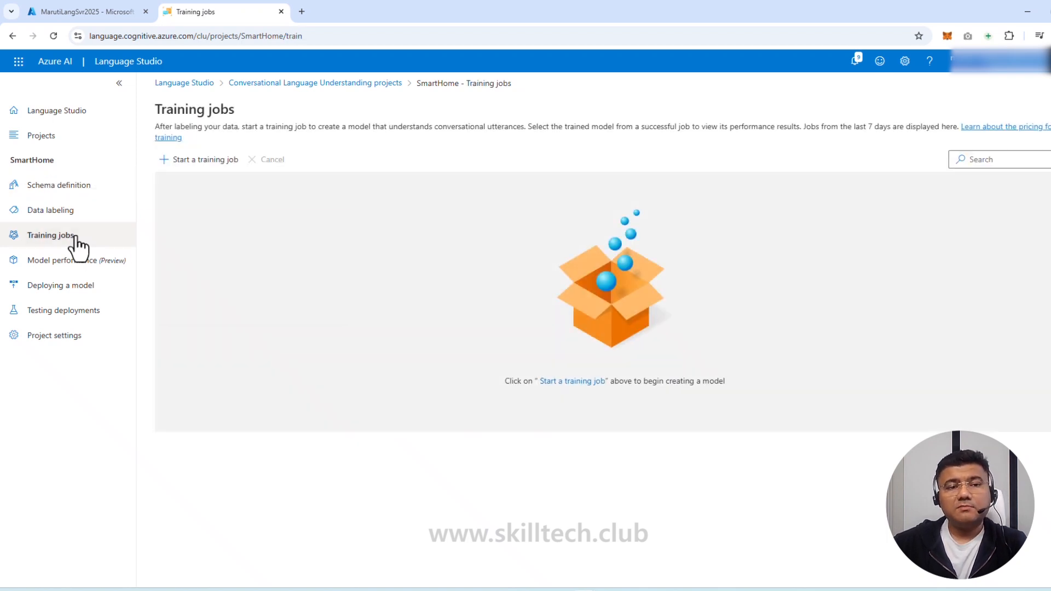
{"action": "left_click", "coordinate": [297, 301]}
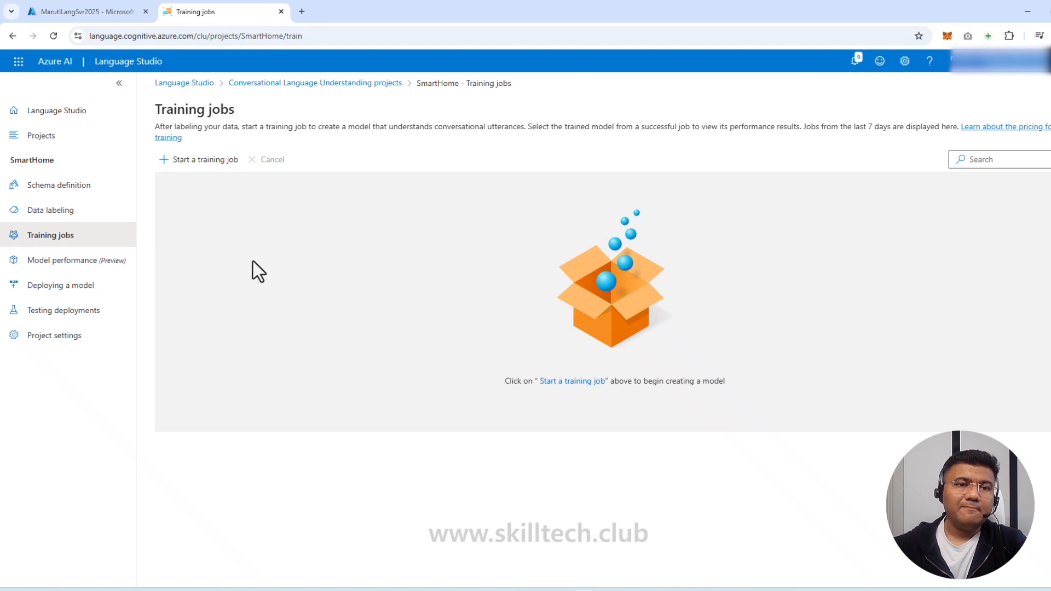
Train a new model named smarthomemodel with standard training and the default 80/20 split
{"action": "left_click", "coordinate": [206, 163]}
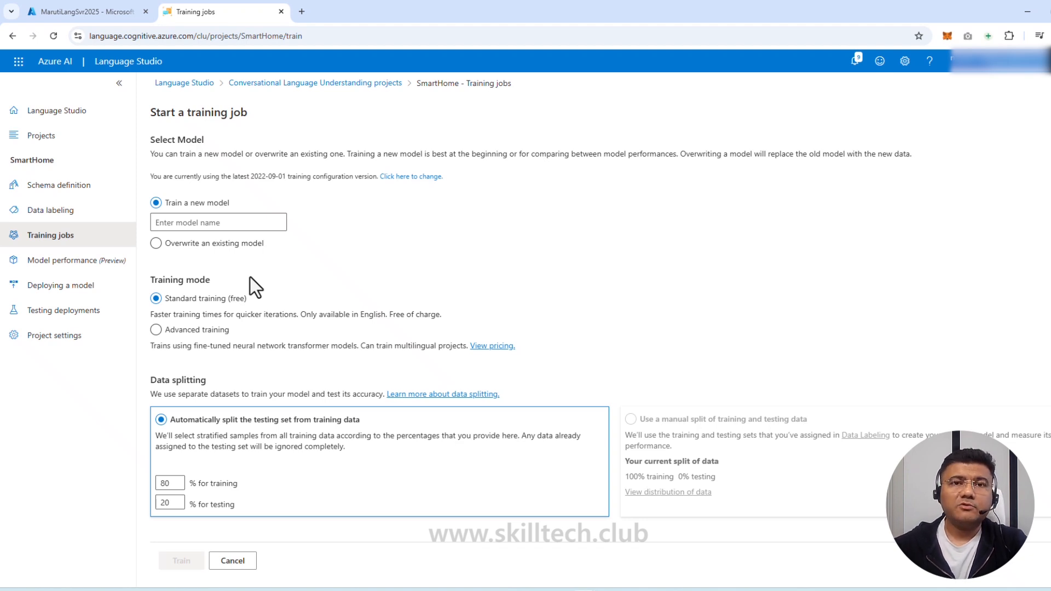
{"action": "left_click", "coordinate": [219, 223]}
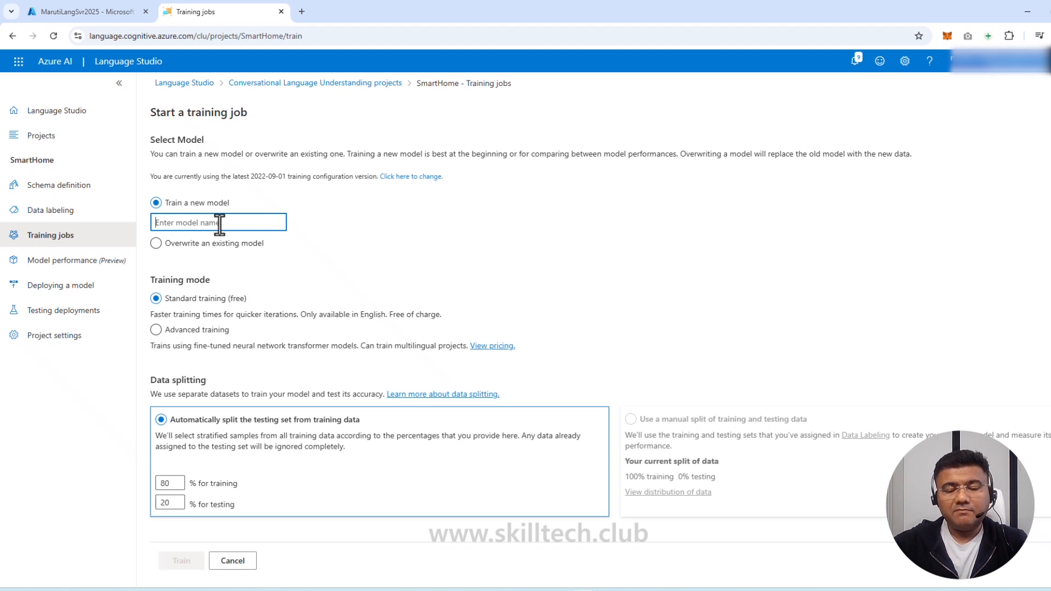
{"action": "type", "text": "smarthome"}
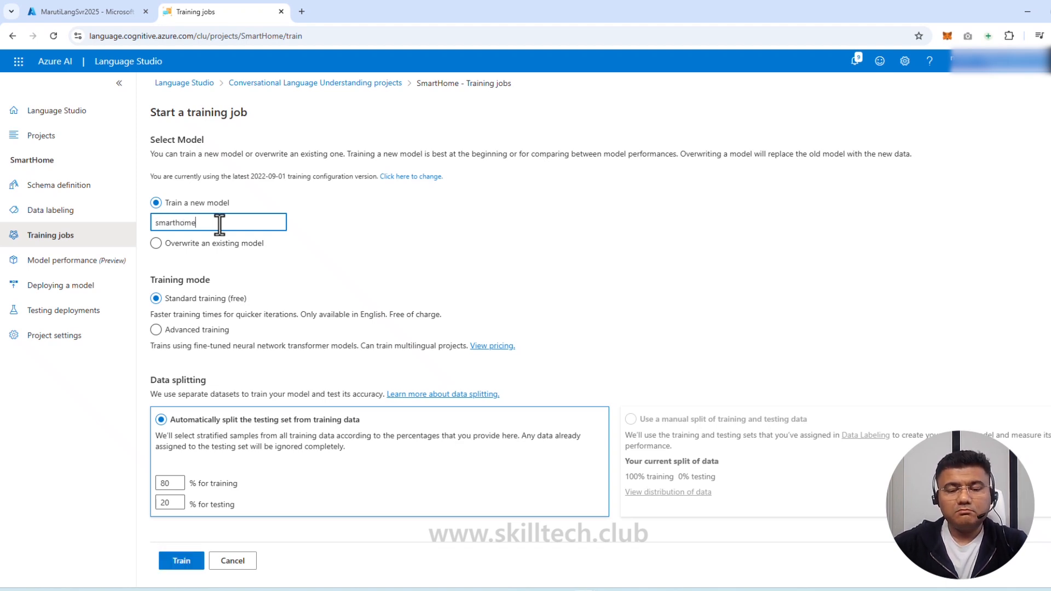
{"action": "type", "text": "model"}
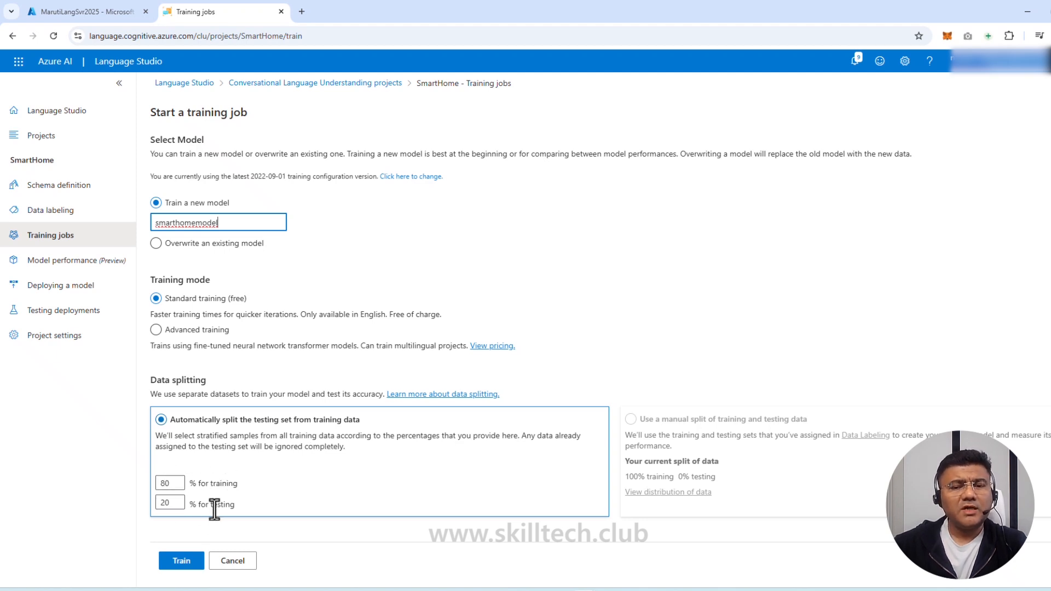
{"action": "left_click", "coordinate": [195, 562]}
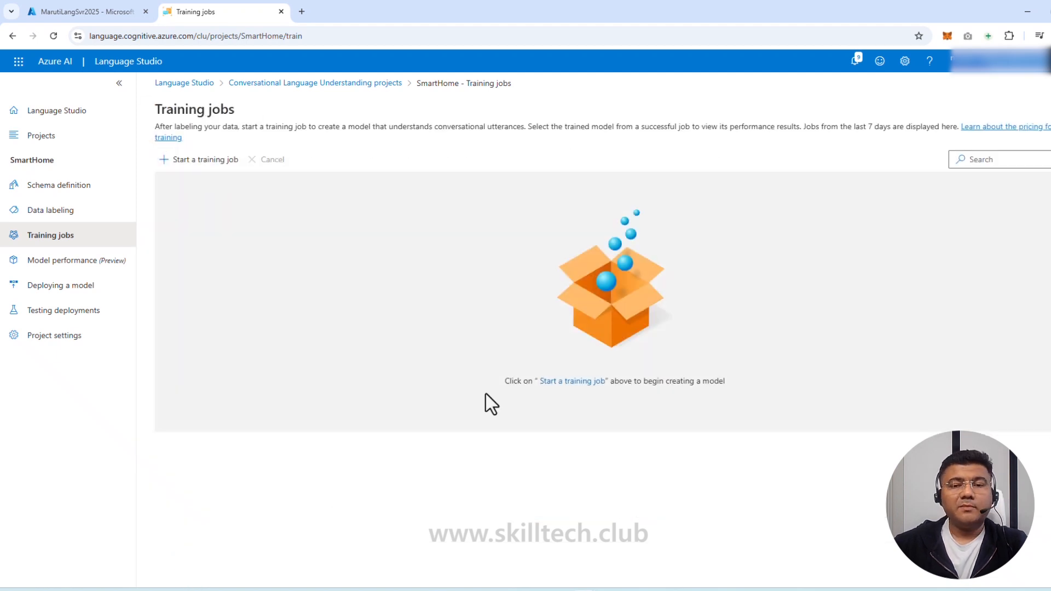
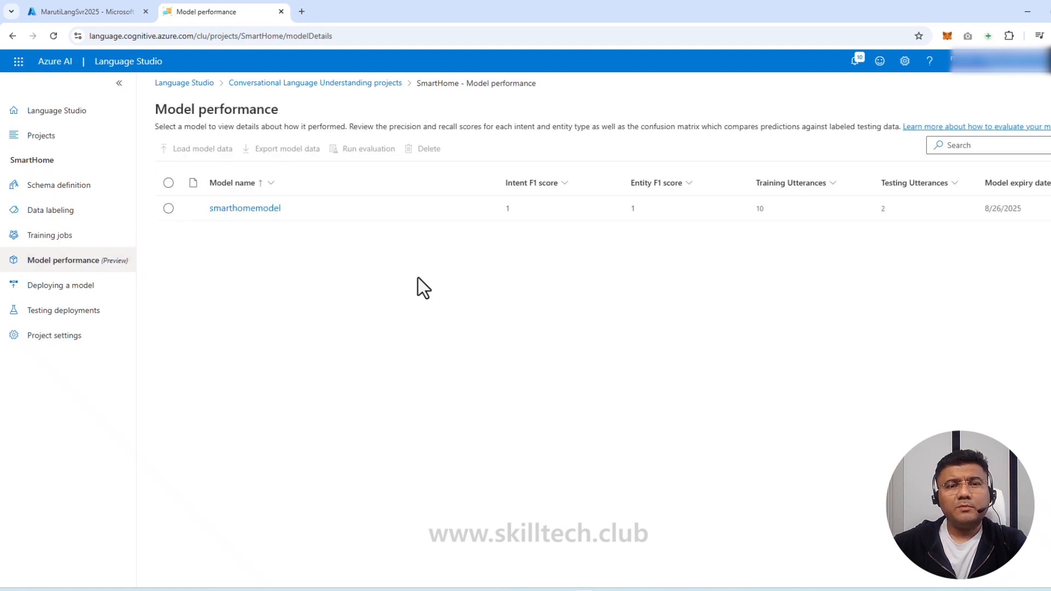
Show smarthomemodel's Model Performance: Switch On and Switch Off at 100% precision and recall
{"action": "left_click", "coordinate": [458, 244]}
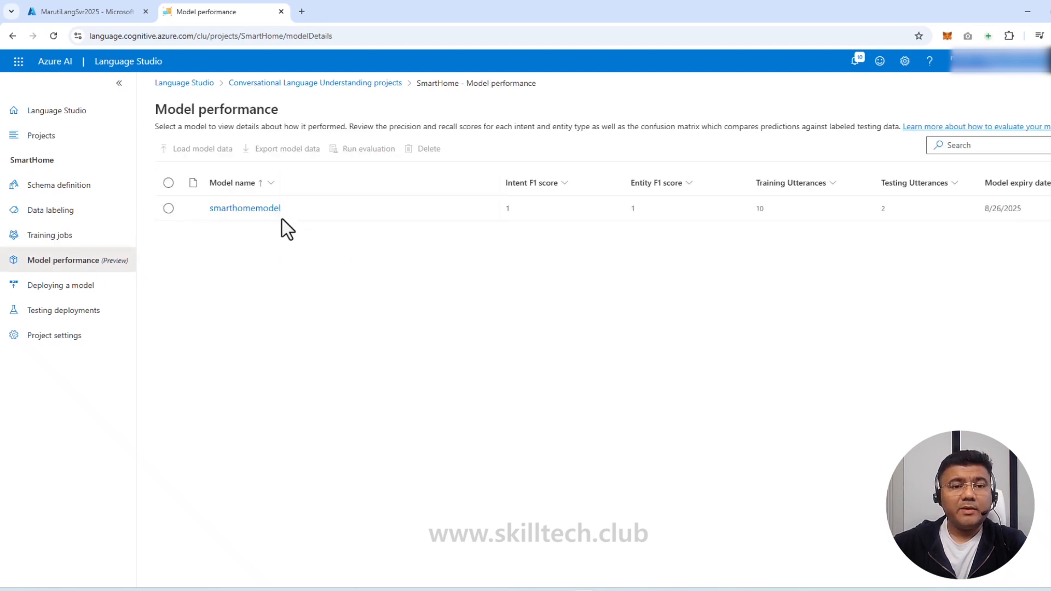
{"action": "left_click", "coordinate": [247, 209]}
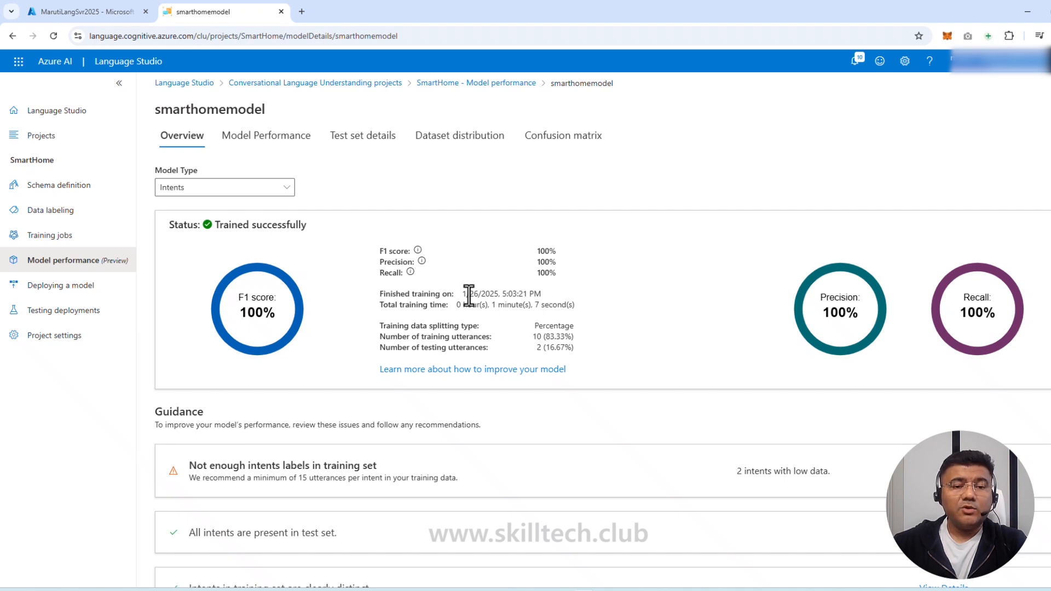
{"action": "scroll", "coordinate": [378, 343], "scroll_direction": "down", "scroll_amount": 1}
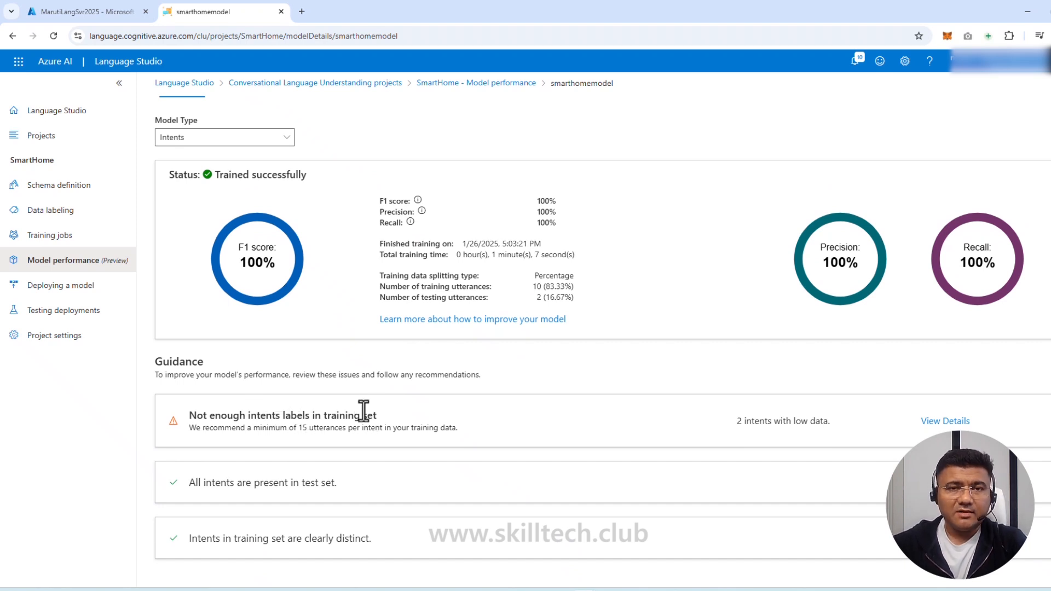
{"action": "scroll", "coordinate": [348, 410], "scroll_direction": "up", "scroll_amount": 1}
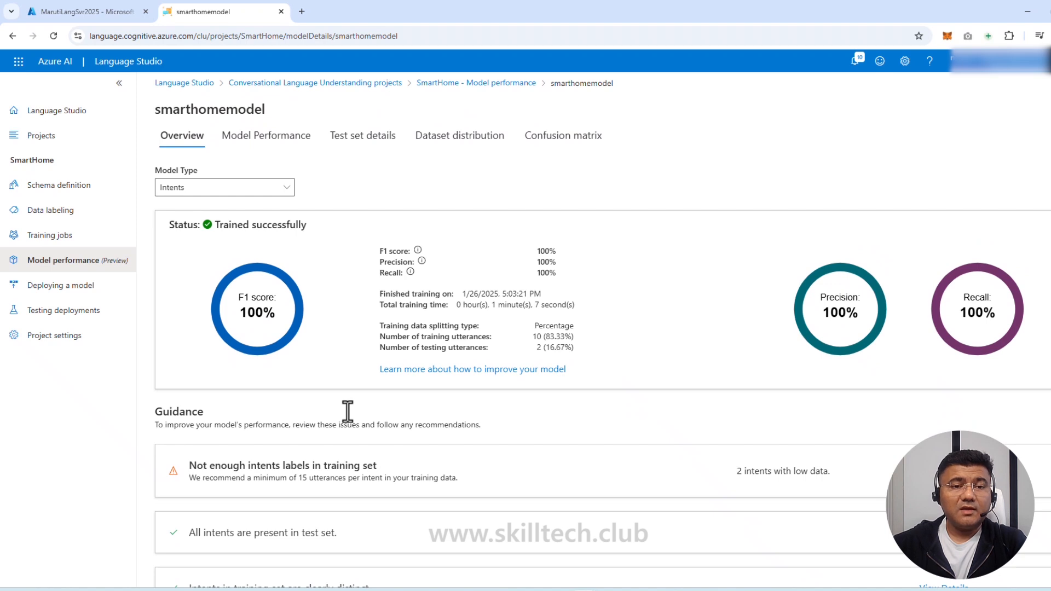
{"action": "left_click", "coordinate": [282, 144]}
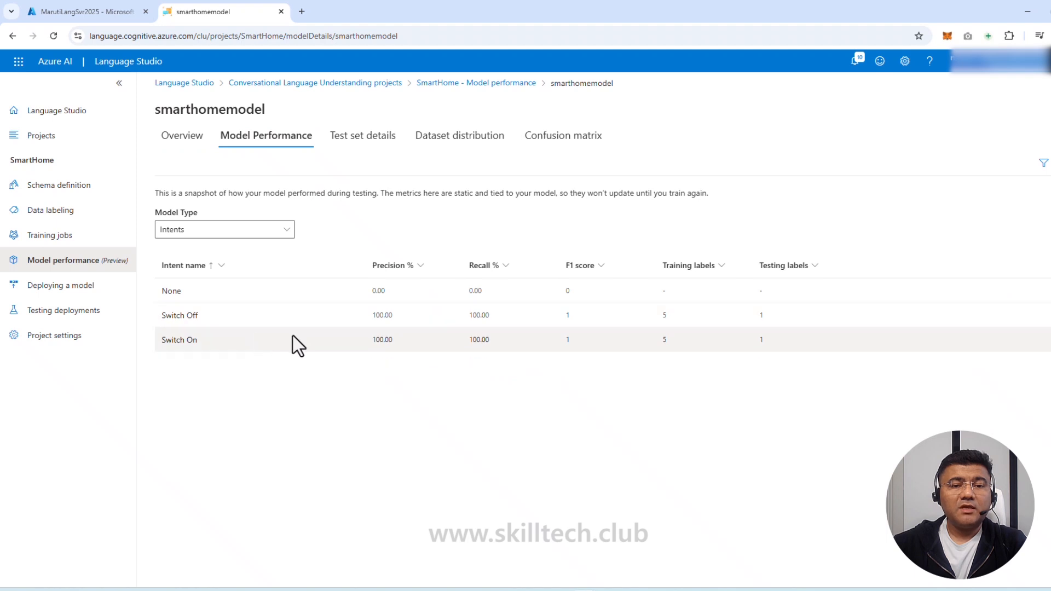
Review the Test set details, Dataset distribution and Confusion matrix, then go to Deploying a model
{"action": "left_click", "coordinate": [373, 140]}
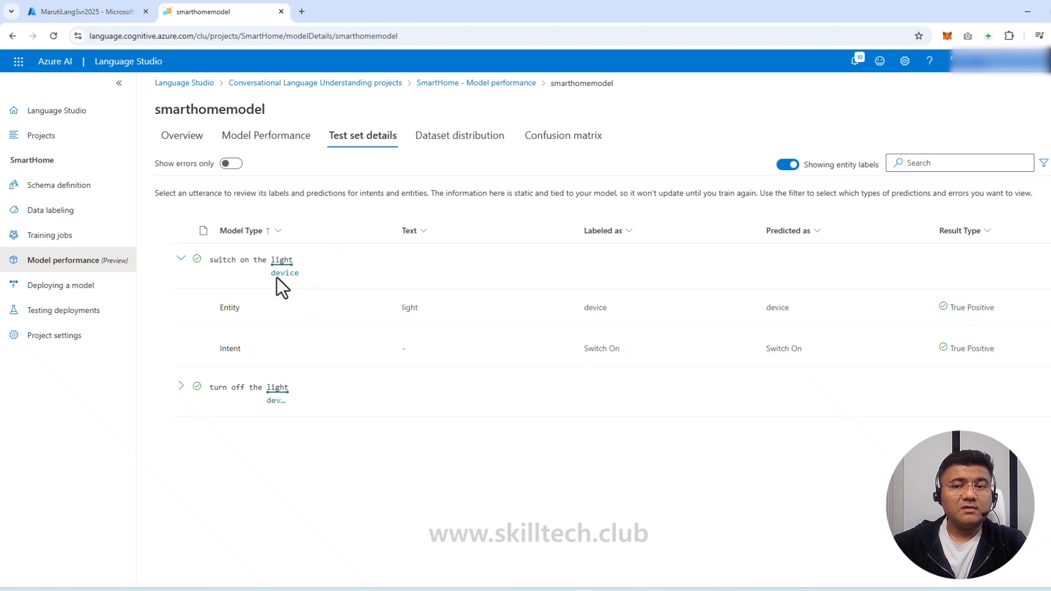
{"action": "left_click", "coordinate": [427, 138]}
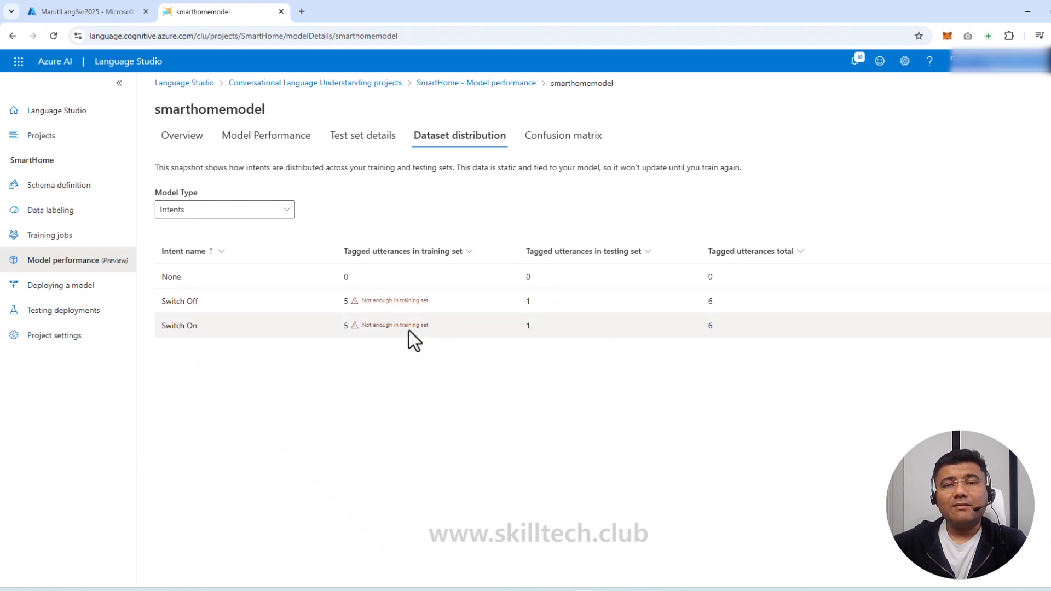
{"action": "left_click", "coordinate": [574, 146]}
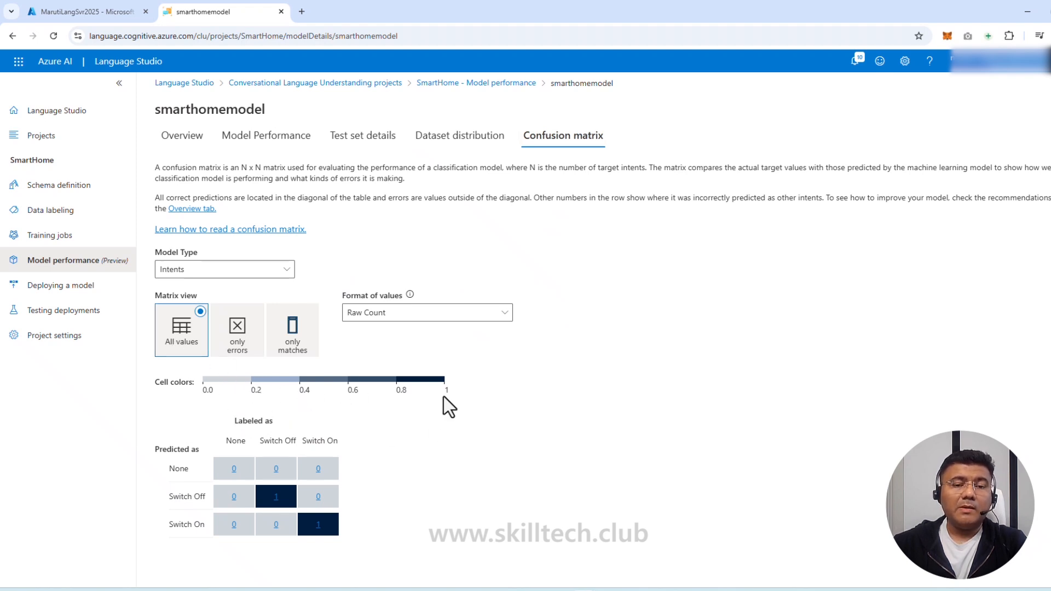
{"action": "left_click", "coordinate": [476, 141]}
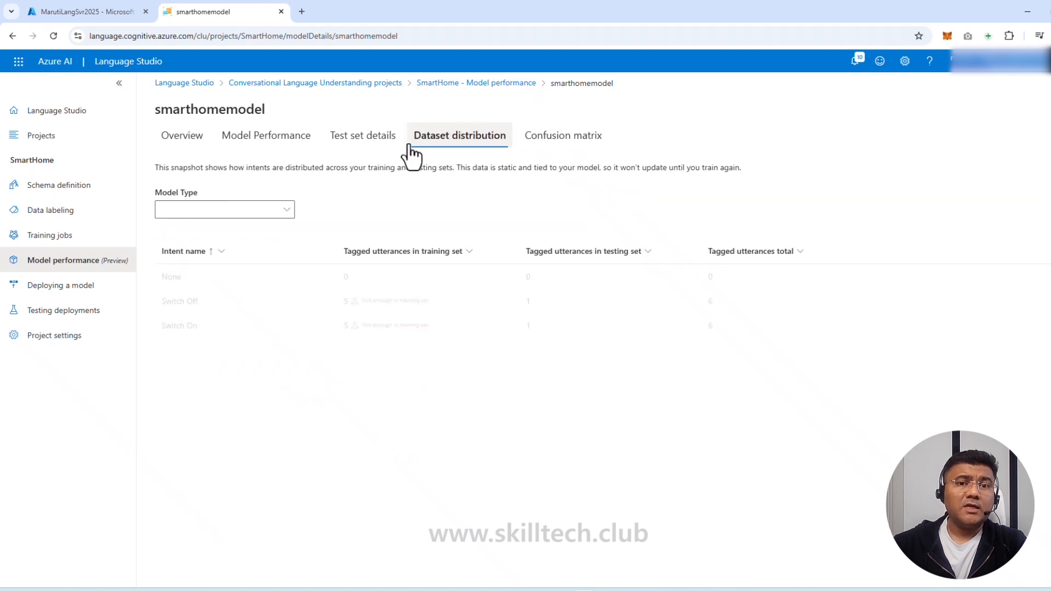
{"action": "left_click", "coordinate": [174, 145]}
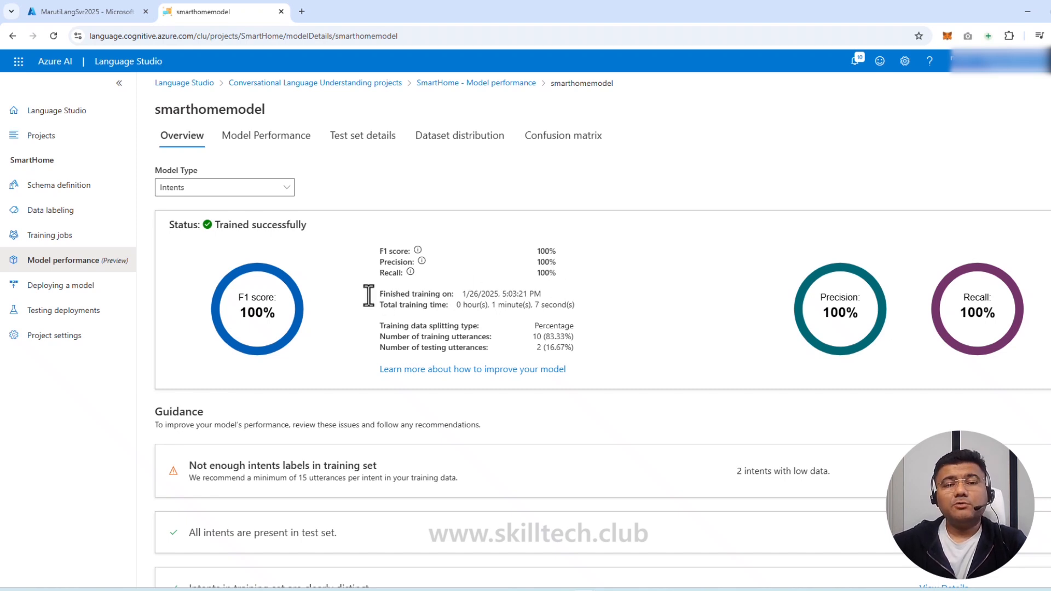
{"action": "left_click", "coordinate": [48, 290]}
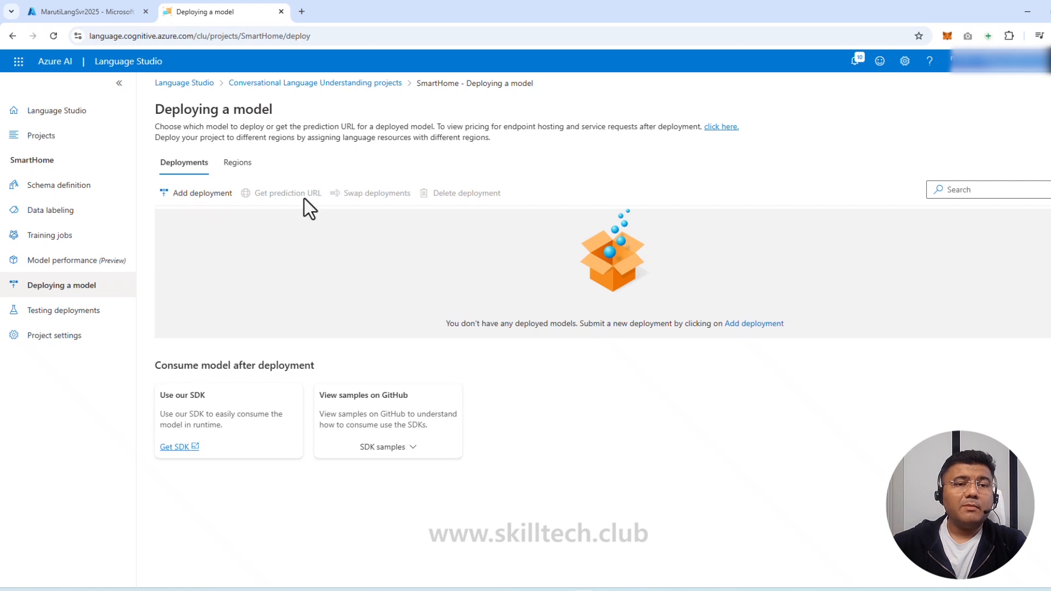
Deploy smarthomemodel as a new deployment named SHdeploy
{"action": "left_click", "coordinate": [192, 198]}
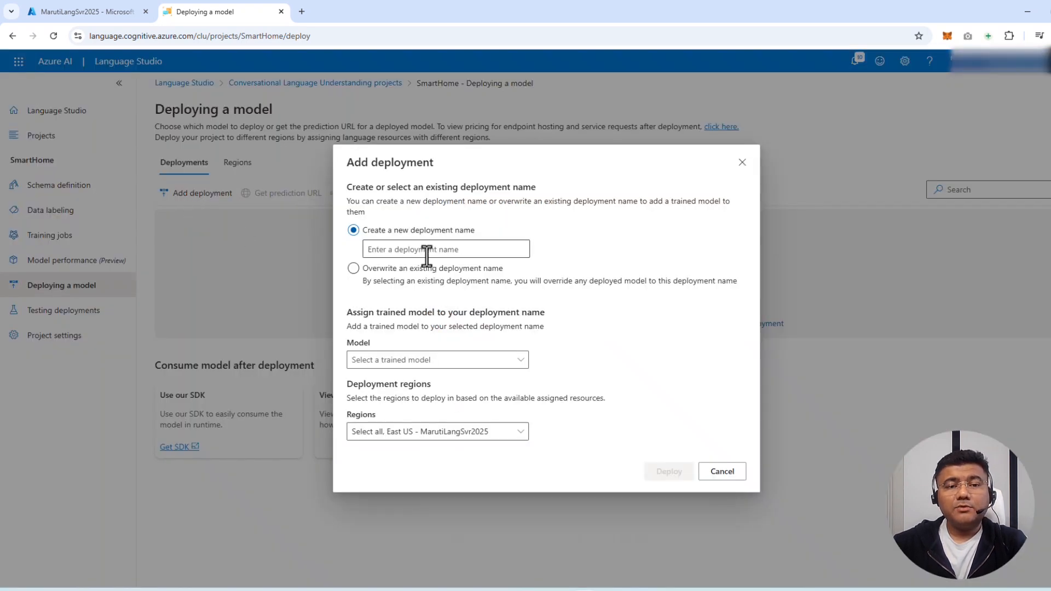
{"action": "left_click", "coordinate": [457, 251]}
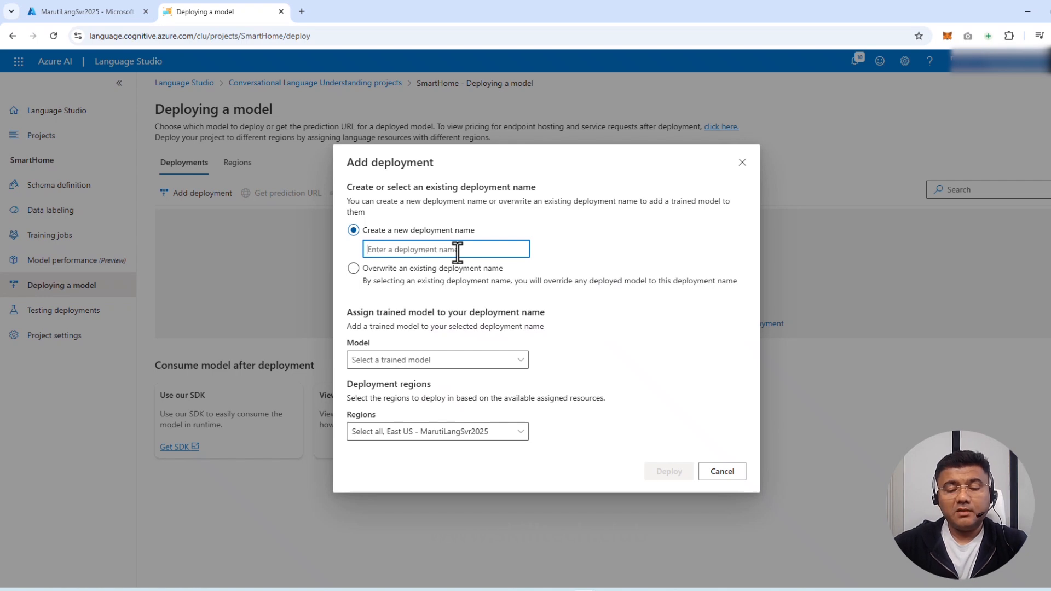
{"action": "type", "text": "SHdeploy"}
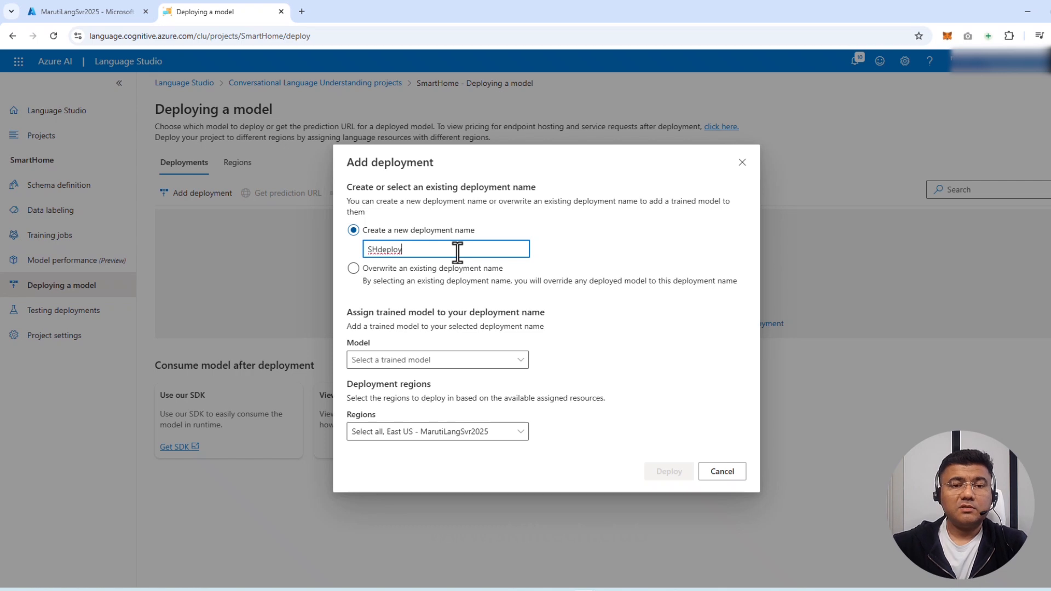
{"action": "left_click", "coordinate": [432, 355]}
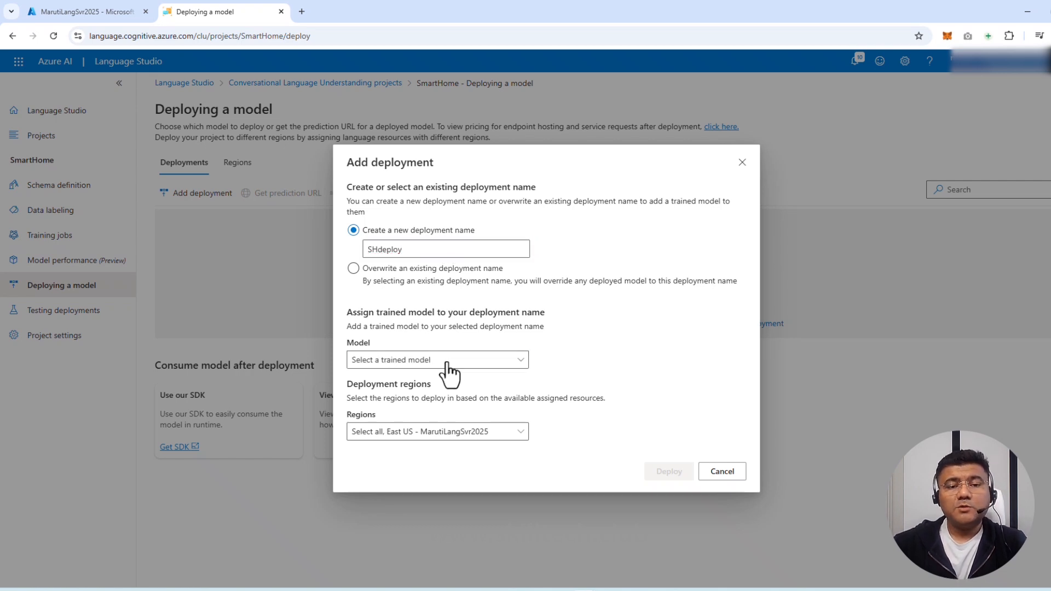
{"action": "left_click", "coordinate": [403, 399]}
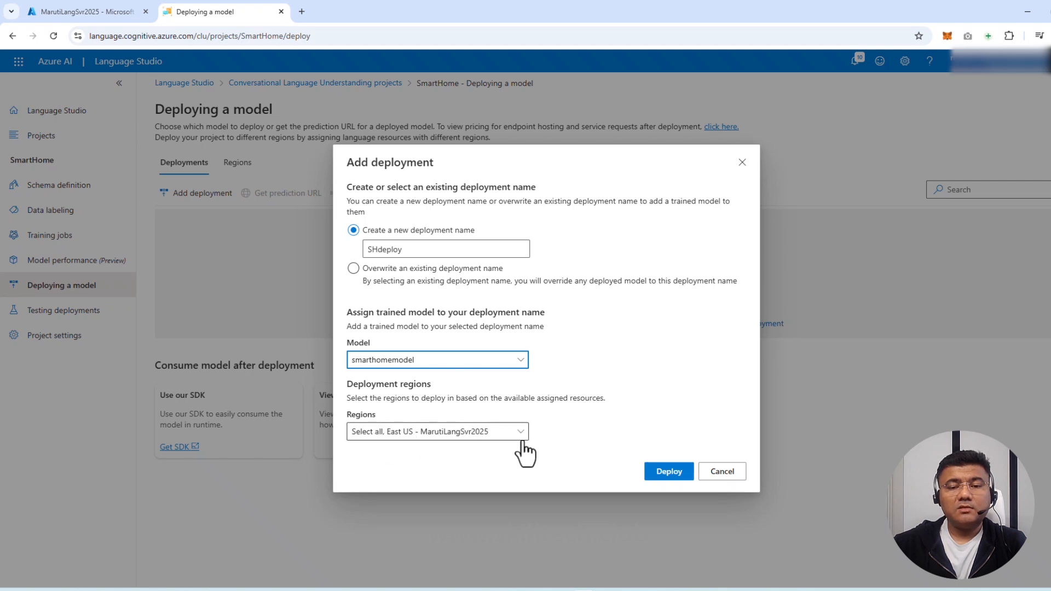
{"action": "left_click", "coordinate": [665, 472]}
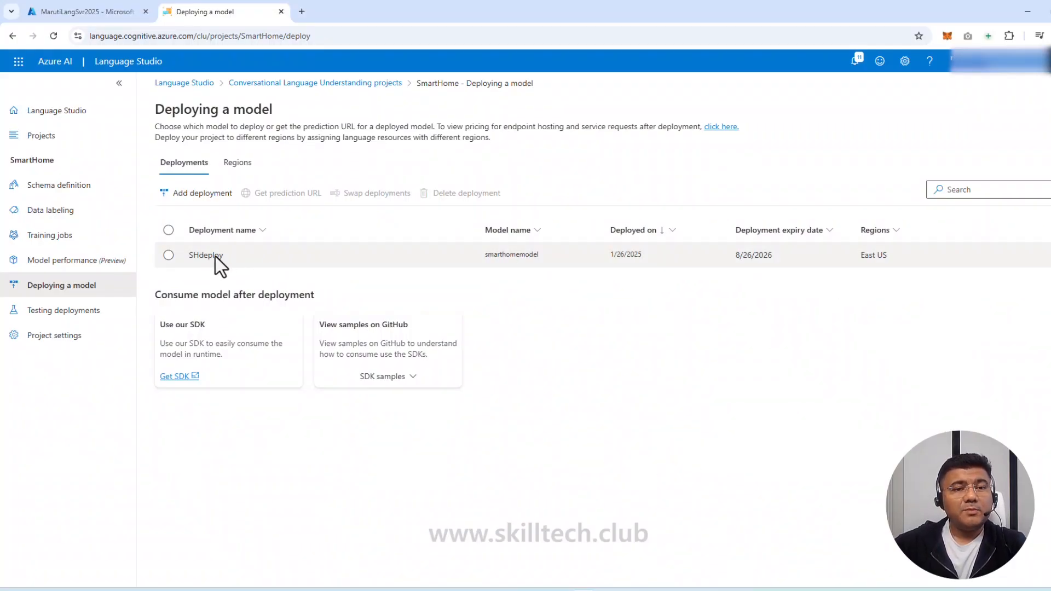
{"action": "left_click", "coordinate": [169, 255]}
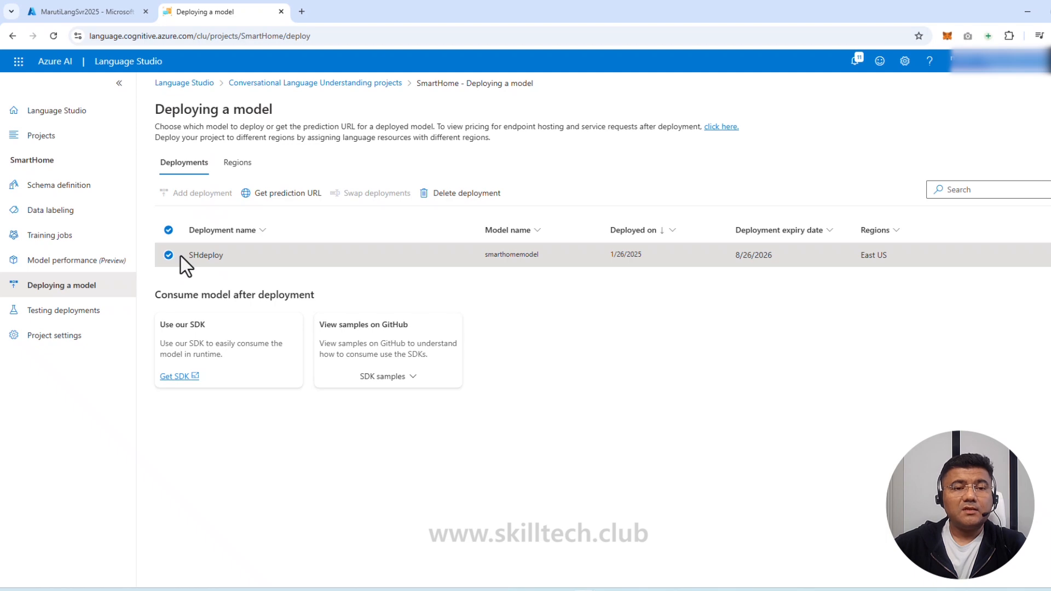
{"action": "left_click", "coordinate": [294, 200]}
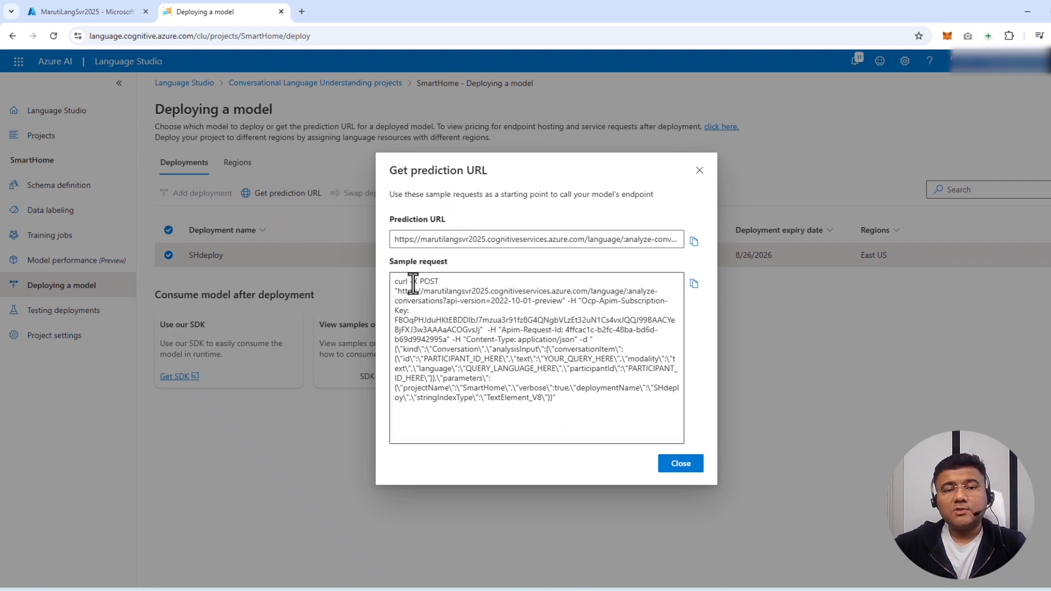
{"action": "left_click", "coordinate": [700, 170]}
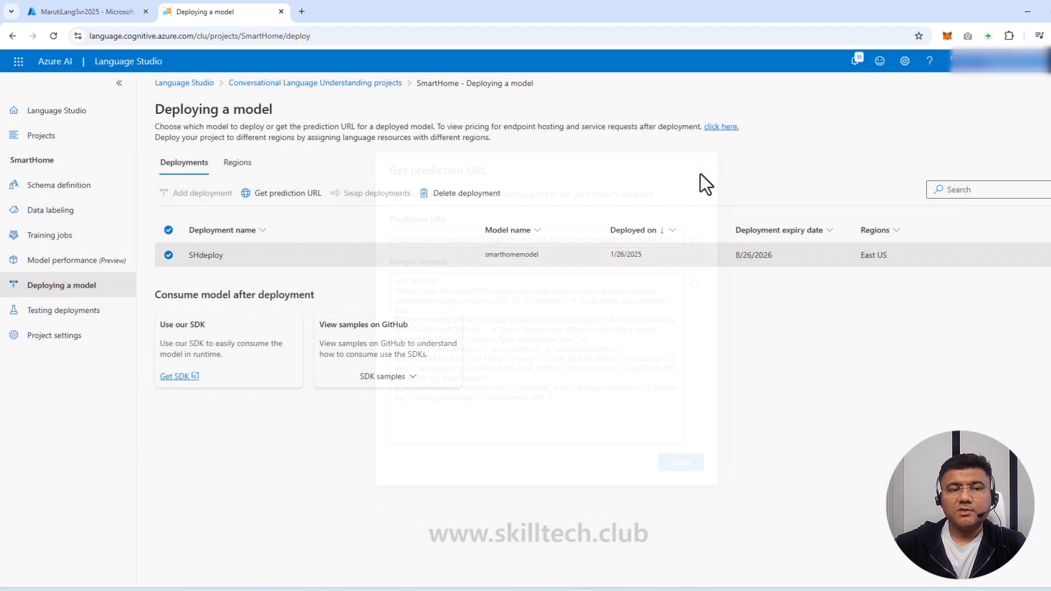
Test SHdeploy with "turn the fan on", getting Switch On with device fan
{"action": "left_click", "coordinate": [50, 314]}
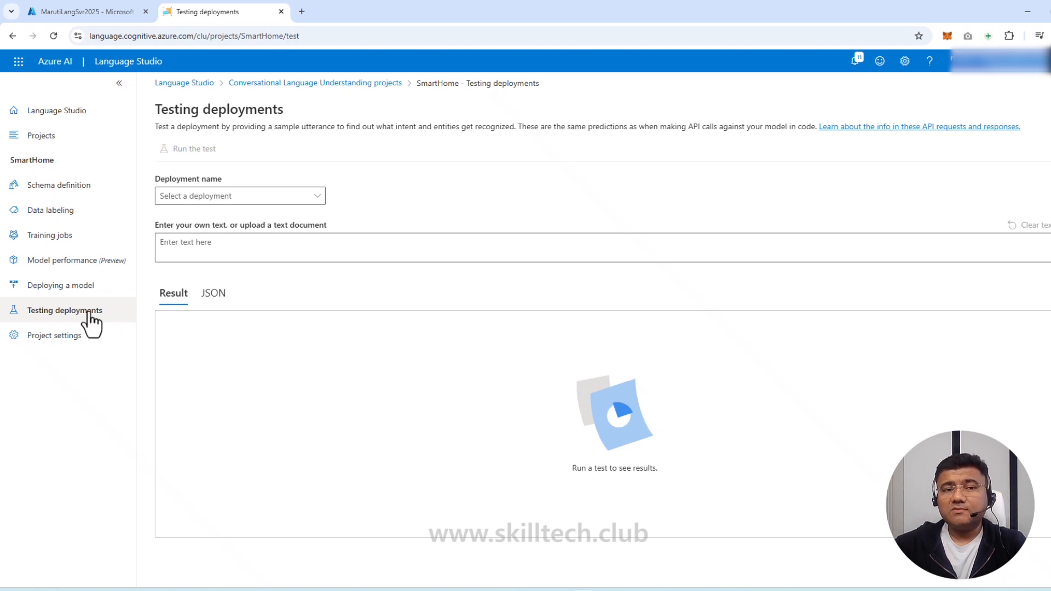
{"action": "left_click", "coordinate": [268, 199]}
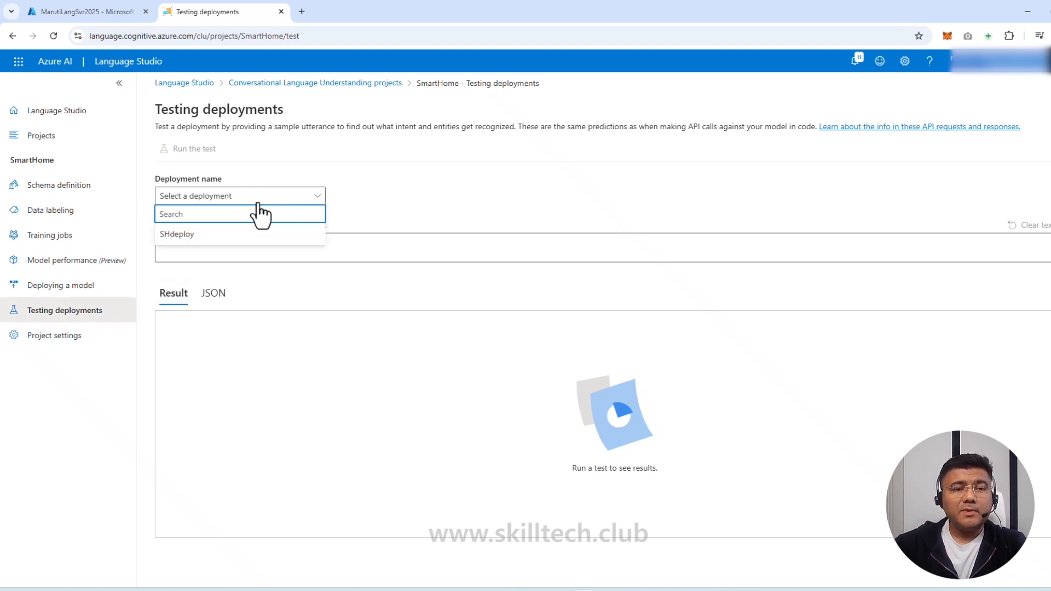
{"action": "left_click", "coordinate": [193, 239]}
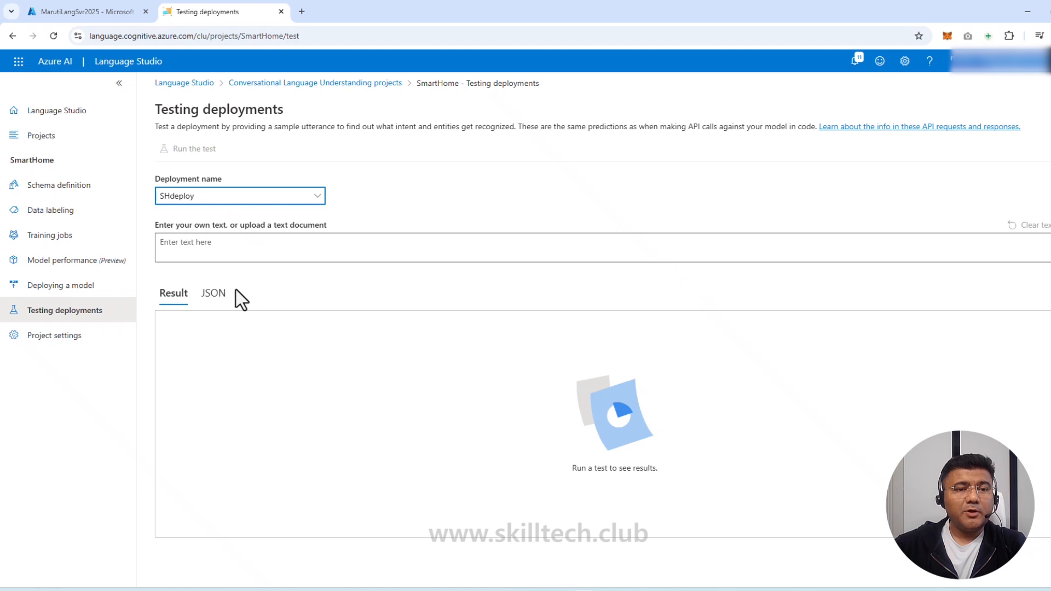
{"action": "left_click", "coordinate": [231, 245]}
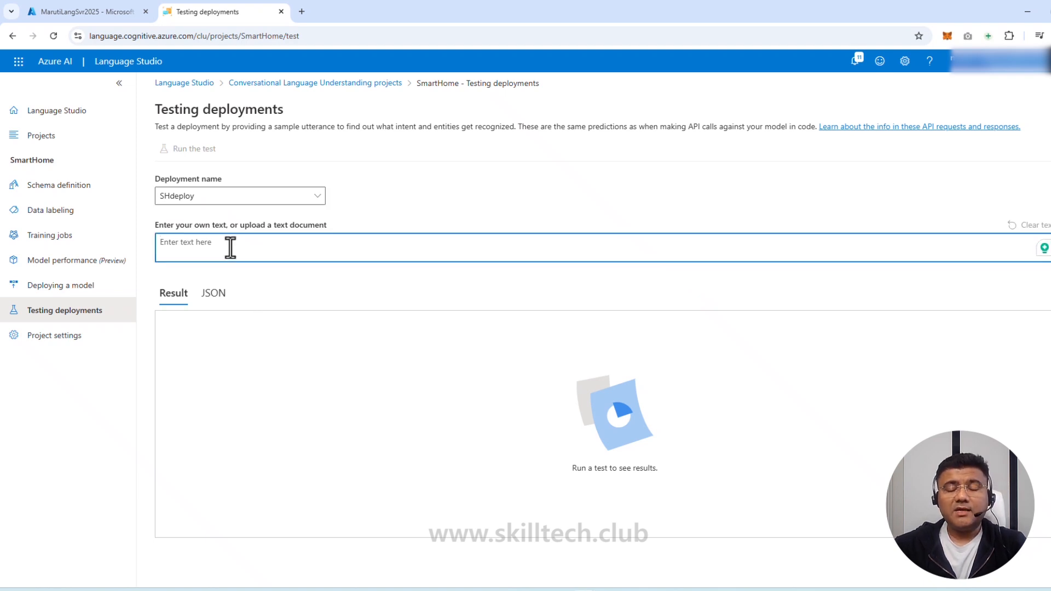
{"action": "type", "text": "turn"}
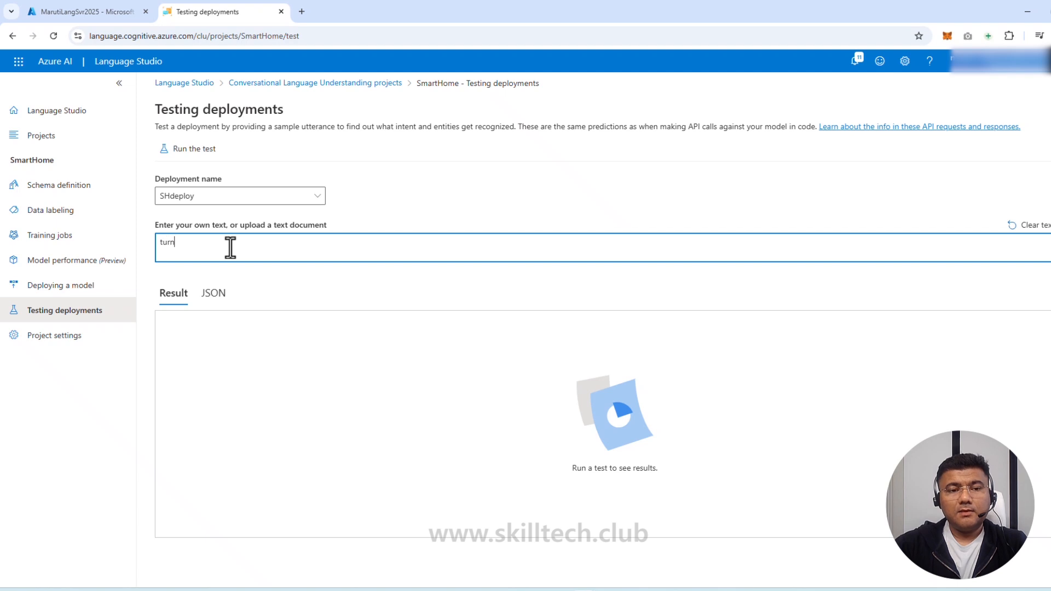
{"action": "type", "text": " the fan"}
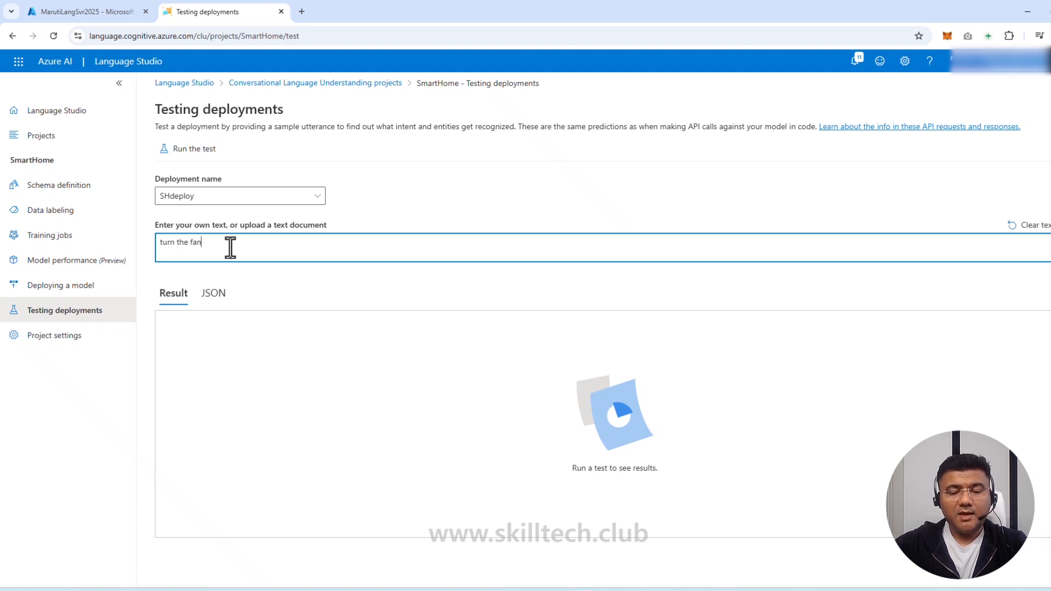
{"action": "type", "text": " on"}
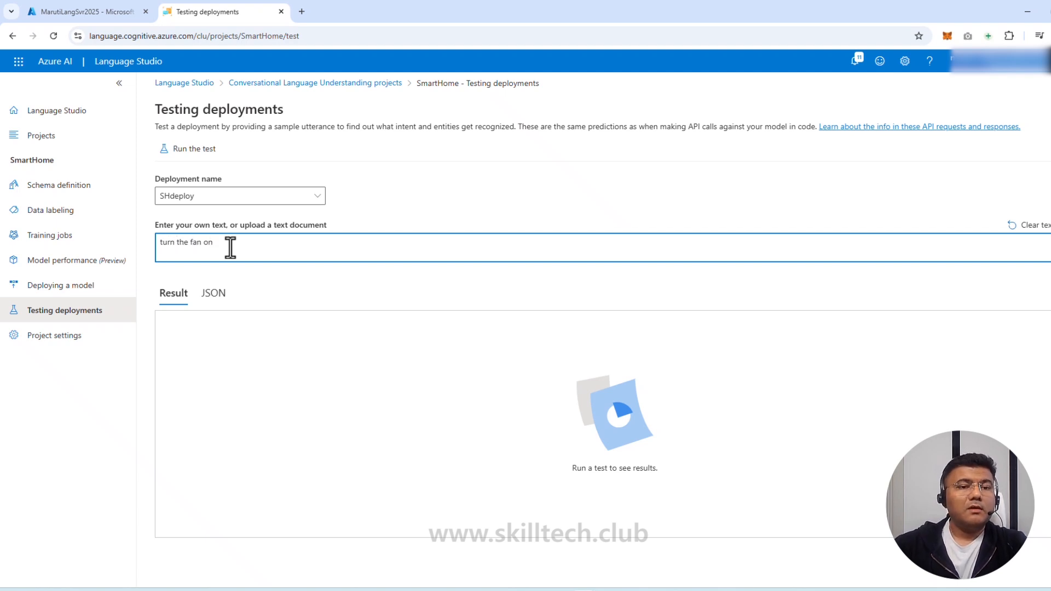
{"action": "left_click", "coordinate": [189, 149]}
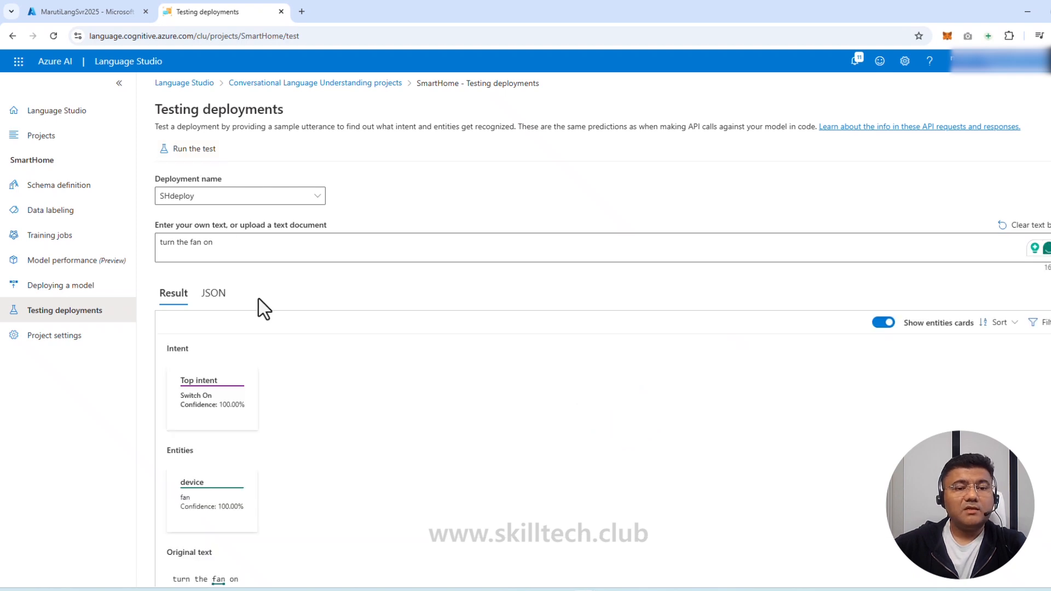
Change the test utterance's word "fan" to "phone"
{"action": "scroll", "coordinate": [189, 381], "scroll_direction": "down", "scroll_amount": 1}
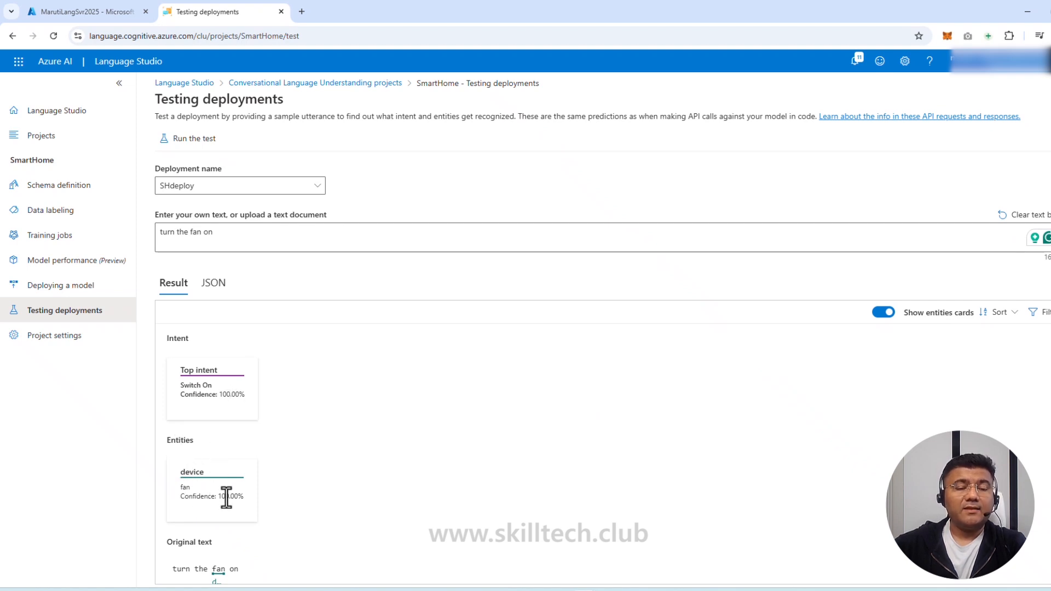
{"action": "double_click", "coordinate": [196, 232]}
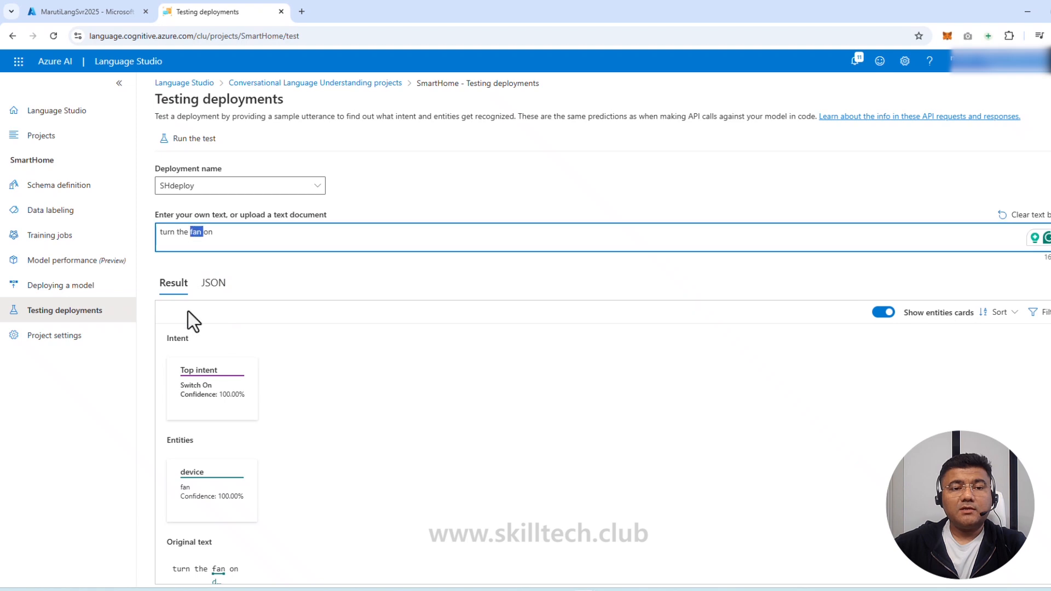
{"action": "type", "text": "phone"}
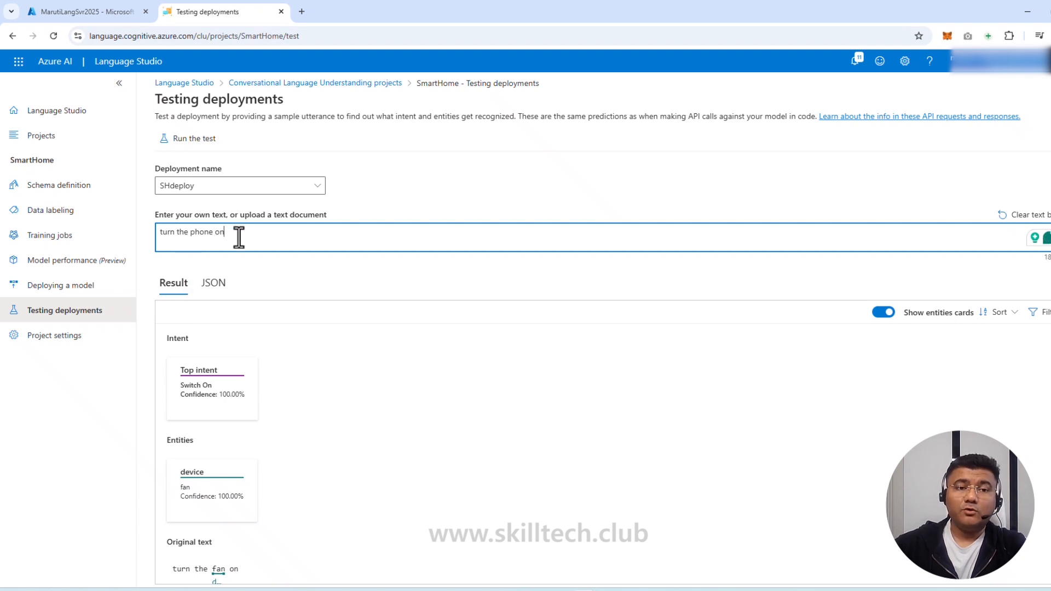
Run "turn the phone on", then "turn the TV on": Switch On 88.28%, device TV
{"action": "left_click", "coordinate": [207, 134]}
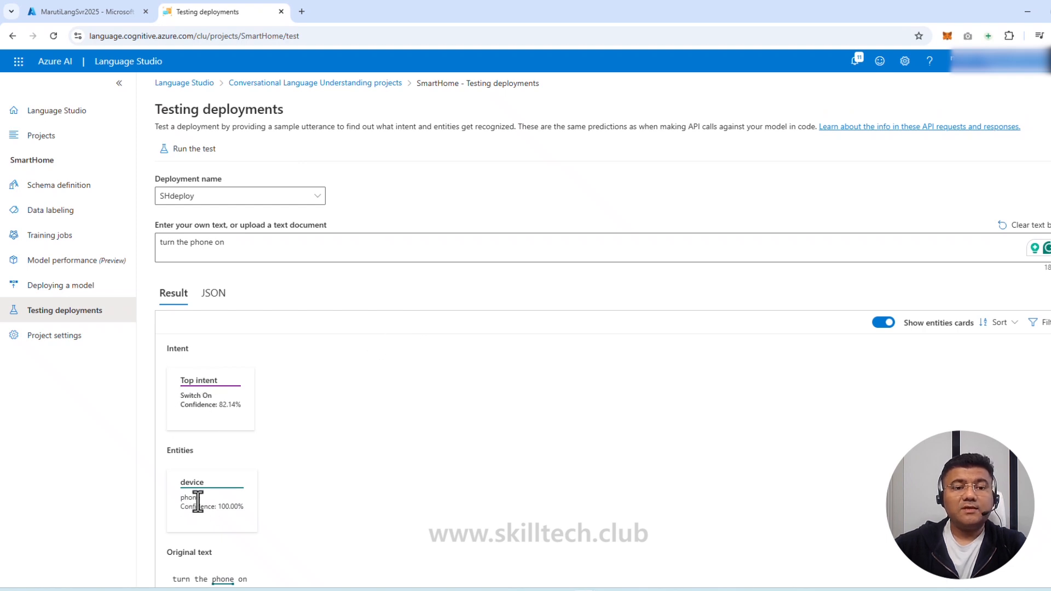
{"action": "double_click", "coordinate": [201, 242]}
{"action": "type", "text": "TV"}
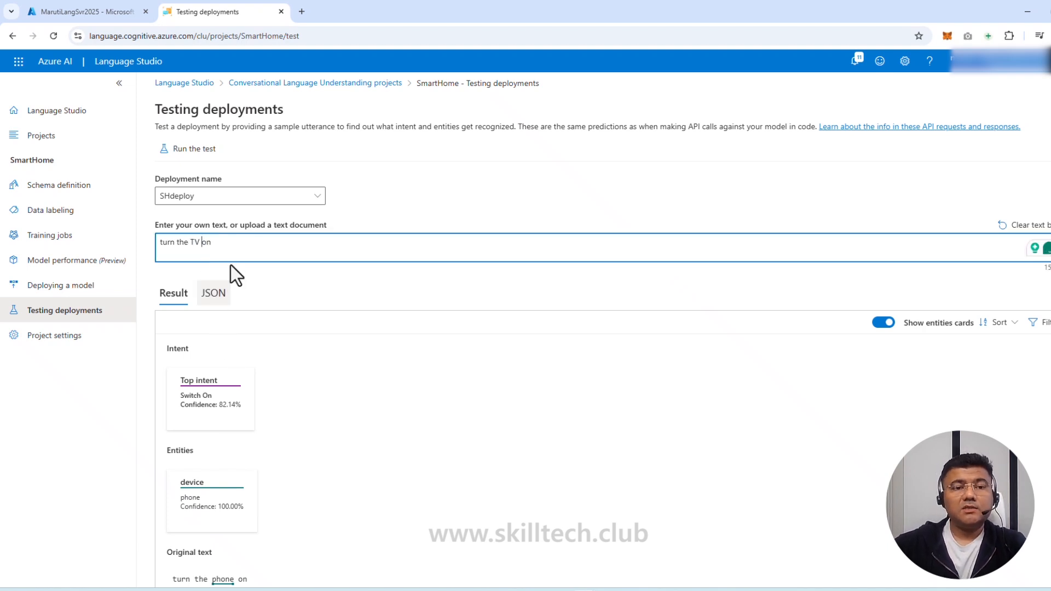
{"action": "left_click", "coordinate": [204, 155]}
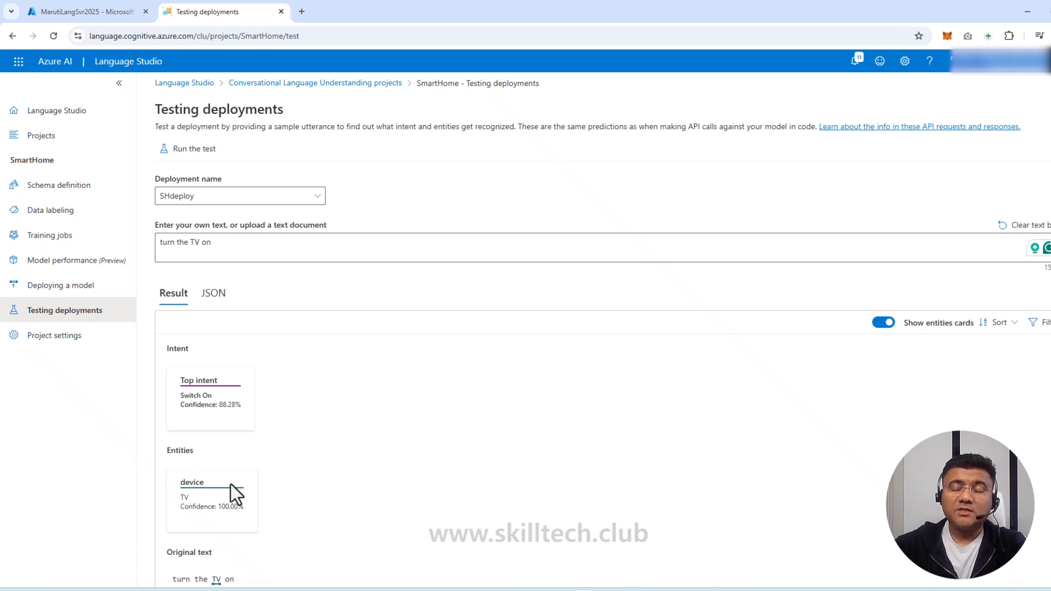
{"action": "scroll", "coordinate": [231, 485], "scroll_direction": "down", "scroll_amount": 1}
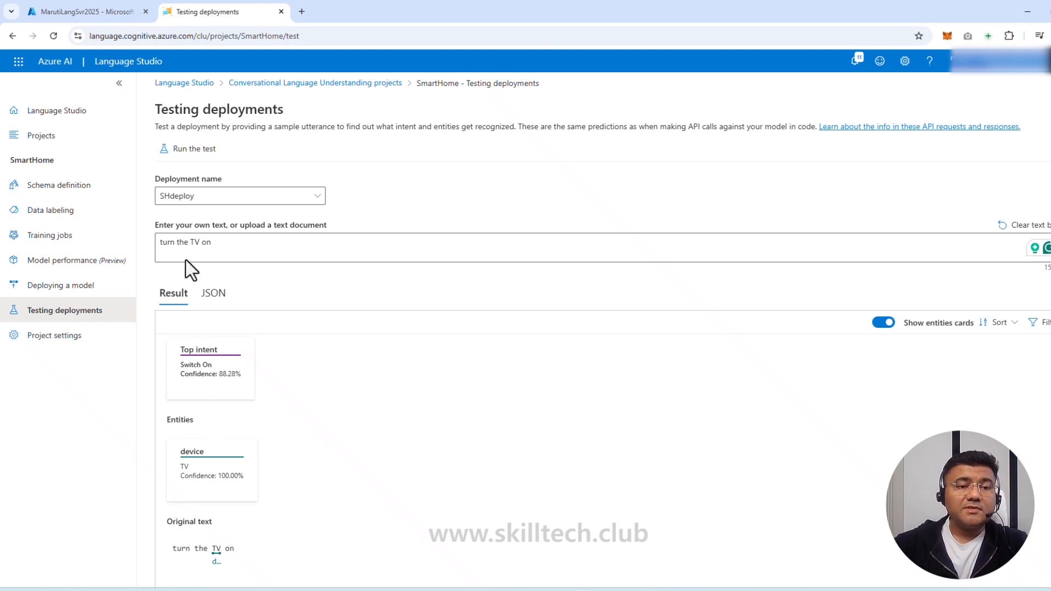
Replace the utterance with "switch off my fan" and run it: Switch Off at 94.96%
{"action": "left_click_drag", "start_coordinate": [223, 244], "coordinate": [131, 254]}
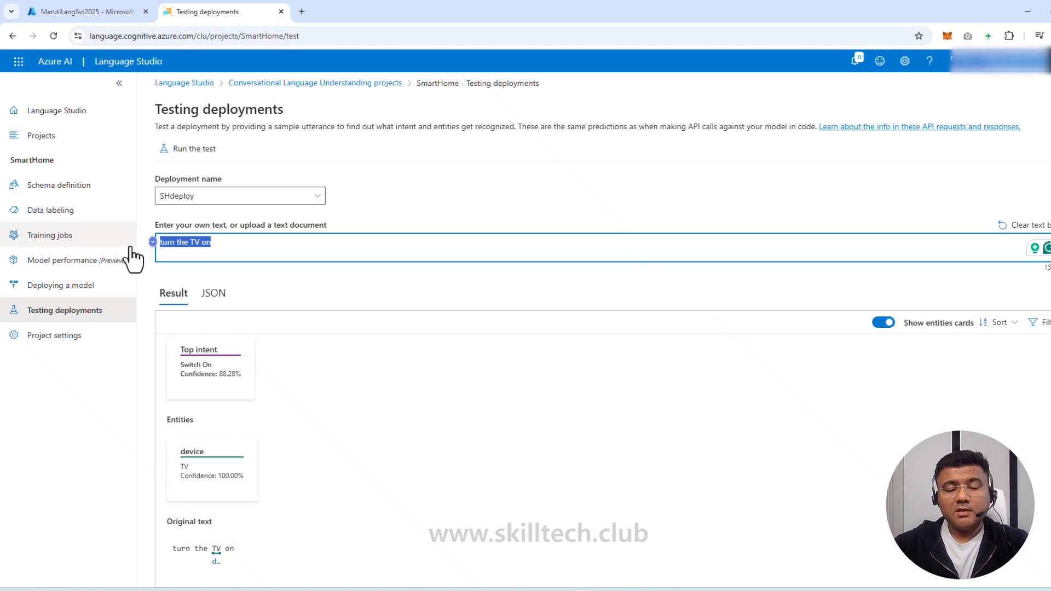
{"action": "key", "text": "BackSpace"}
{"action": "type", "text": "switch "}
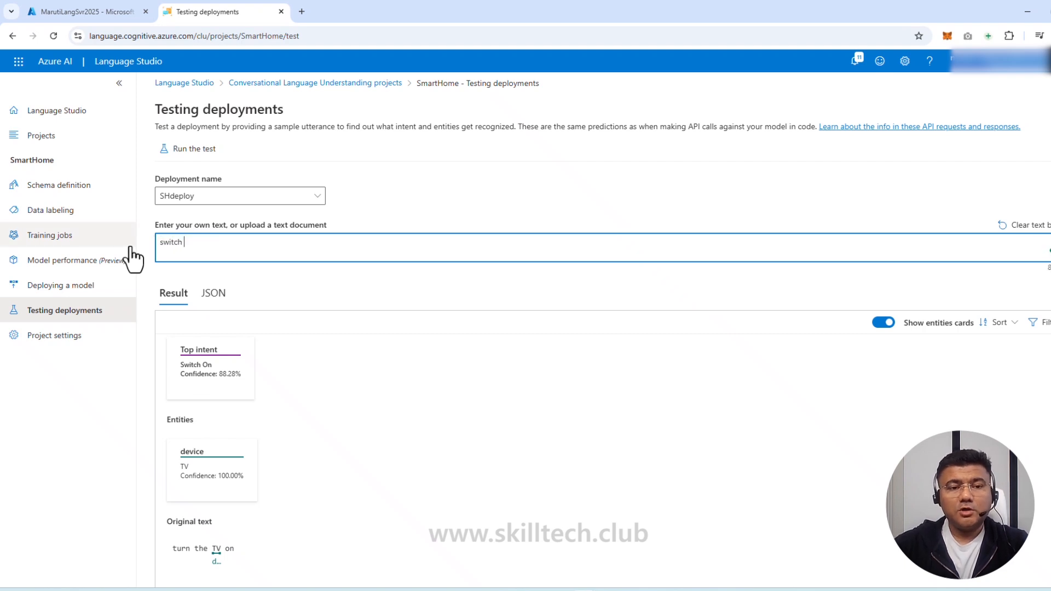
{"action": "type", "text": "off "}
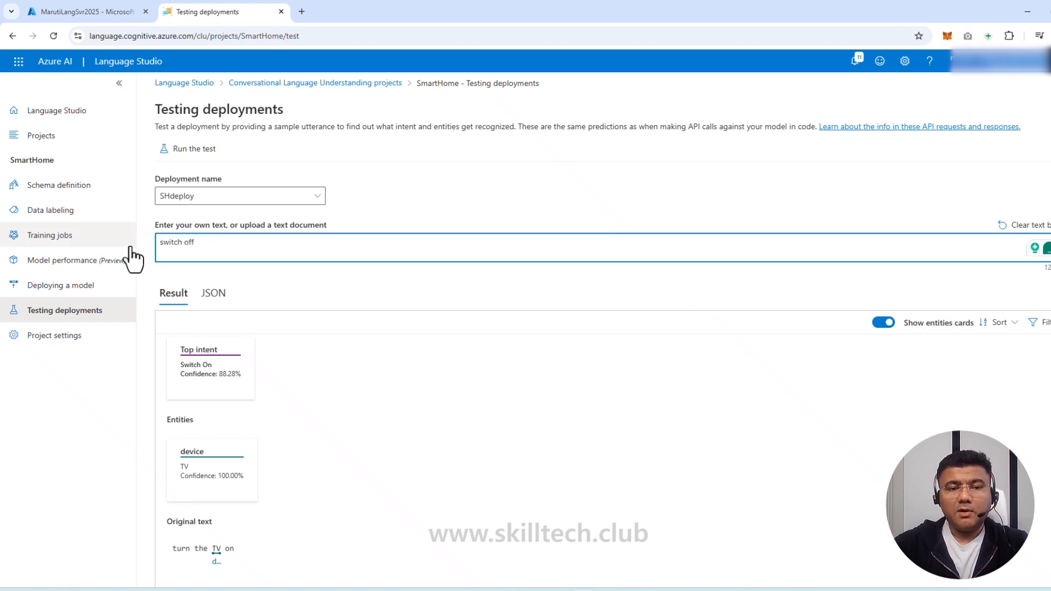
{"action": "type", "text": "my "}
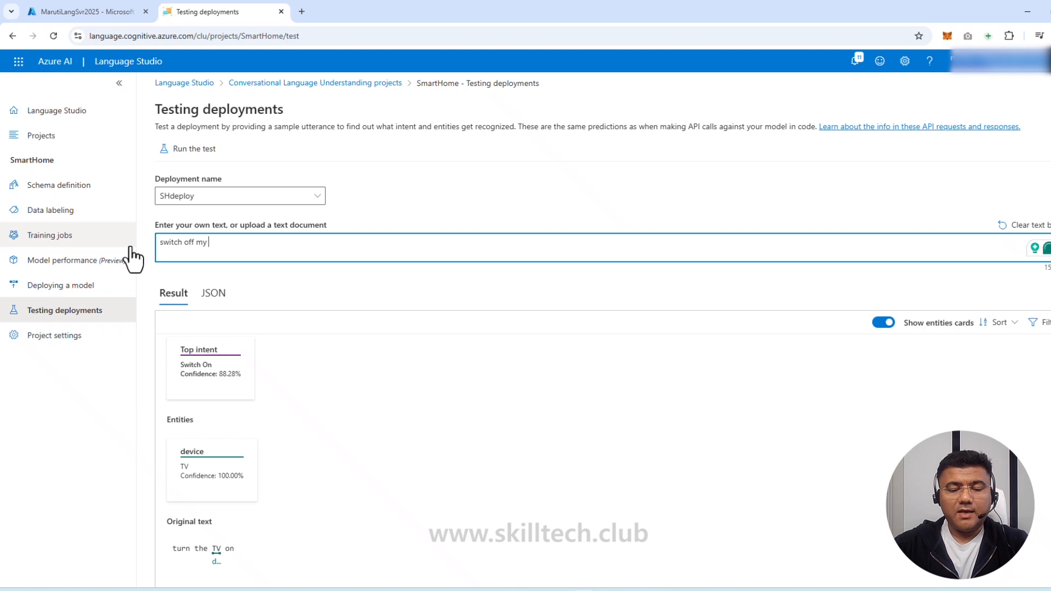
{"action": "type", "text": "fan"}
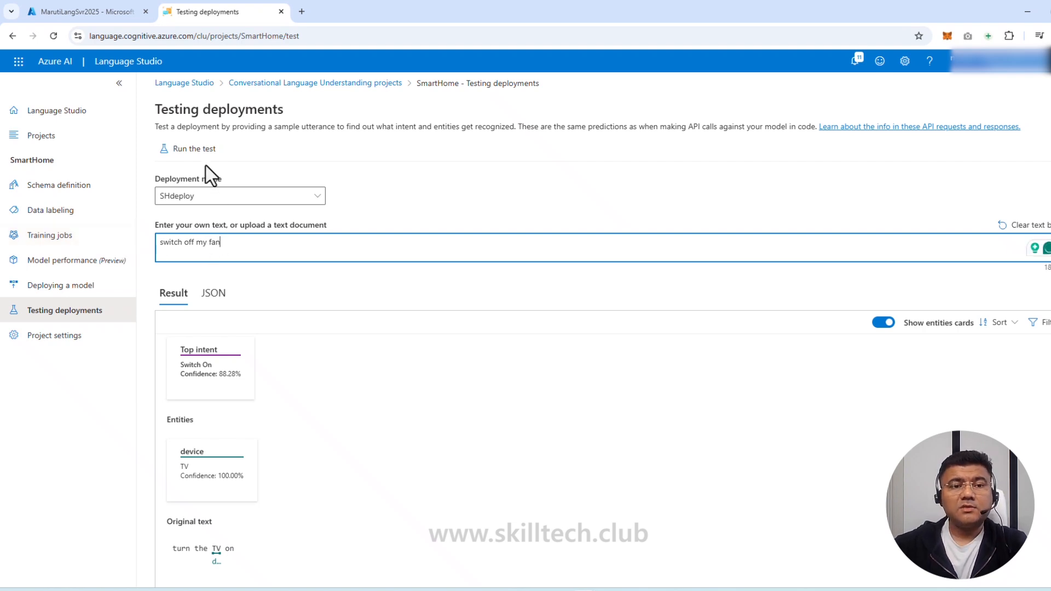
{"action": "left_click", "coordinate": [191, 149]}
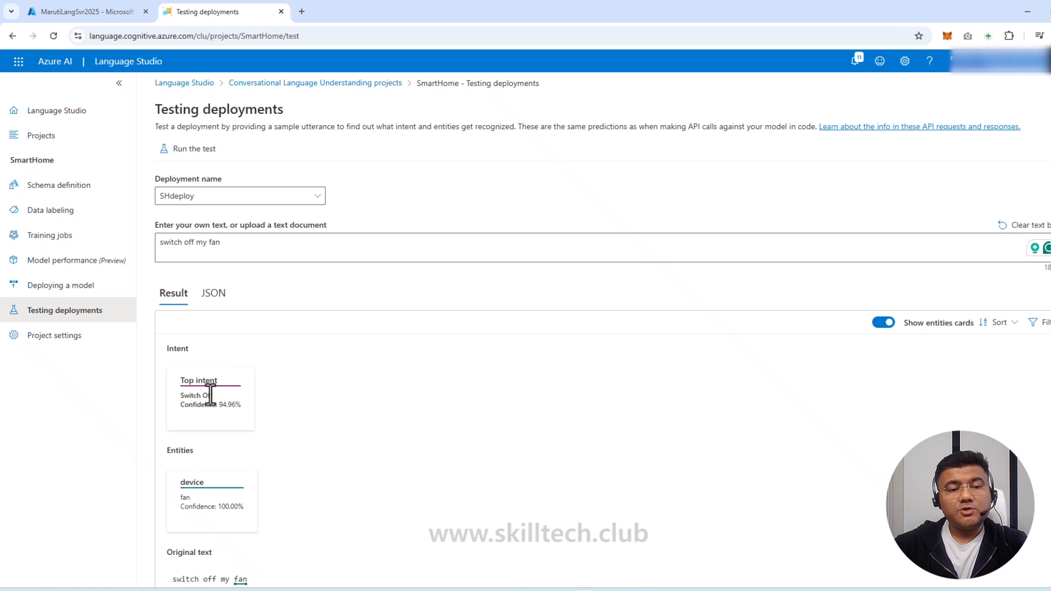
{"action": "left_click_drag", "start_coordinate": [218, 405], "coordinate": [239, 405]}
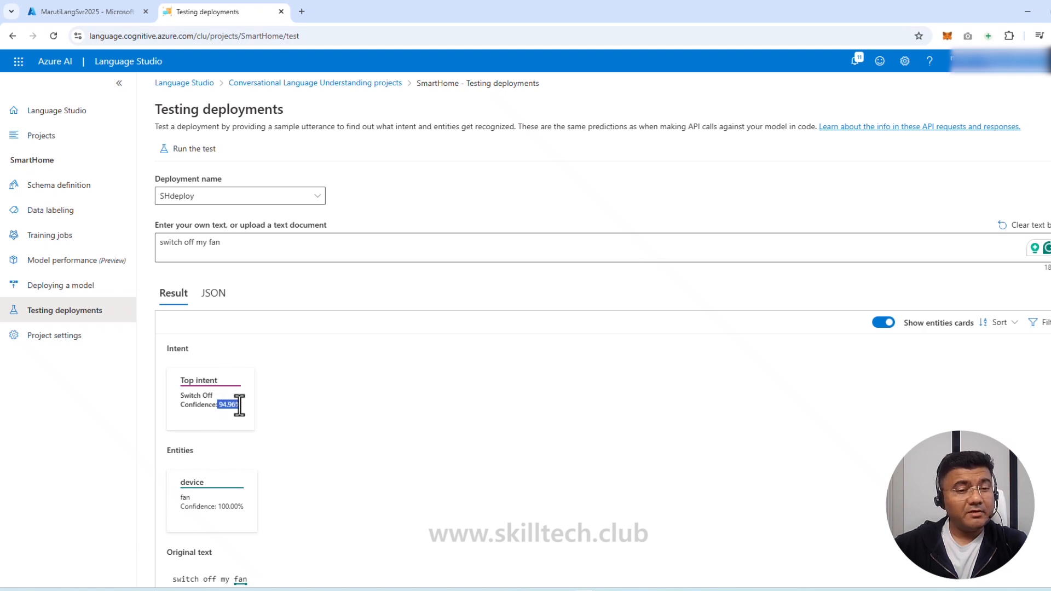